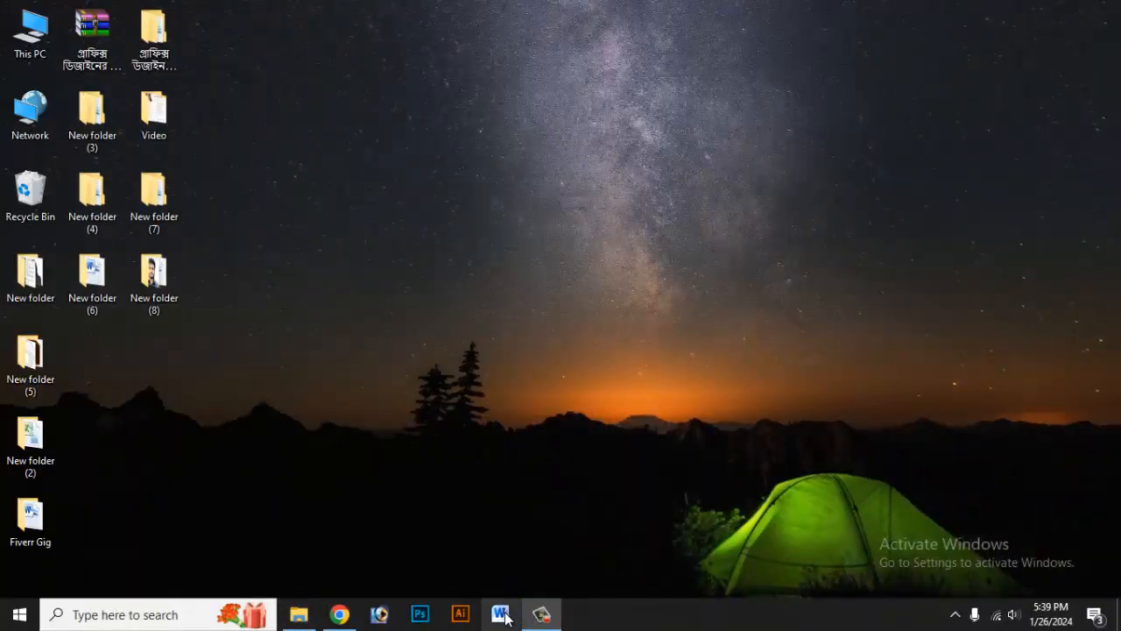
Step: Open Microsoft Word with a blank document
{"action": "left_click", "coordinate": [504, 617]}
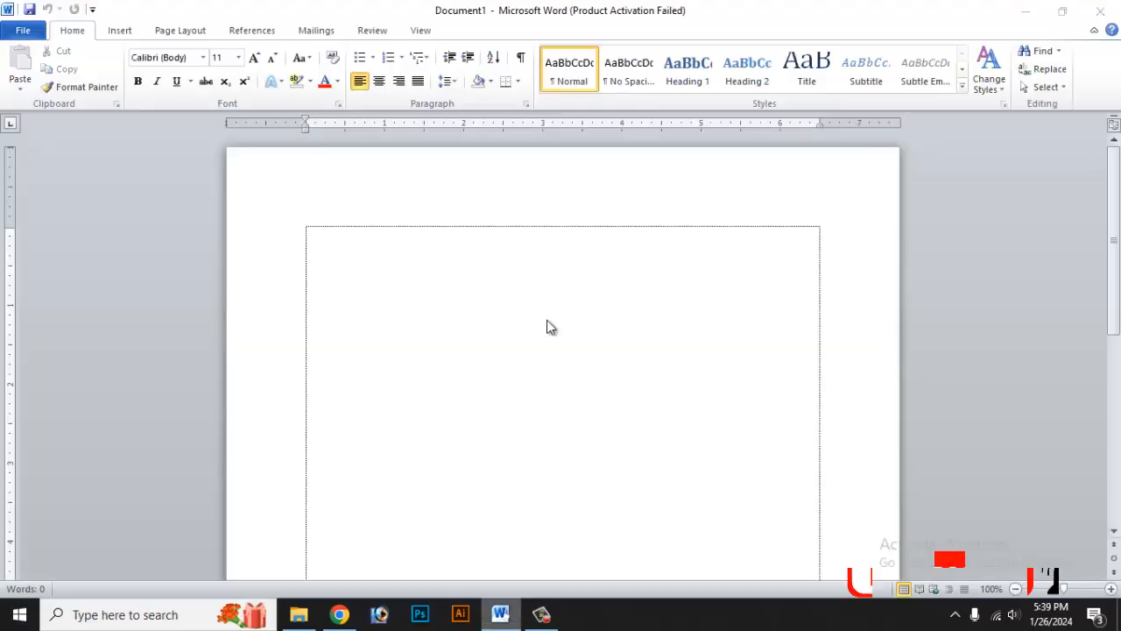
{"action": "left_click", "coordinate": [727, 462]}
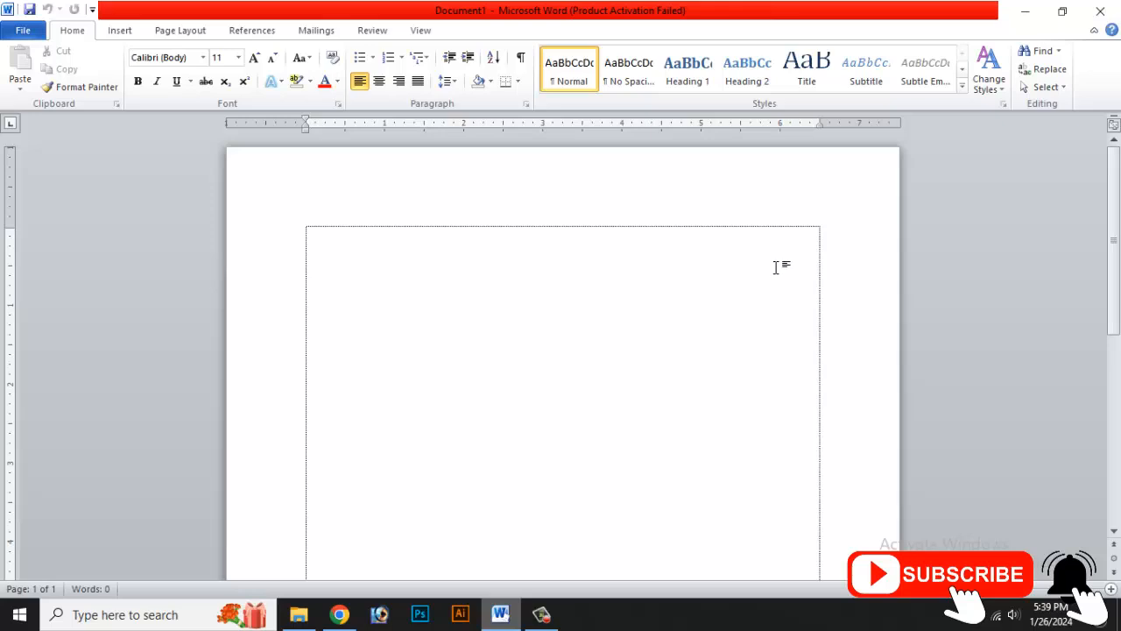
{"action": "scroll", "coordinate": [776, 267], "scroll_direction": "down", "scroll_amount": 5}
{"action": "scroll", "coordinate": [729, 282], "scroll_direction": "up", "scroll_amount": 6}
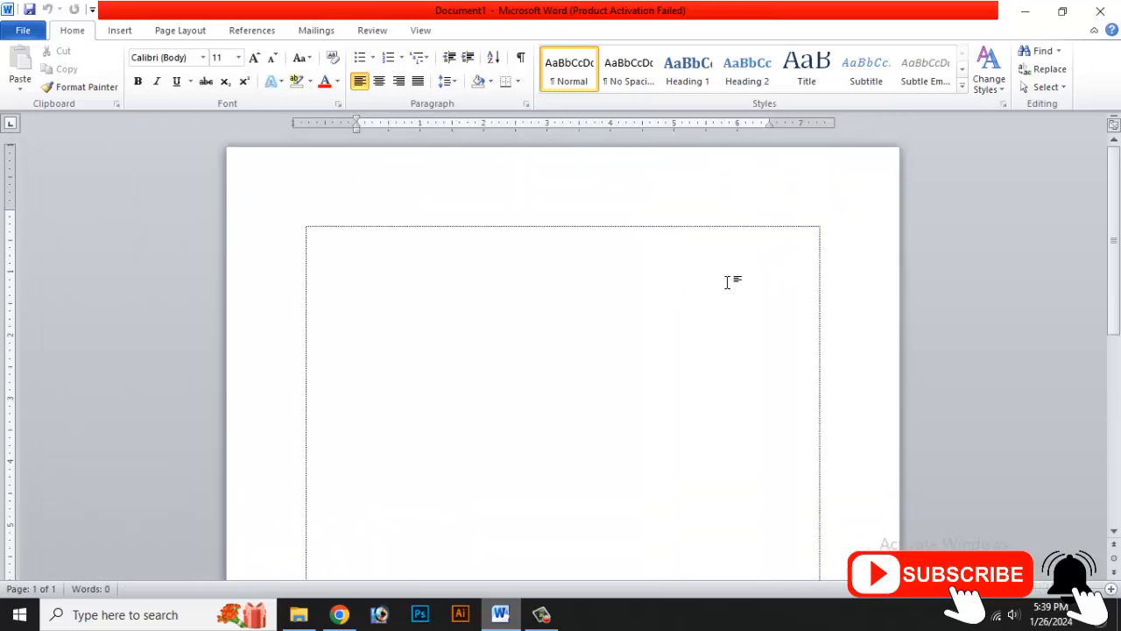
{"action": "scroll", "coordinate": [727, 282], "scroll_direction": "down", "scroll_amount": 8}
{"action": "scroll", "coordinate": [491, 318], "scroll_direction": "up", "scroll_amount": 5}
{"action": "scroll", "coordinate": [482, 319], "scroll_direction": "up", "scroll_amount": 1}
{"action": "scroll", "coordinate": [493, 313], "scroll_direction": "up", "scroll_amount": 1}
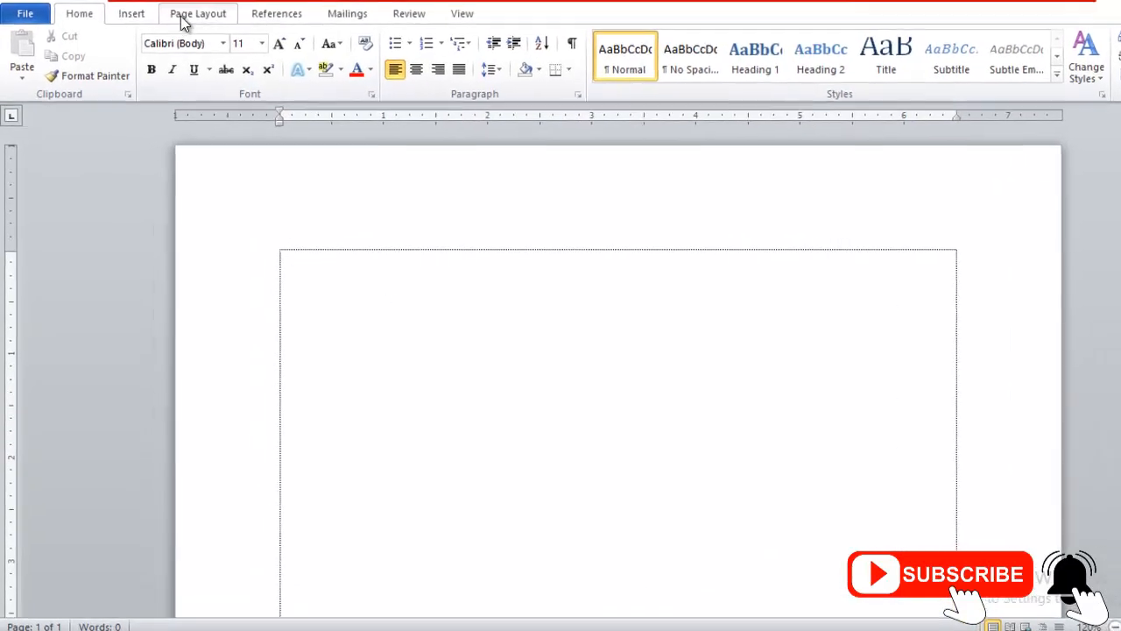
Step: Set the document's paper size to A4
{"action": "left_click", "coordinate": [207, 13]}
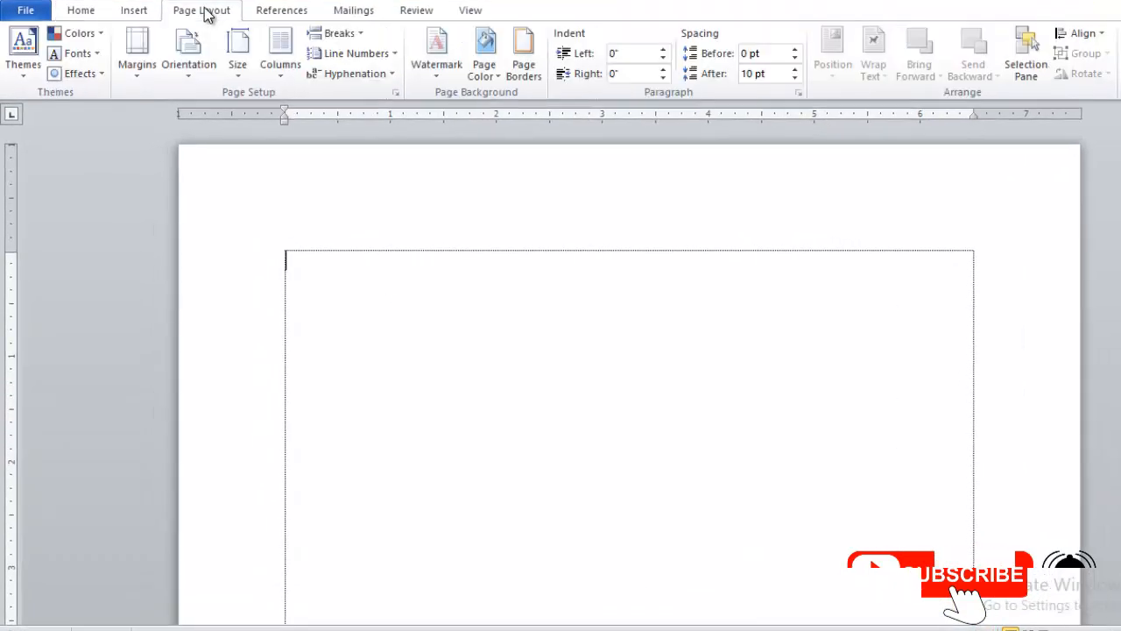
{"action": "left_click", "coordinate": [239, 49]}
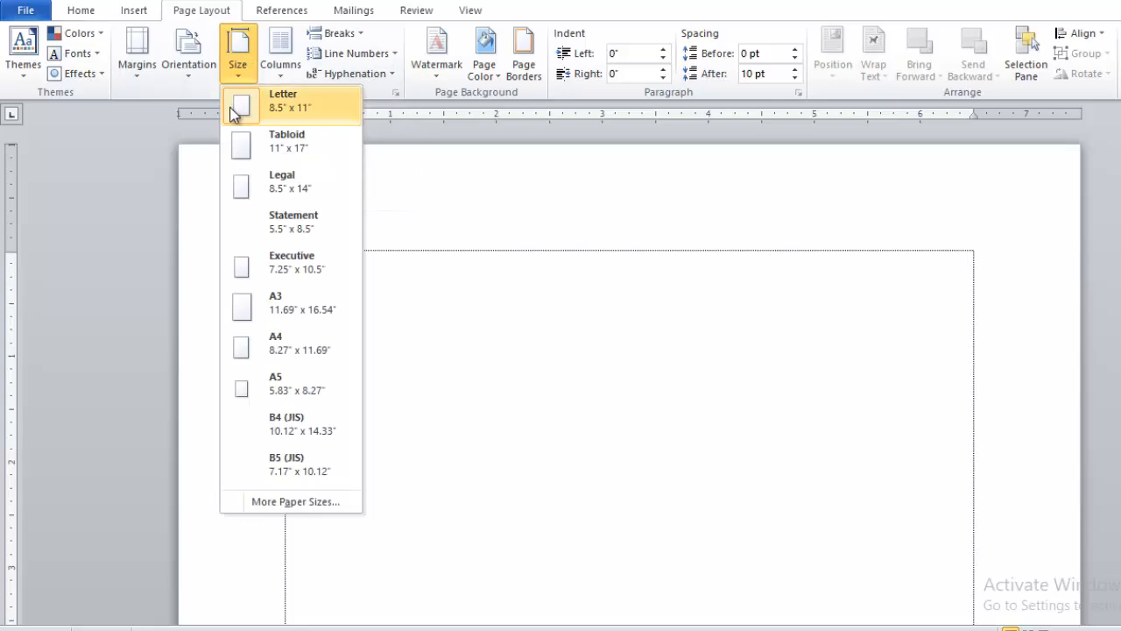
{"action": "left_click", "coordinate": [282, 344]}
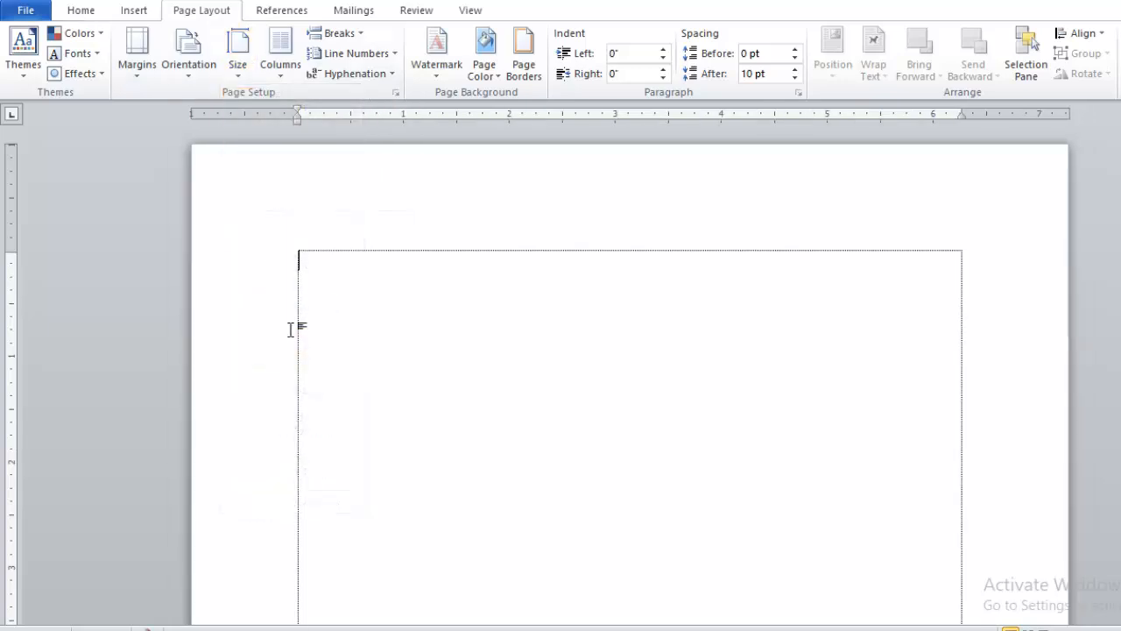
Step: Apply the Narrow margins preset and divide the page into two columns with the Left column preset
{"action": "left_click", "coordinate": [141, 51]}
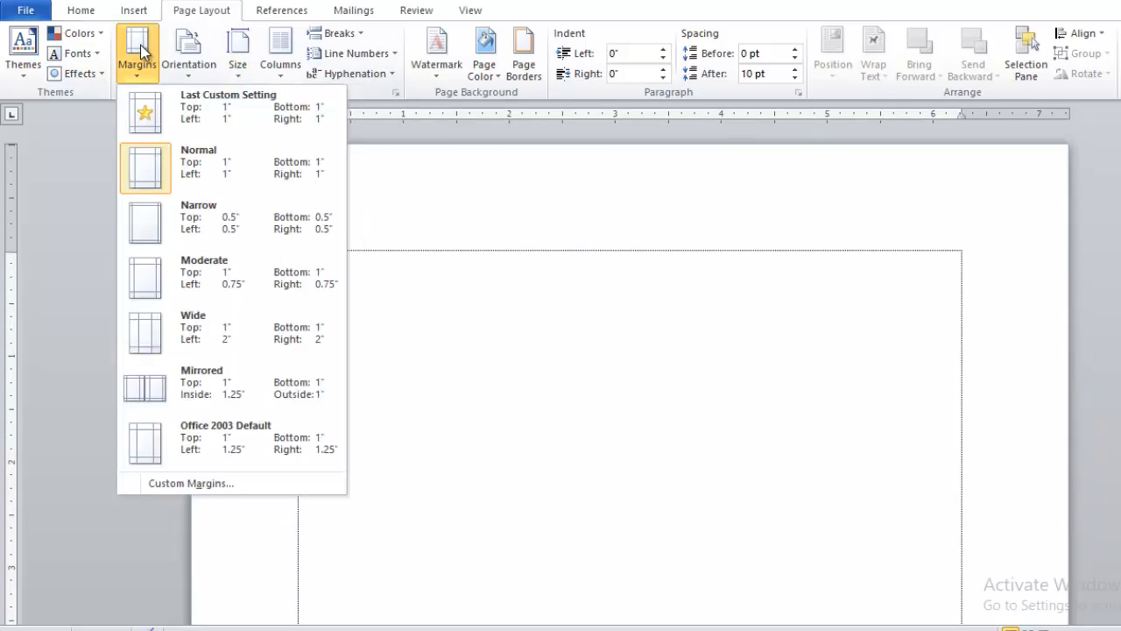
{"action": "left_click", "coordinate": [191, 219]}
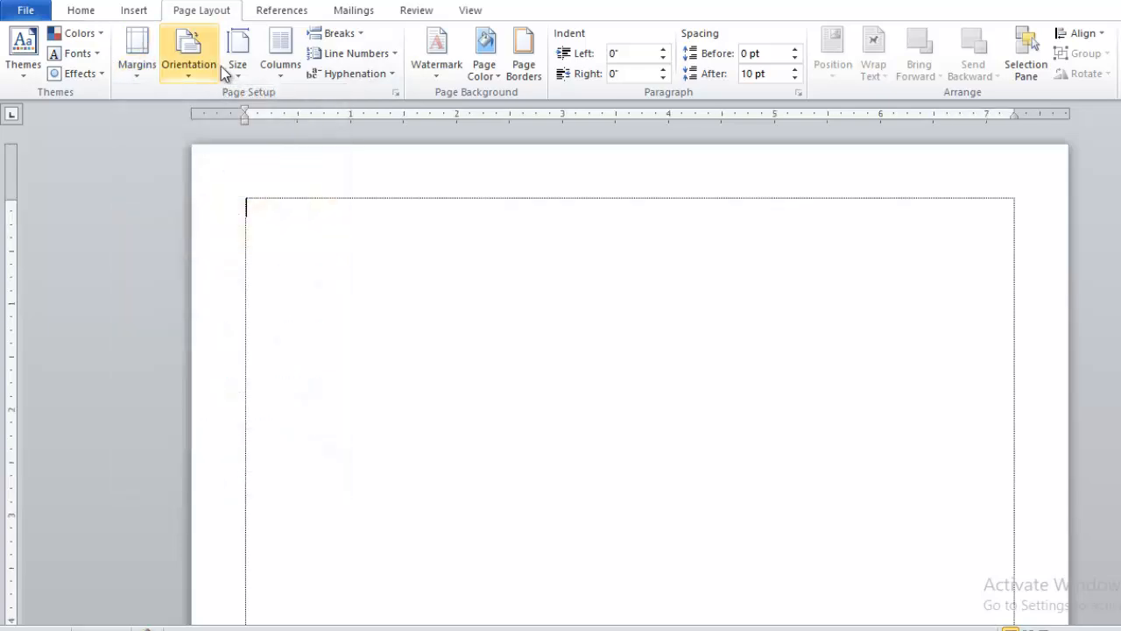
{"action": "left_click", "coordinate": [282, 51]}
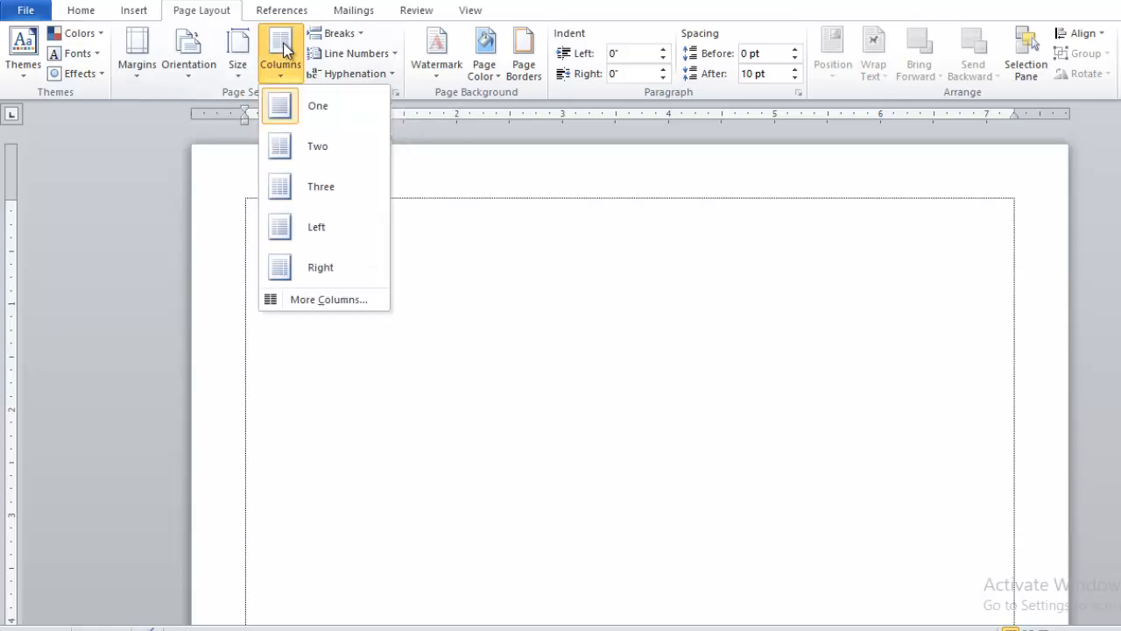
{"action": "left_click", "coordinate": [330, 226]}
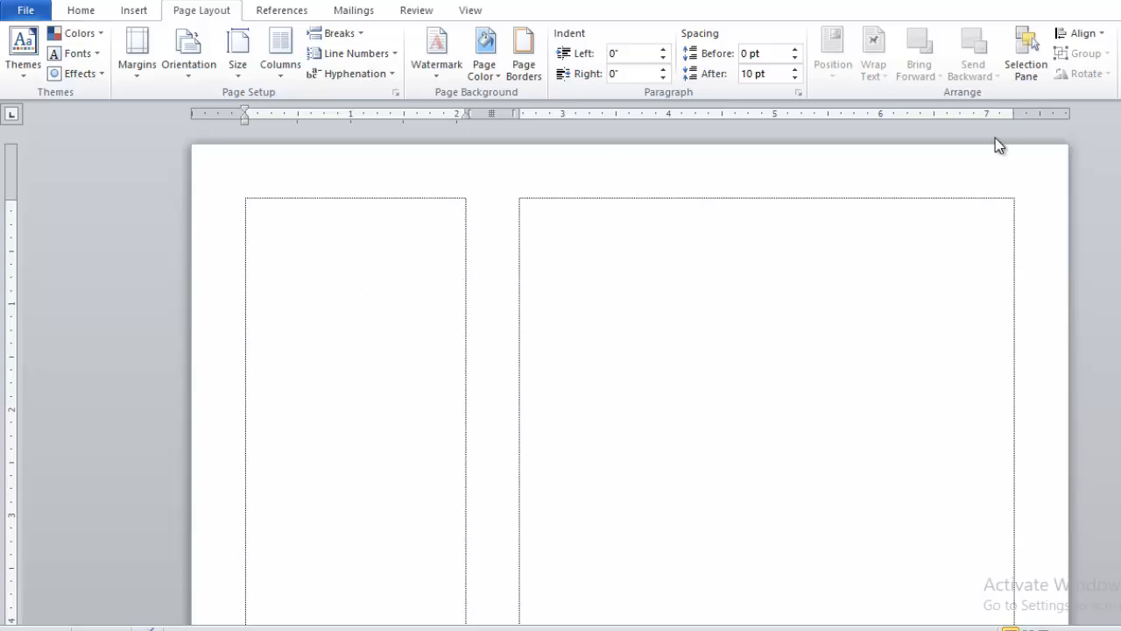
{"action": "double_click", "coordinate": [1051, 113]}
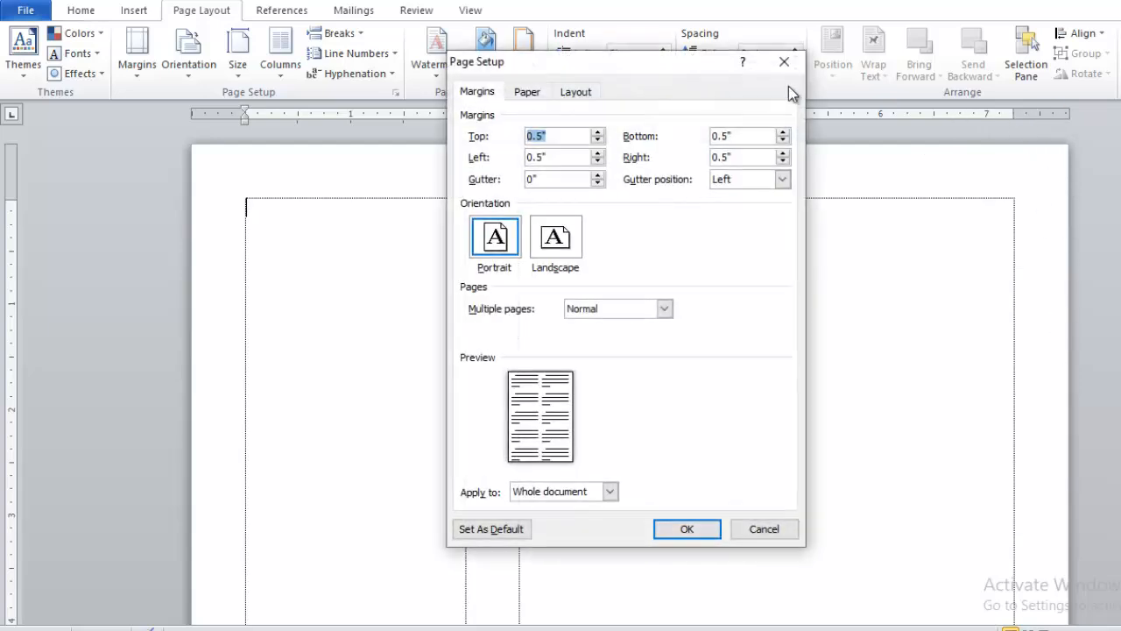
{"action": "left_click", "coordinate": [780, 60]}
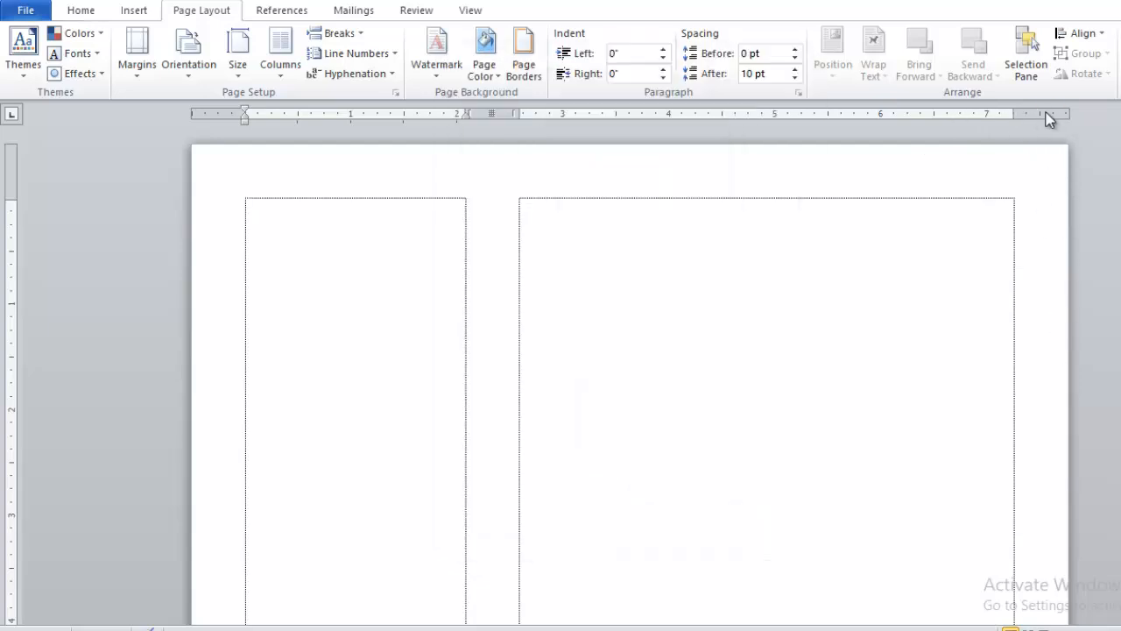
{"action": "left_click", "coordinate": [473, 12]}
{"action": "left_click", "coordinate": [233, 33]}
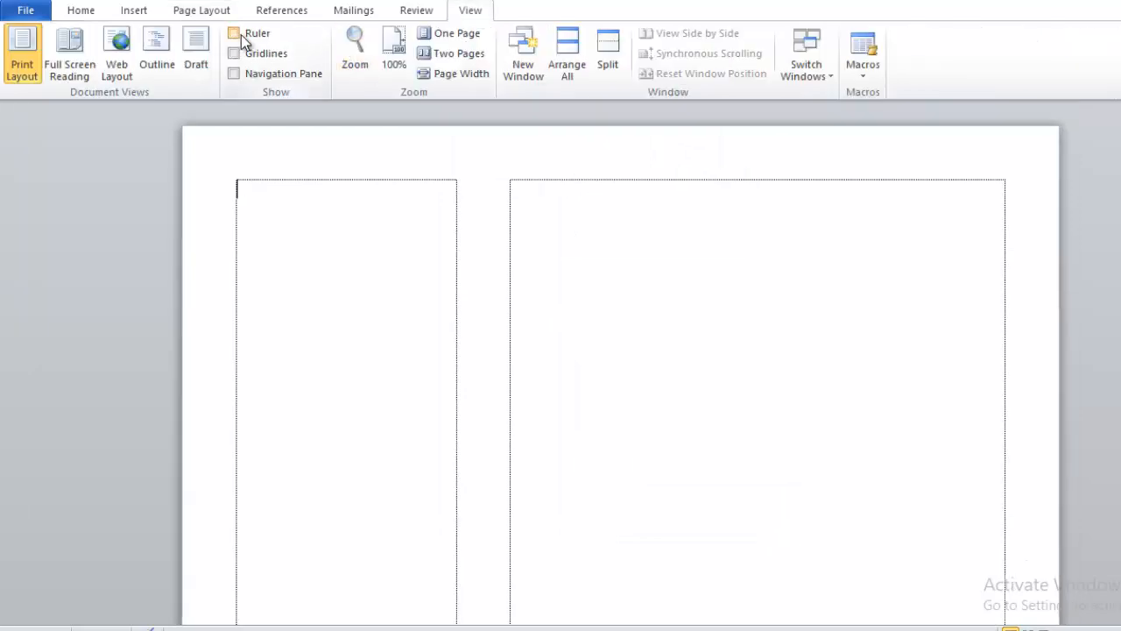
{"action": "left_click", "coordinate": [233, 33]}
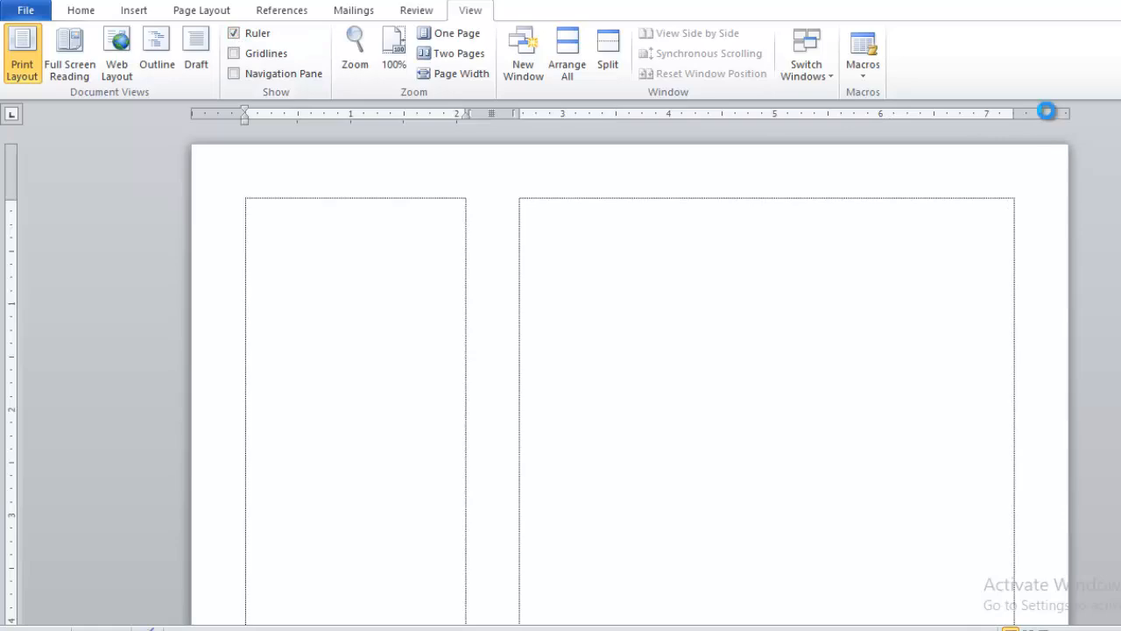
Step: Set the top, bottom, left and right page margins to 0.2 inches for the whole document
{"action": "double_click", "coordinate": [1047, 112]}
{"action": "type", "text": "0.2"}
{"action": "key", "text": "Tab"}
{"action": "type", "text": "0.2"}
{"action": "key", "text": "Tab"}
{"action": "type", "text": "0.2"}
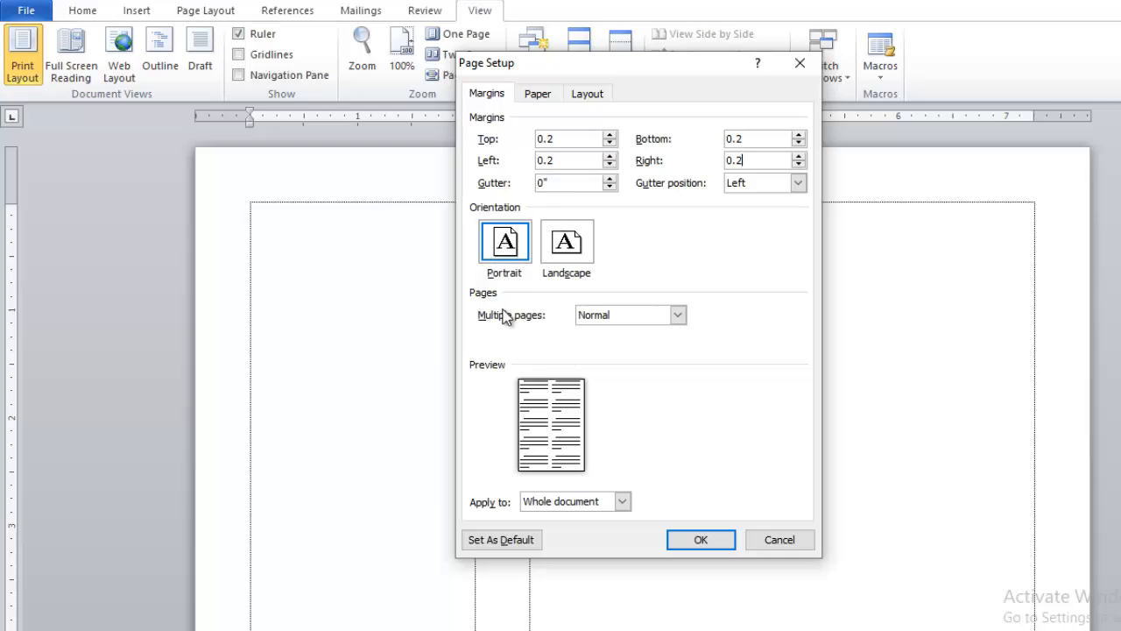
{"action": "left_click", "coordinate": [700, 536]}
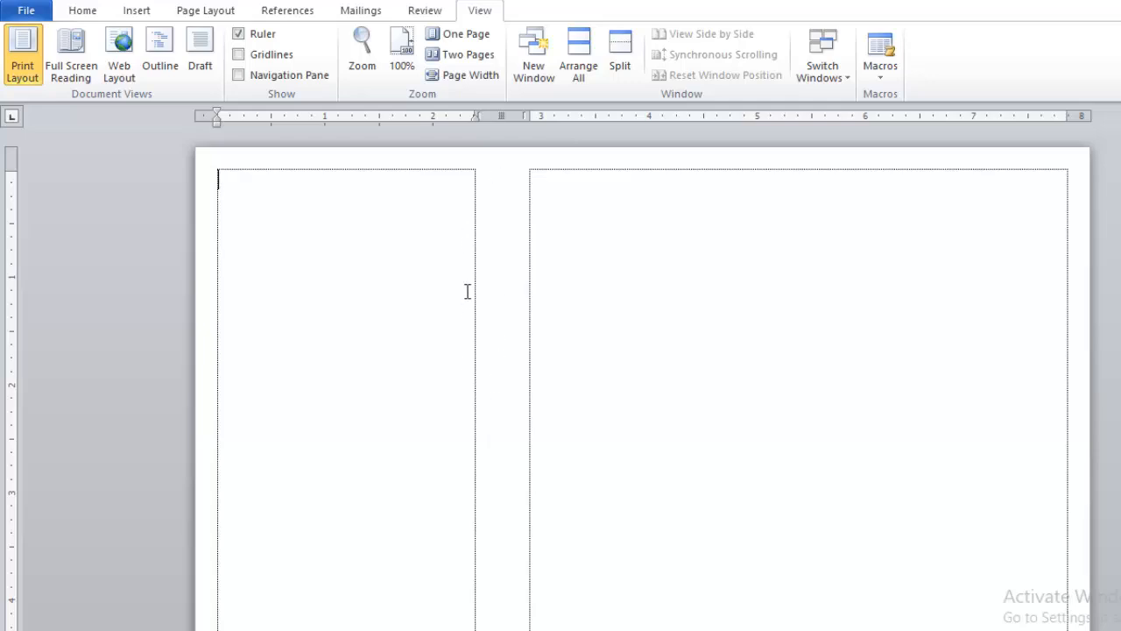
Step: Widen the left column to about 2.5 inches and lower the top margin to about 1.5 inches using the rulers
{"action": "left_click_drag", "start_coordinate": [475, 114], "coordinate": [492, 113]}
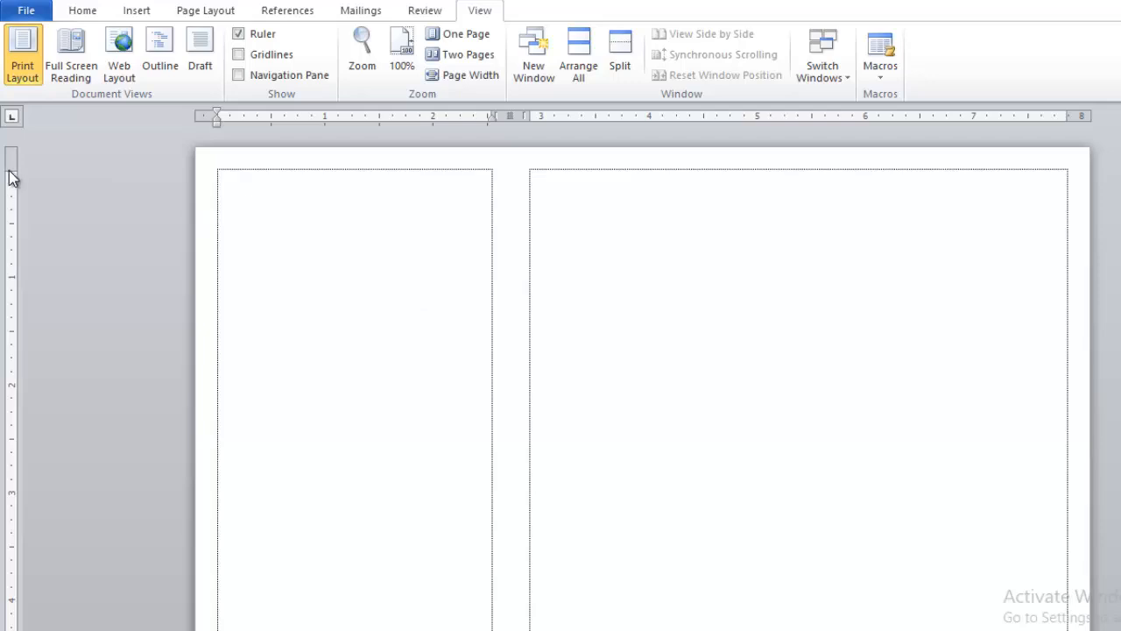
{"action": "left_click_drag", "start_coordinate": [8, 169], "coordinate": [2, 289]}
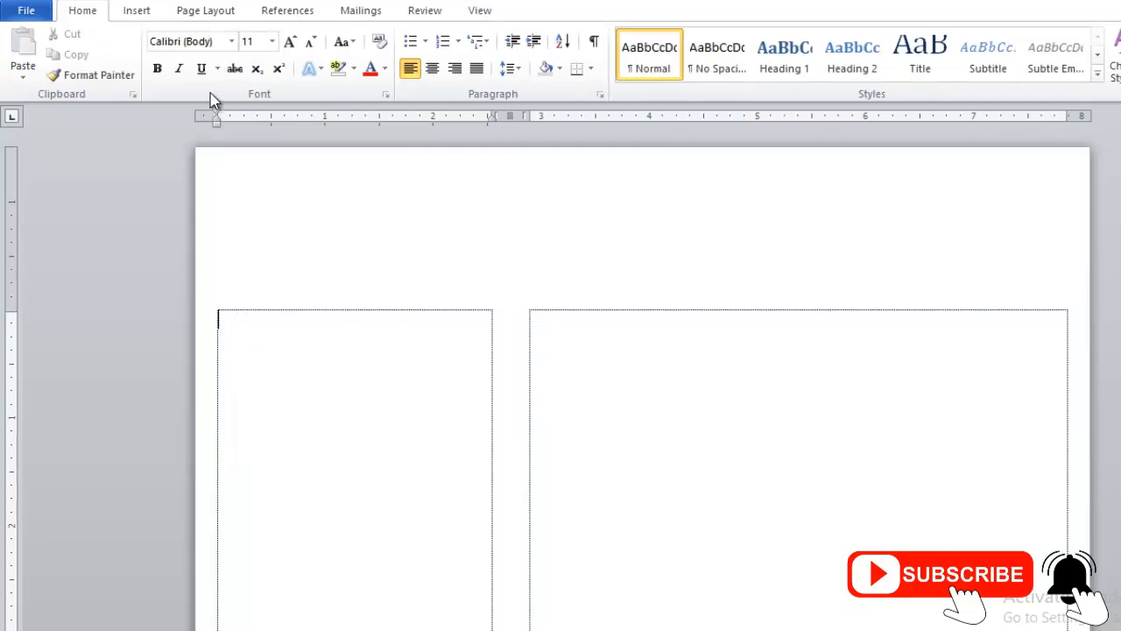
Step: Insert a 1x1 table at the start of the left column
{"action": "left_click", "coordinate": [142, 10]}
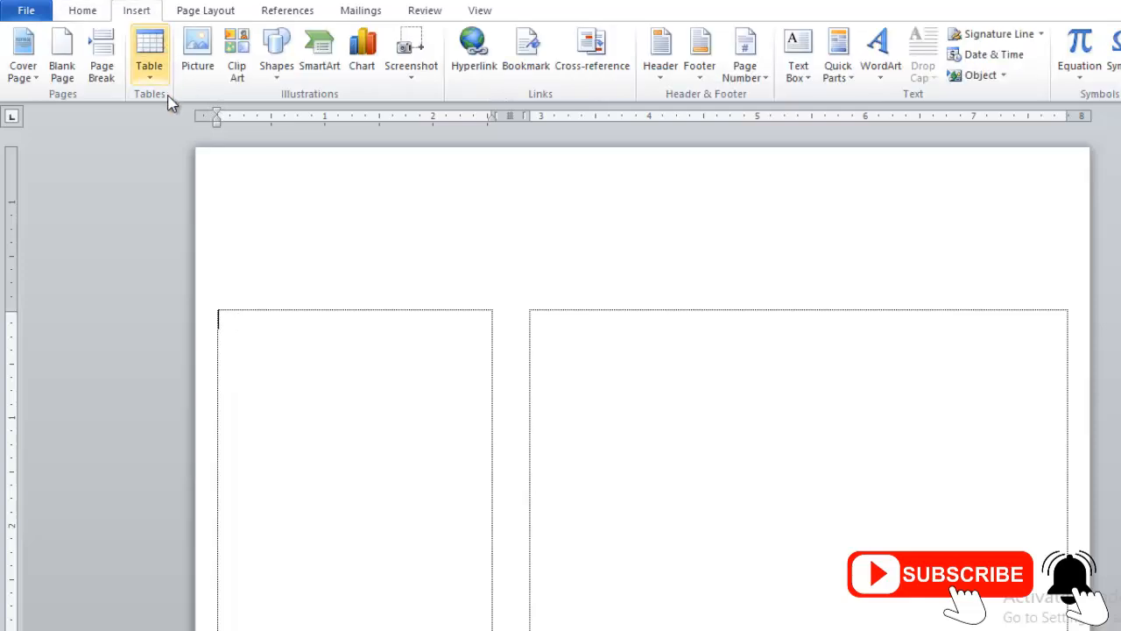
{"action": "left_click", "coordinate": [150, 49]}
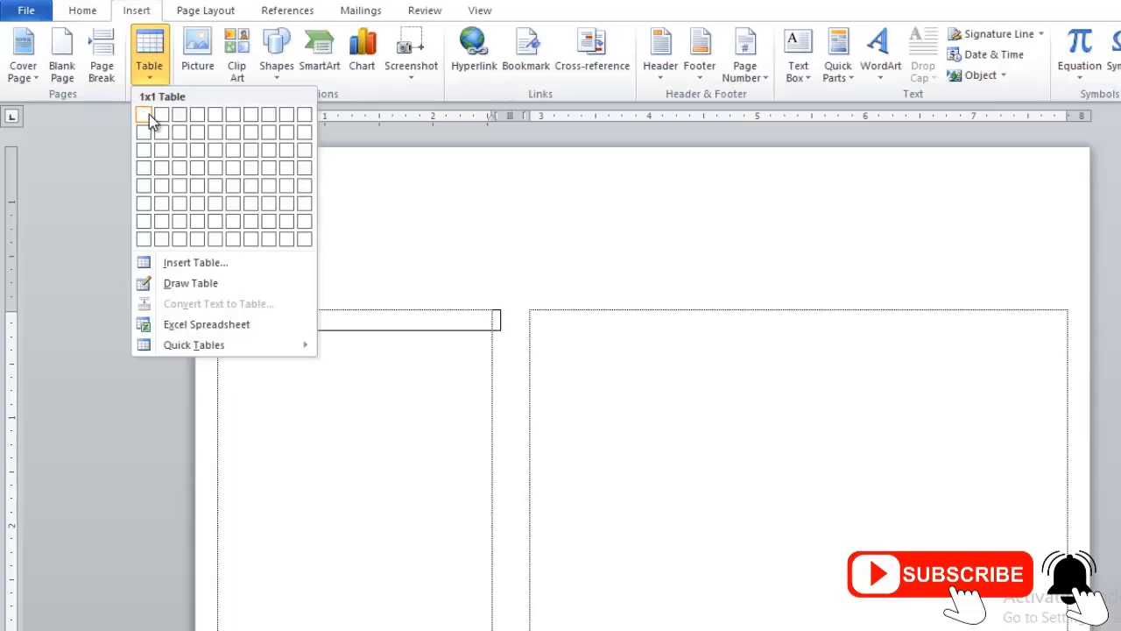
{"action": "left_click", "coordinate": [143, 114]}
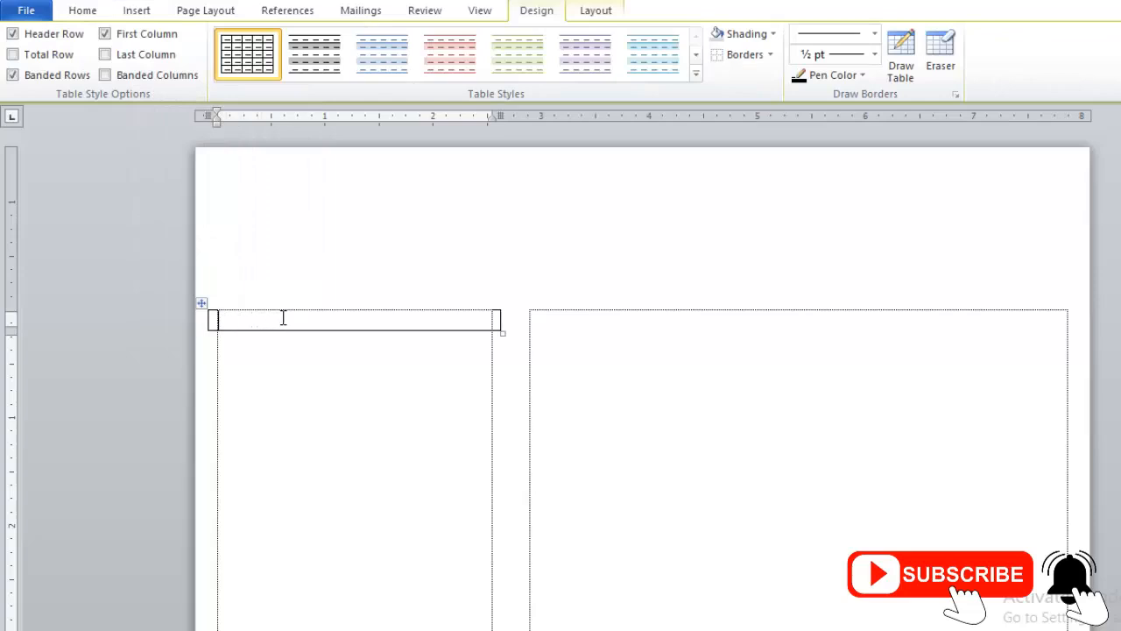
Step: Fill the table cell with blank lines so that it stretches down the left column
{"action": "key", "text": "Return"}
{"action": "key", "text": "Delete"}
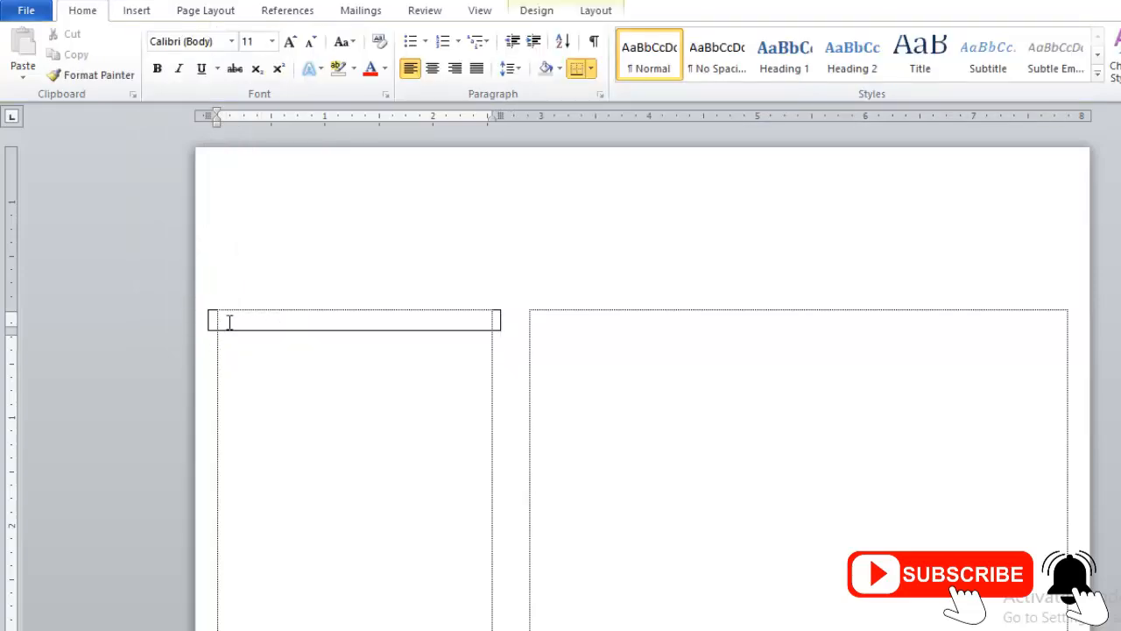
{"action": "key", "text": "Return"}
{"action": "key", "text": "Return"}
{"action": "key", "text": "Return"}
{"action": "key", "text": "Return"}
{"action": "key", "text": "Return"}
{"action": "key", "text": "Return"}
{"action": "key", "text": "Return"}
{"action": "key", "text": "Return"}
{"action": "key", "text": "Return"}
{"action": "key", "text": "Return"}
{"action": "key", "text": "Return"}
{"action": "key", "text": "Return"}
{"action": "key", "text": "Return"}
{"action": "key", "text": "Return"}
{"action": "key", "text": "Return"}
{"action": "key", "text": "Return"}
{"action": "key", "text": "Return"}
{"action": "key", "text": "Return"}
{"action": "key", "text": "Return"}
{"action": "key", "text": "Return"}
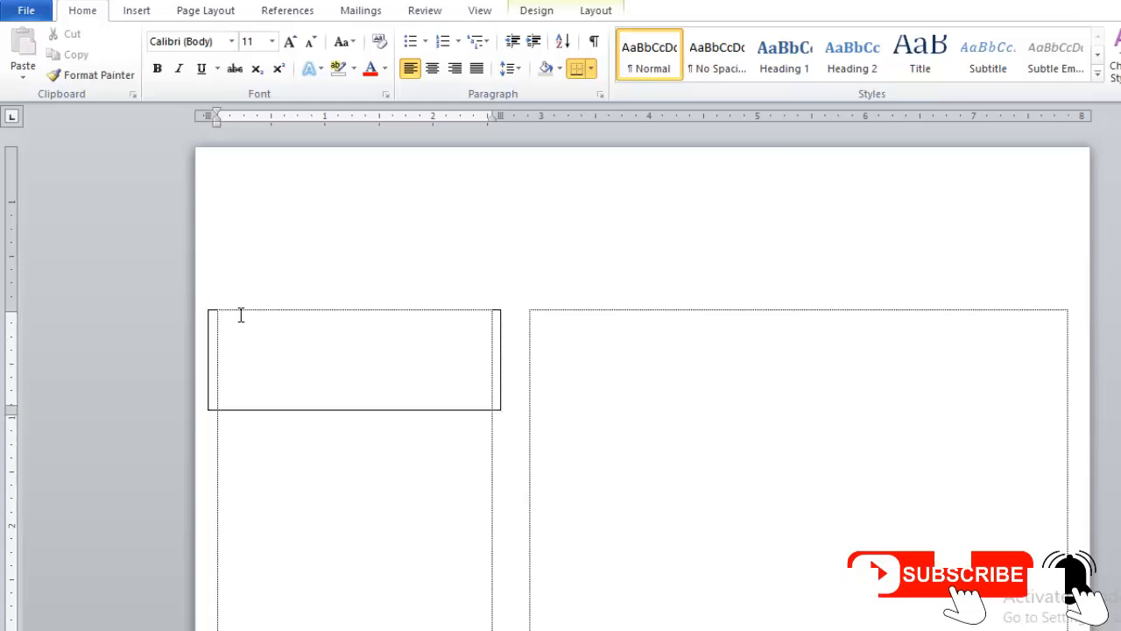
{"action": "key", "text": "Return"}
{"action": "key", "text": "Return"}
{"action": "key", "text": "Return"}
{"action": "key", "text": "Return"}
{"action": "key", "text": "Return"}
{"action": "key", "text": "Return"}
{"action": "key", "text": "Return"}
{"action": "key", "text": "Return"}
{"action": "scroll", "coordinate": [279, 342], "scroll_direction": "up", "scroll_amount": 10}
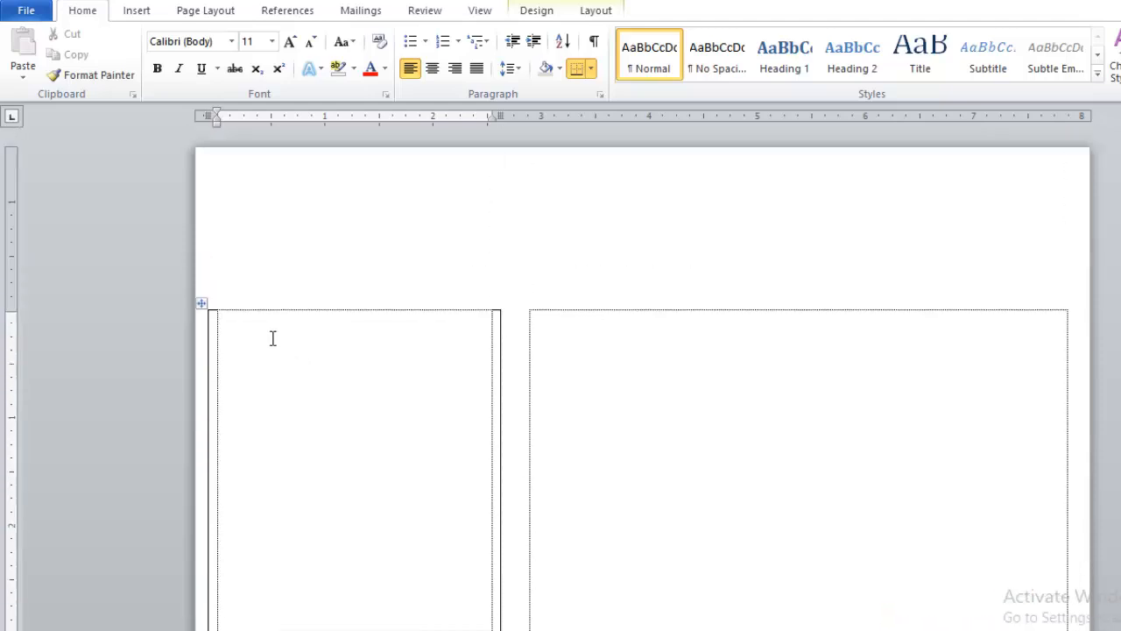
Step: Remove all borders from the left column's table and shade it light gray
{"action": "left_click", "coordinate": [202, 304]}
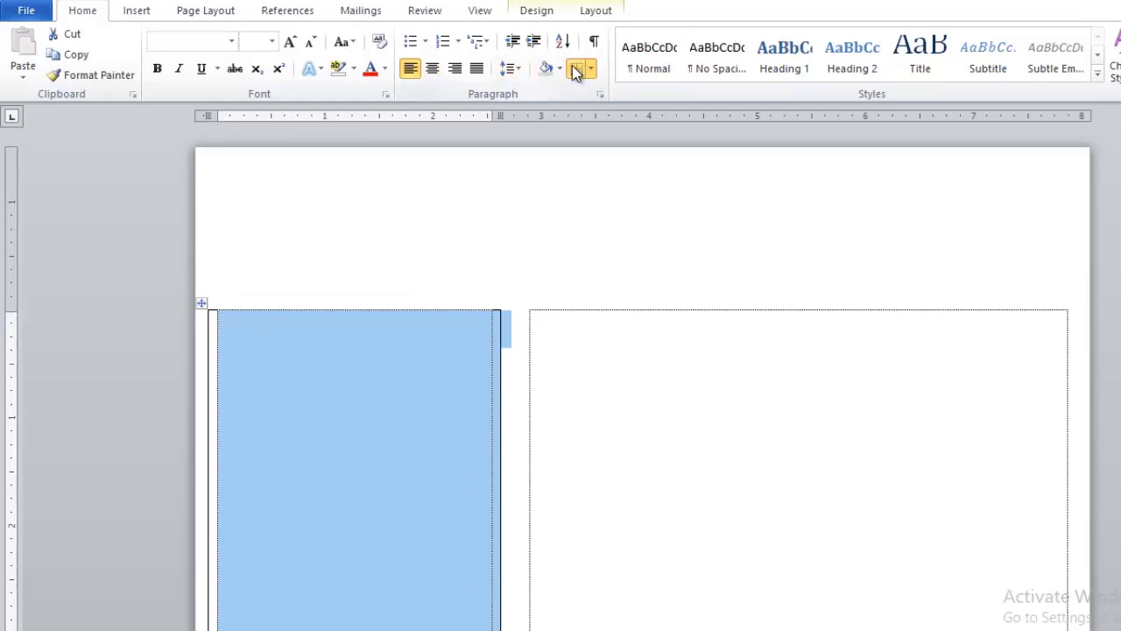
{"action": "left_click", "coordinate": [593, 72]}
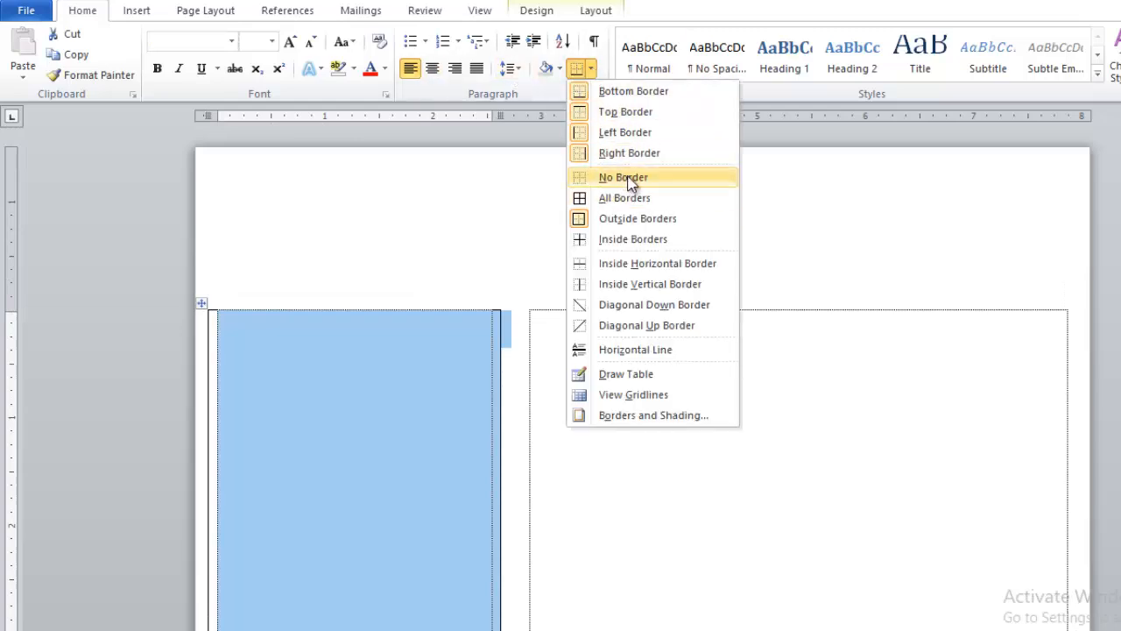
{"action": "left_click", "coordinate": [628, 175]}
{"action": "left_click", "coordinate": [561, 68]}
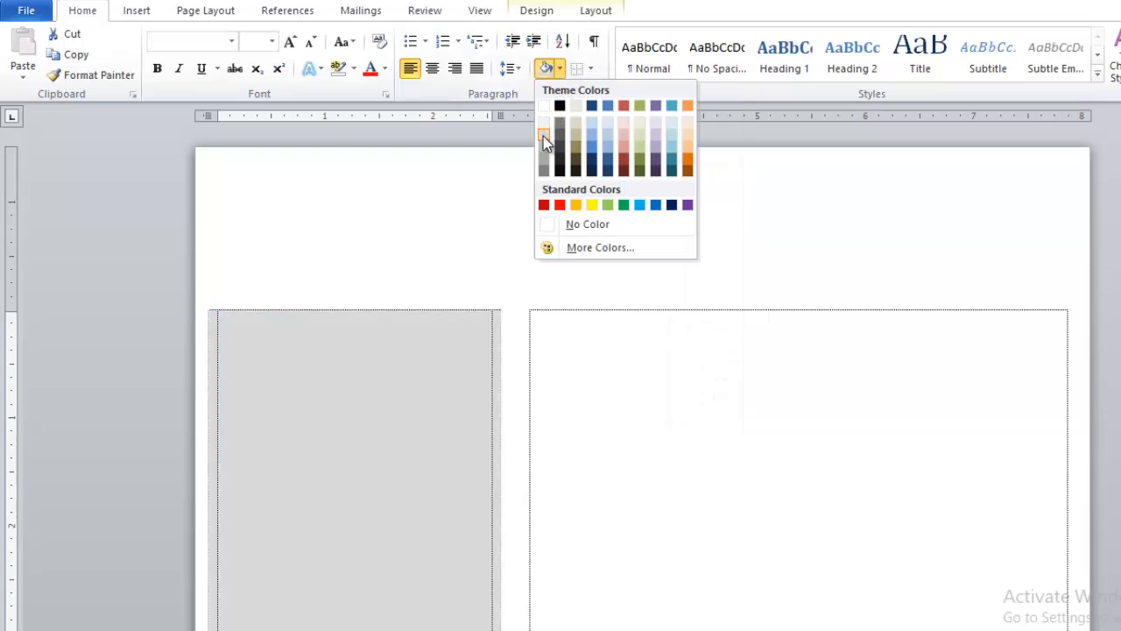
{"action": "left_click", "coordinate": [543, 136]}
{"action": "left_click", "coordinate": [595, 327]}
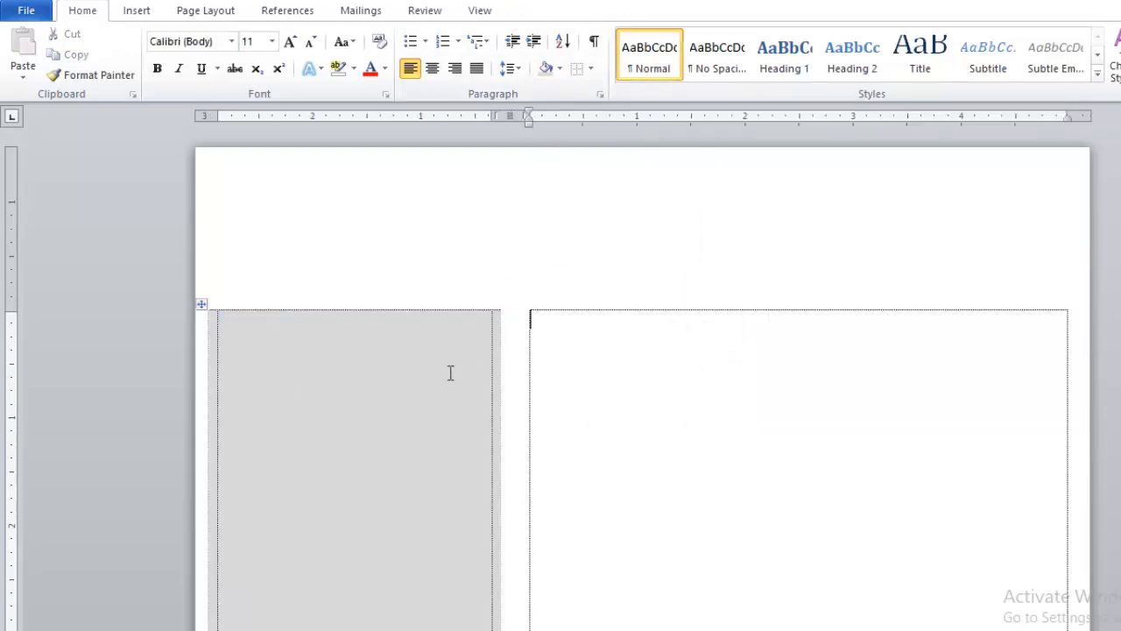
{"action": "scroll", "coordinate": [382, 380], "scroll_direction": "down", "scroll_amount": 3}
{"action": "scroll", "coordinate": [380, 375], "scroll_direction": "up", "scroll_amount": 3}
Step: Draw a rectangle about 4.8 by 2 inches from the page's upper-left corner and remove its outline
{"action": "left_click", "coordinate": [137, 10]}
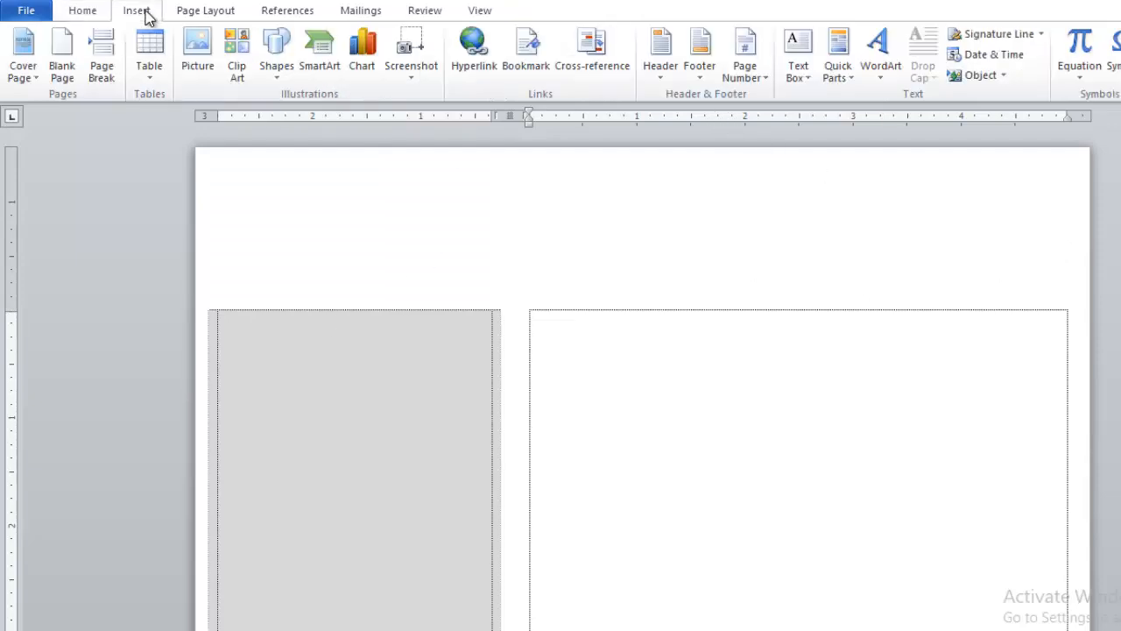
{"action": "left_click", "coordinate": [276, 62]}
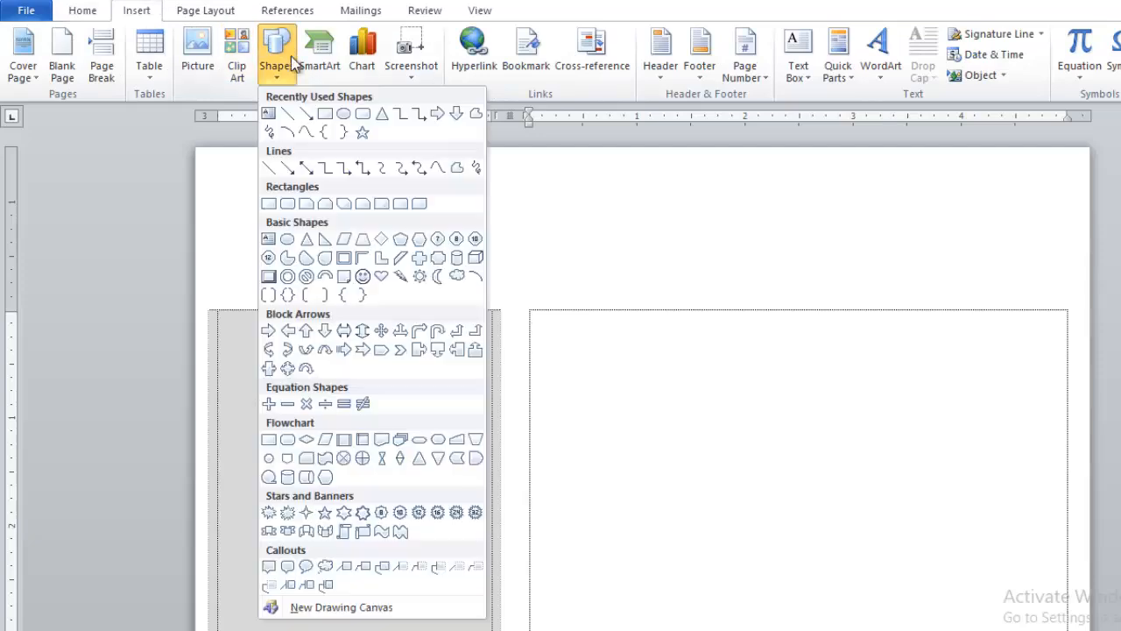
{"action": "left_click", "coordinate": [326, 116]}
{"action": "mouse_move", "coordinate": [203, 155]}
{"action": "left_mouse_down"}
{"action": "mouse_move", "coordinate": [718, 328]}
{"action": "mouse_move", "coordinate": [721, 377]}
{"action": "left_mouse_up"}
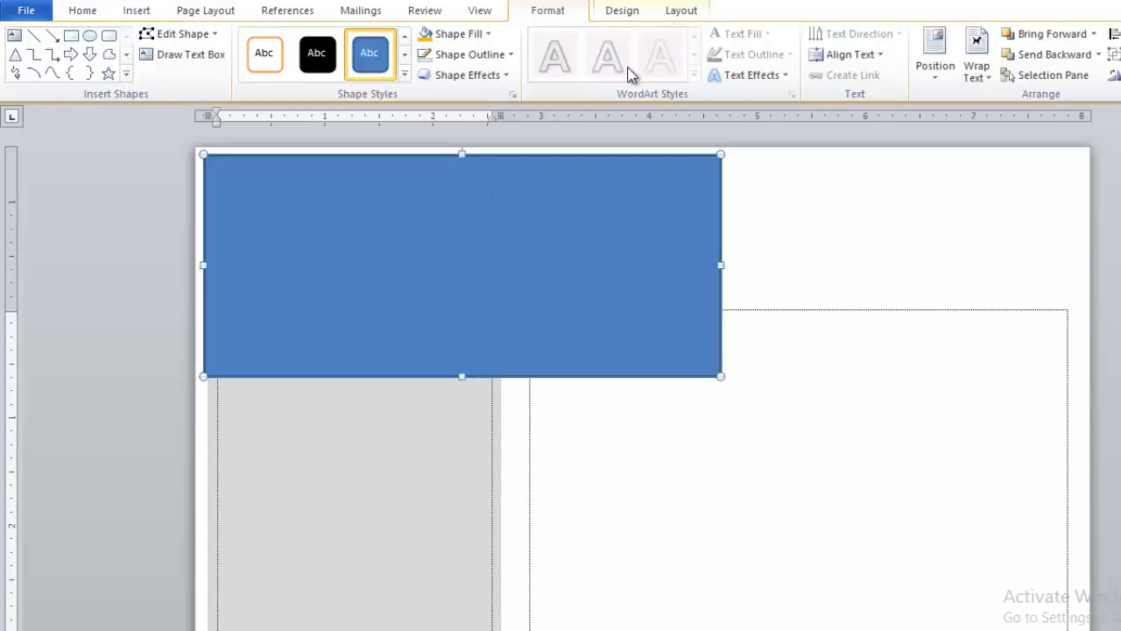
{"action": "left_click", "coordinate": [454, 56]}
{"action": "left_click", "coordinate": [469, 210]}
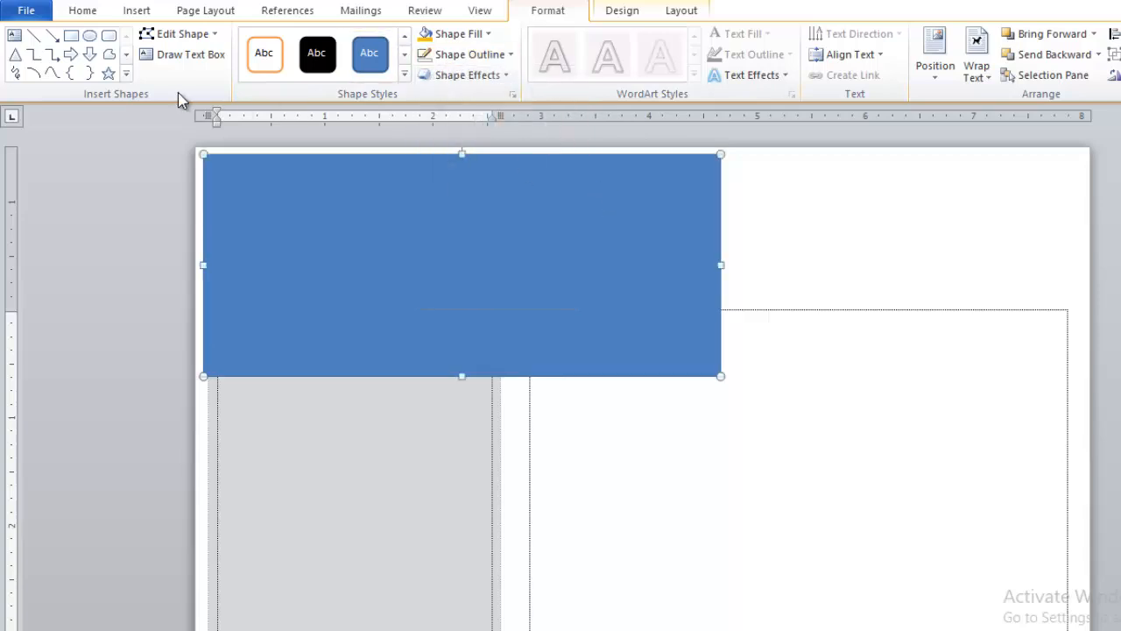
Step: Edit the blue rectangle's points, moving its lower-right corner up to the upper-right corner to form a triangle
{"action": "left_click", "coordinate": [175, 34]}
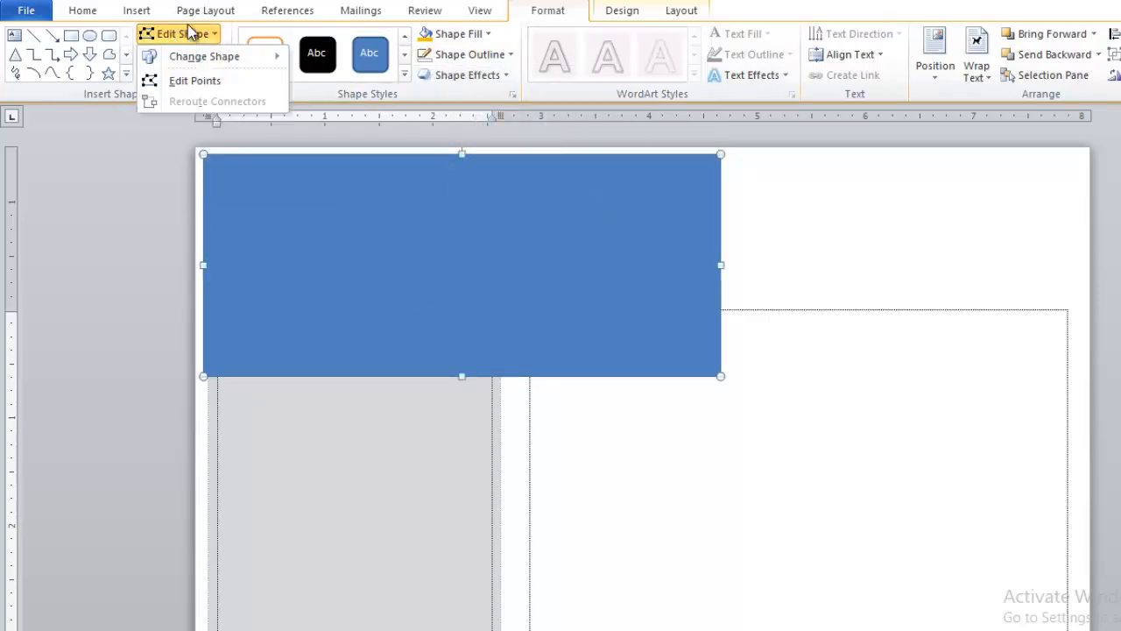
{"action": "left_click", "coordinate": [197, 80]}
{"action": "left_click_drag", "start_coordinate": [719, 375], "coordinate": [718, 158]}
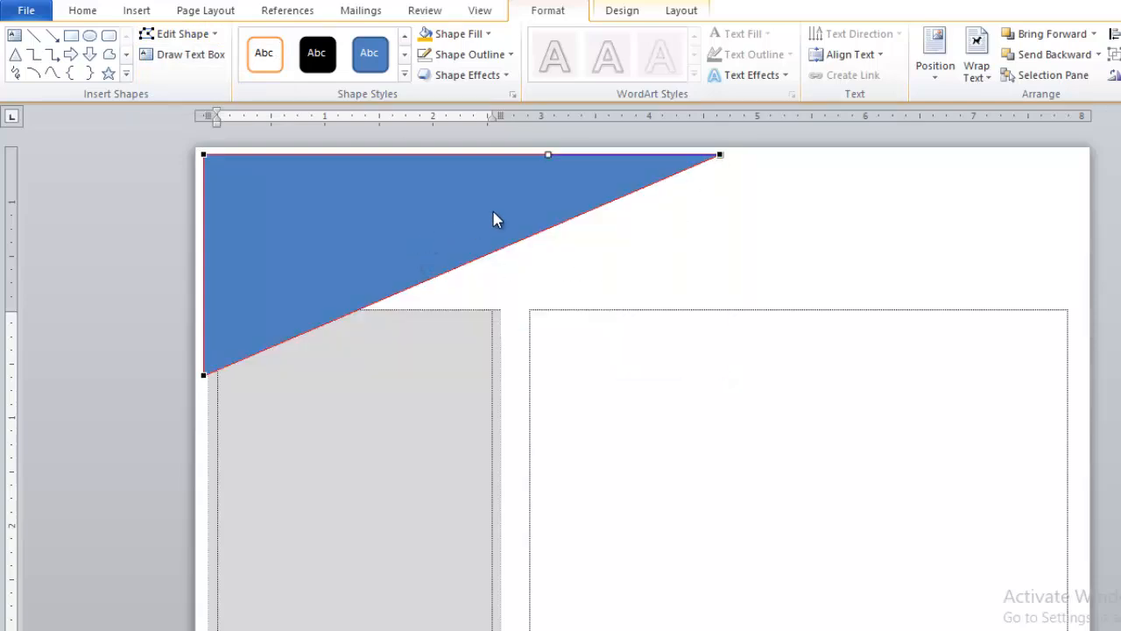
Step: Finish editing the triangle's points and reduce the page's top margin to about 1.1 inches, raising both columns
{"action": "left_click", "coordinate": [563, 361]}
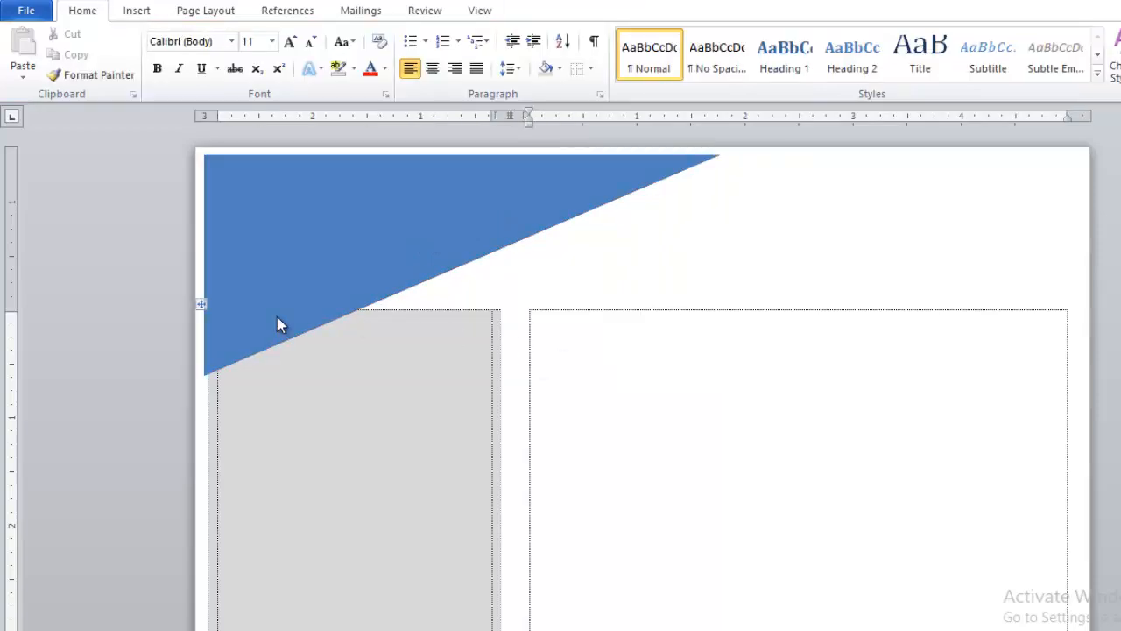
{"action": "left_click", "coordinate": [407, 340]}
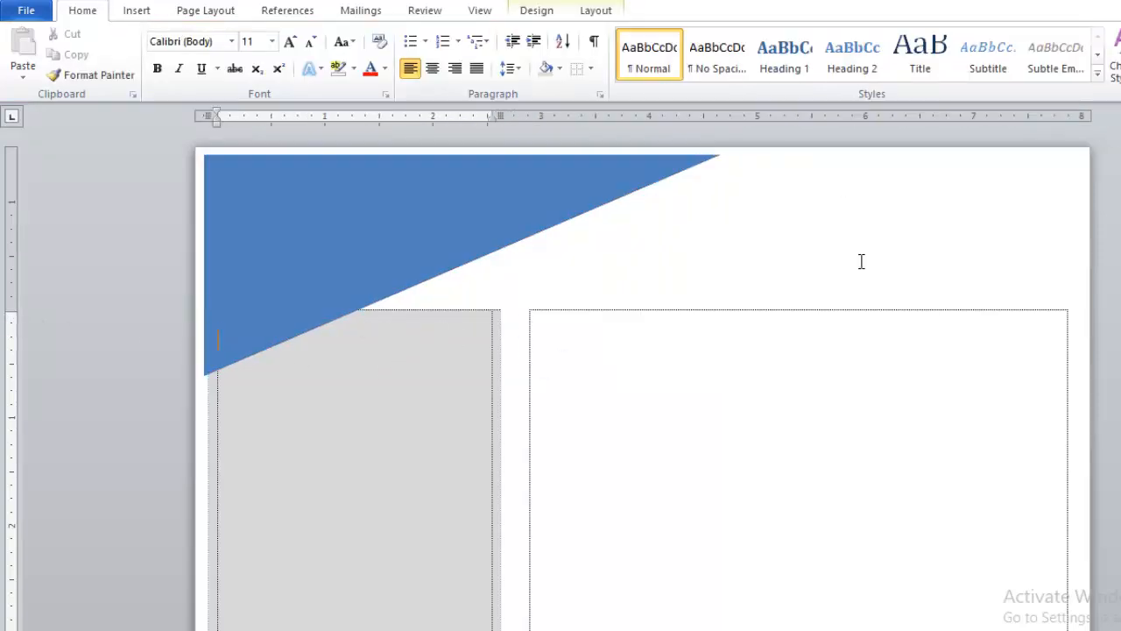
{"action": "mouse_move", "coordinate": [11, 311]}
{"action": "left_mouse_down"}
{"action": "mouse_move", "coordinate": [11, 261]}
{"action": "mouse_move", "coordinate": [14, 276]}
{"action": "left_mouse_up"}
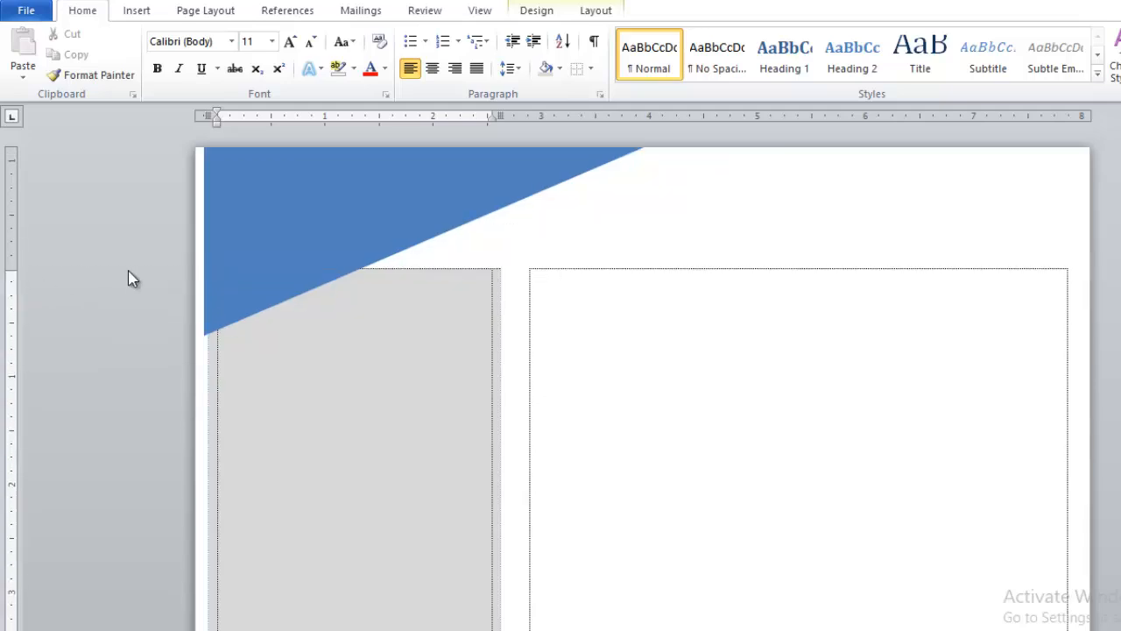
Step: Move the blue triangle back down to the page's top edge and stretch its height to about 2.5 inches
{"action": "left_click", "coordinate": [373, 215]}
{"action": "left_click_drag", "start_coordinate": [349, 216], "coordinate": [343, 265]}
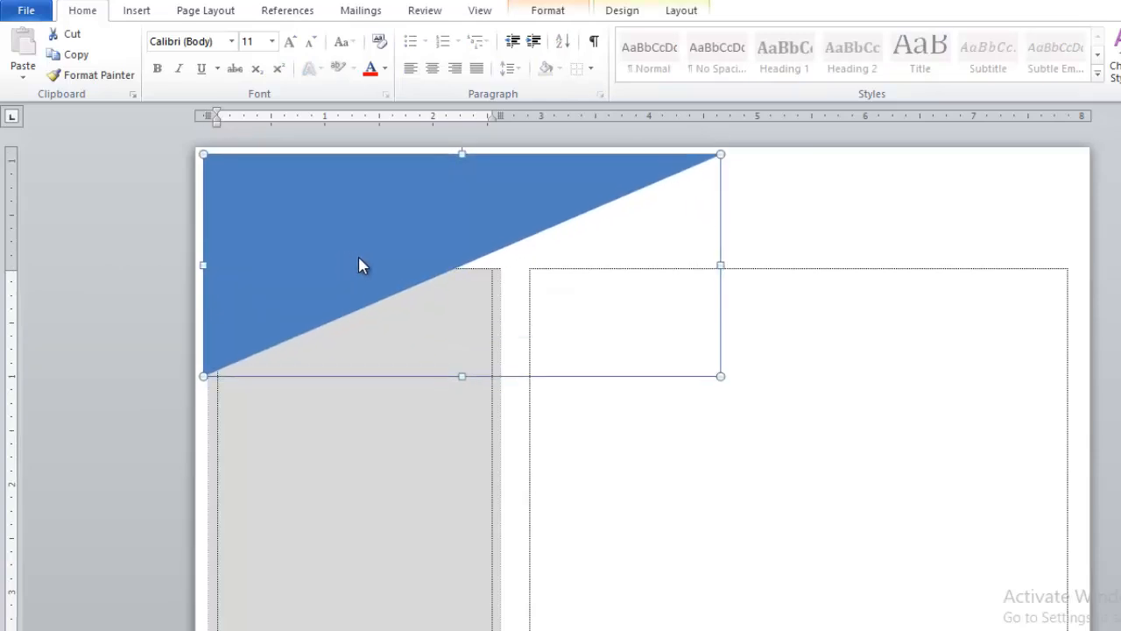
{"action": "left_click_drag", "start_coordinate": [371, 280], "coordinate": [441, 420]}
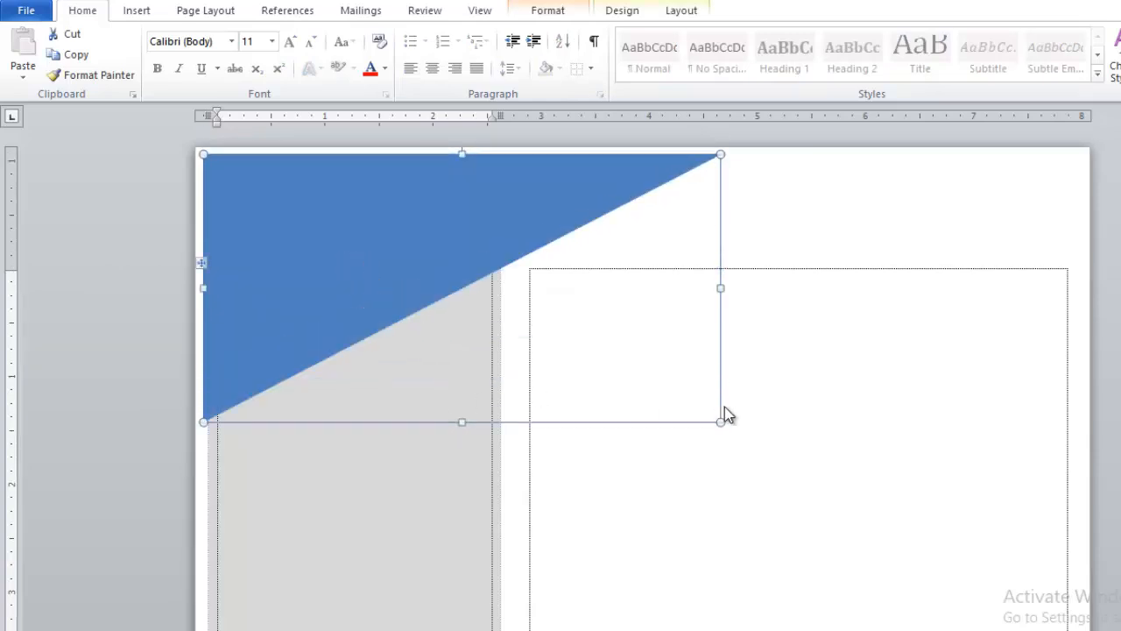
Step: Reselect the blue triangle and open the gallery of insertable shapes to start adding another shape
{"action": "left_click", "coordinate": [775, 201]}
{"action": "left_click", "coordinate": [425, 209]}
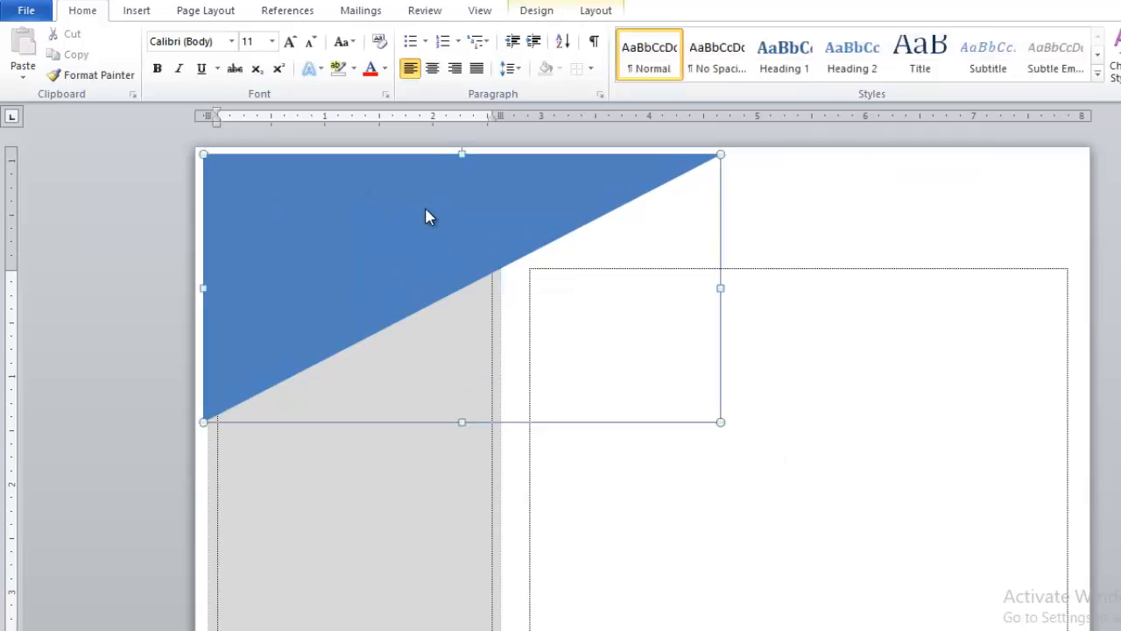
{"action": "left_click", "coordinate": [138, 12]}
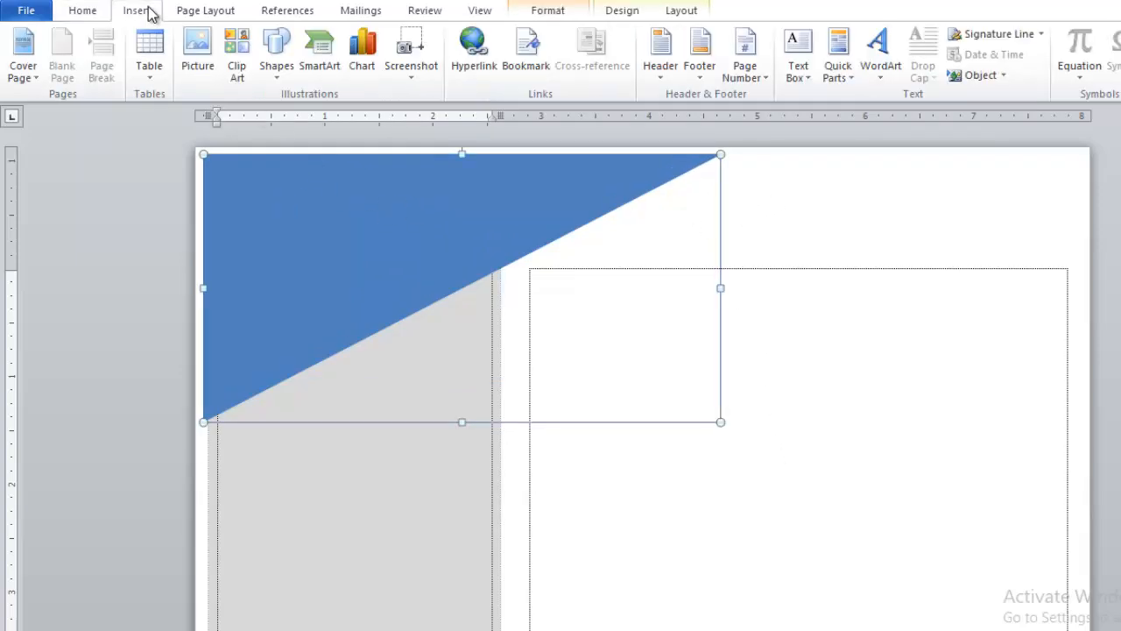
{"action": "left_click", "coordinate": [276, 55]}
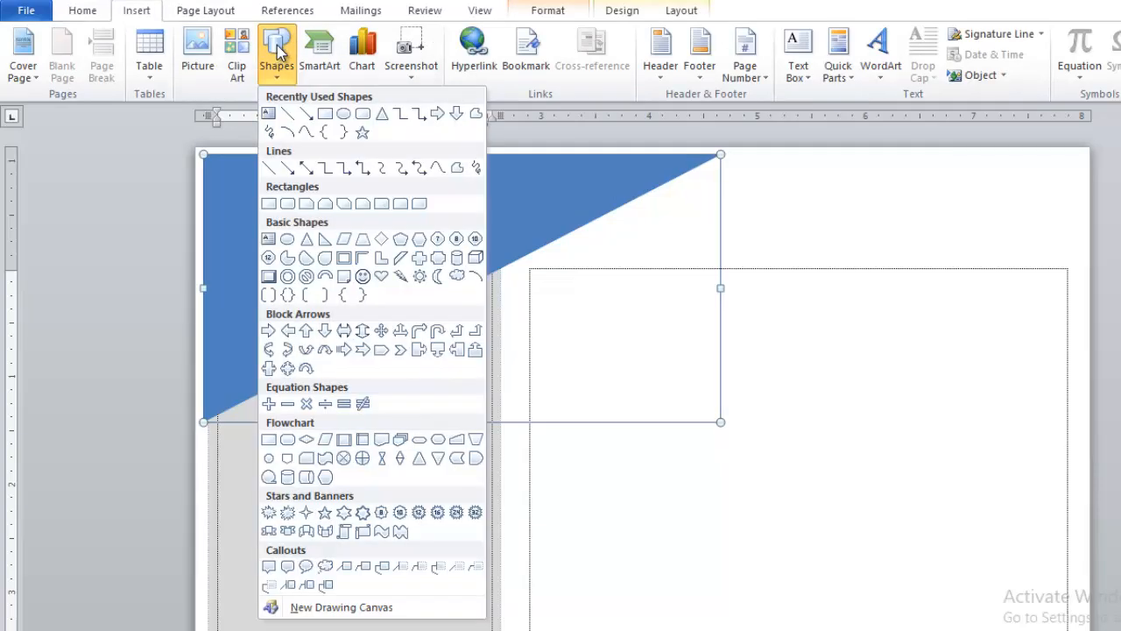
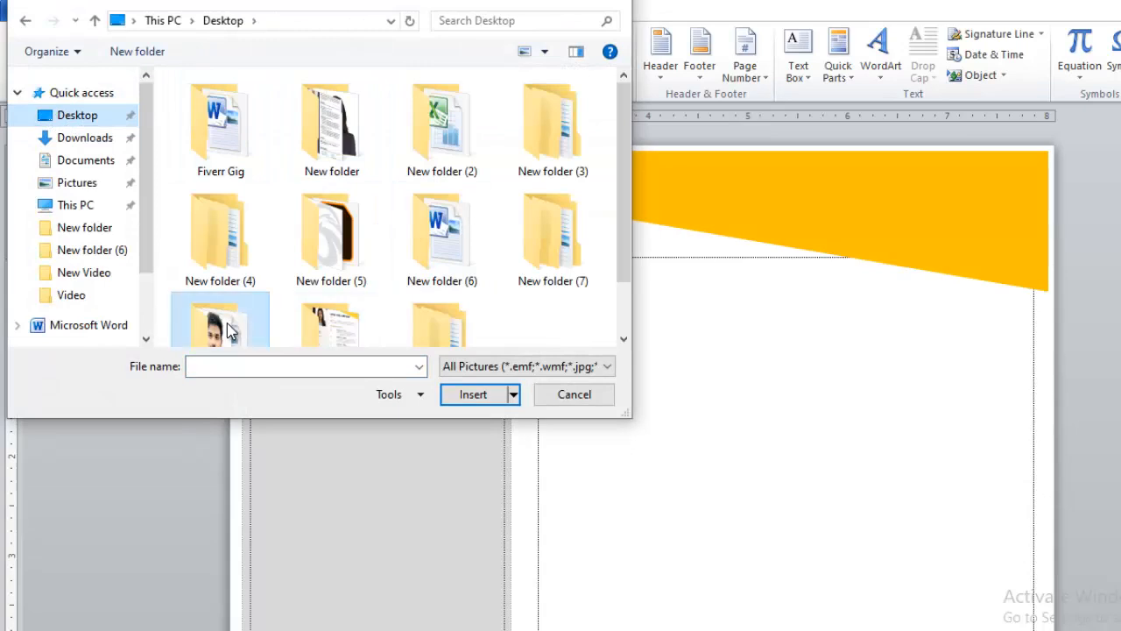
Step: Insert the portrait photo from the desktop folder into the sidebar and set its text wrapping to In Front of Text
{"action": "left_click", "coordinate": [232, 140]}
{"action": "left_click", "coordinate": [479, 404]}
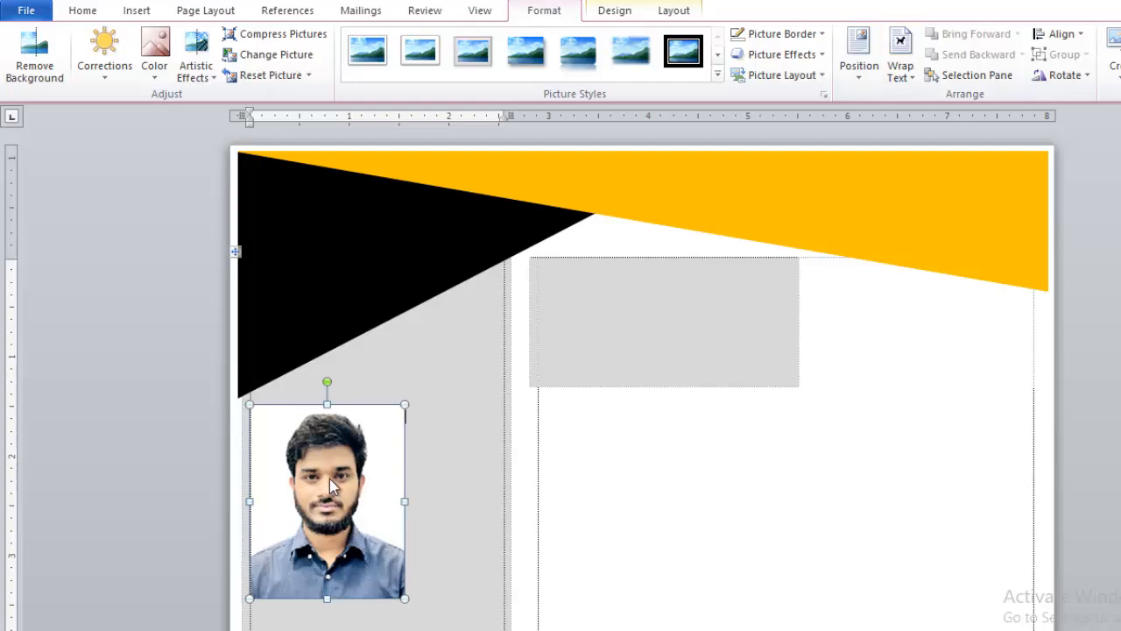
{"action": "left_click", "coordinate": [905, 52]}
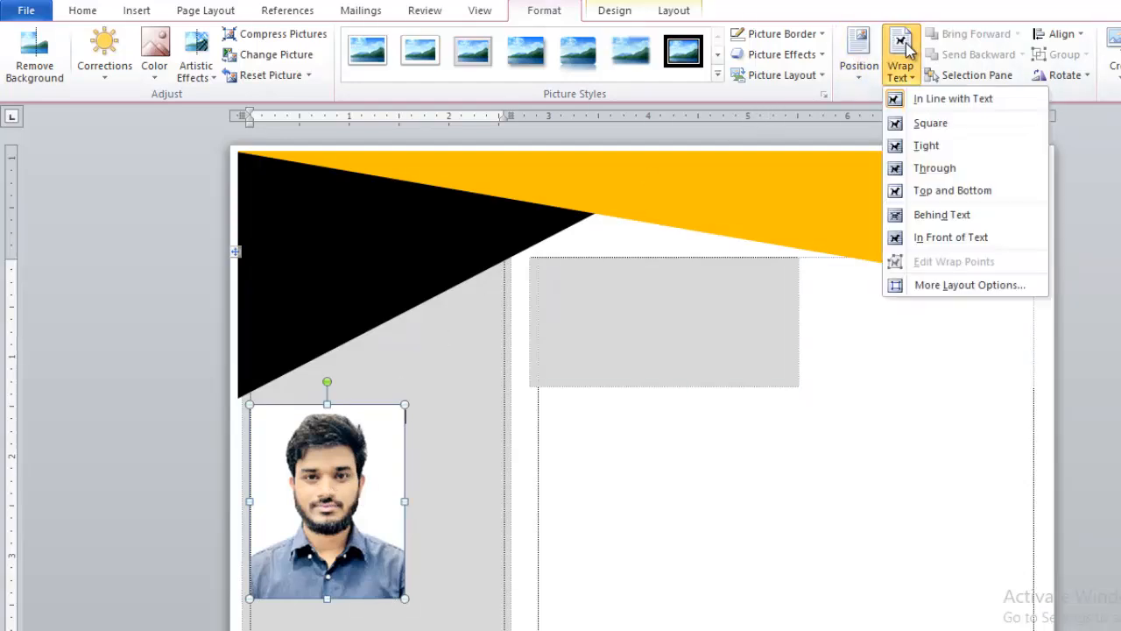
{"action": "left_click", "coordinate": [941, 237]}
{"action": "left_click", "coordinate": [902, 61]}
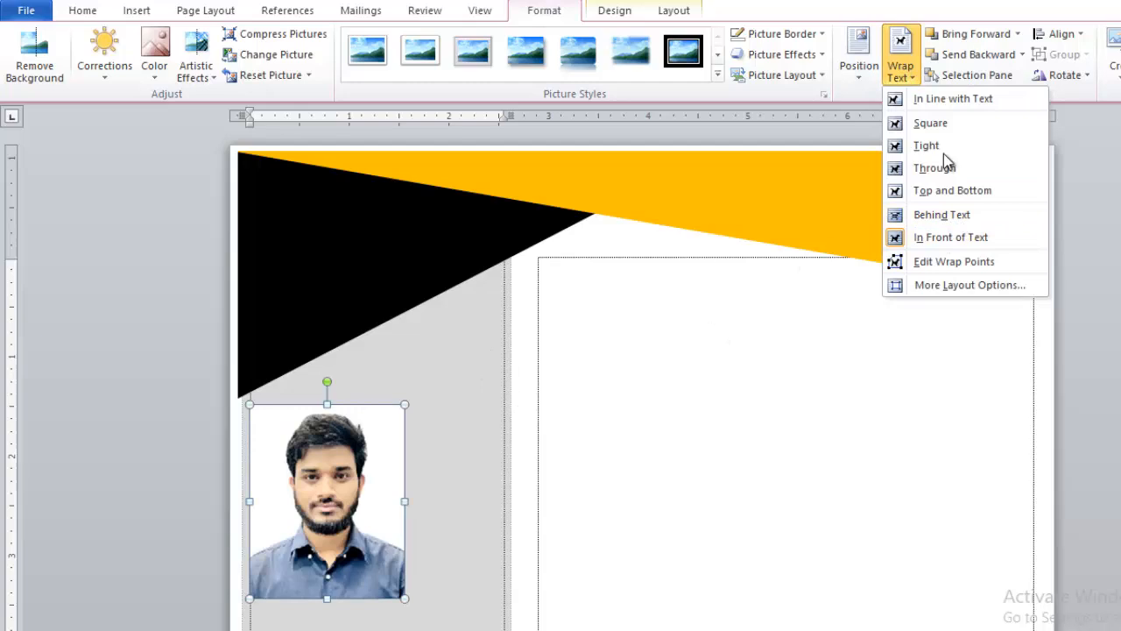
{"action": "left_click", "coordinate": [945, 235]}
Step: Move the photo up over the black triangle, roughly centred across the gray sidebar, and deselect it
{"action": "left_click_drag", "start_coordinate": [338, 499], "coordinate": [390, 367]}
{"action": "key", "text": "Up"}
{"action": "key", "text": "Up"}
{"action": "key", "text": "Up"}
{"action": "key", "text": "Up"}
{"action": "key", "text": "Up"}
{"action": "key", "text": "Up"}
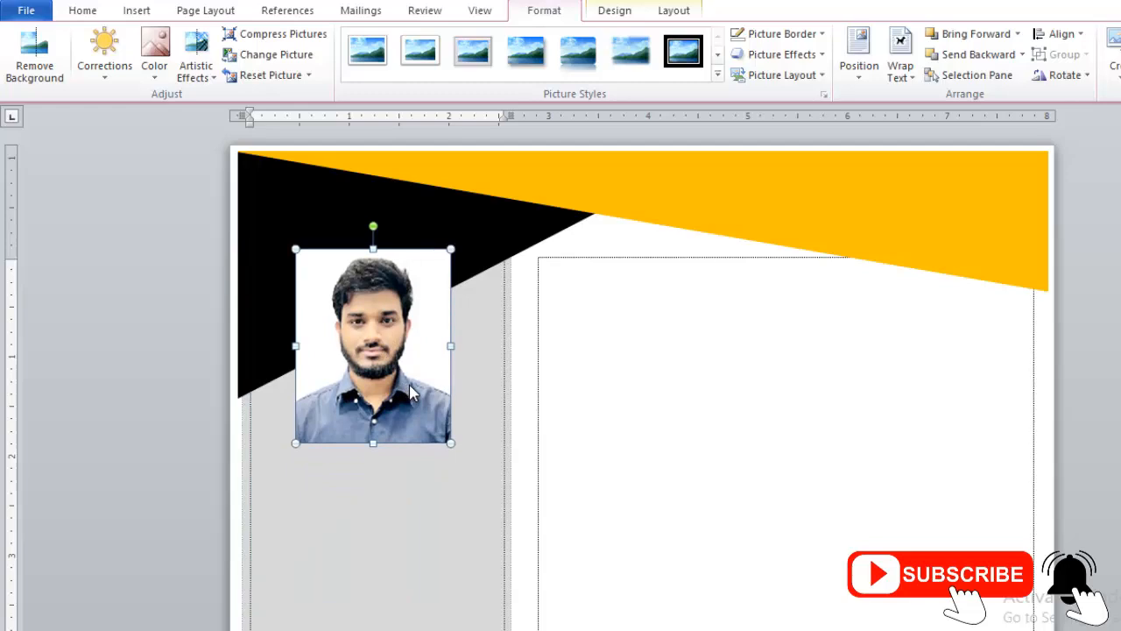
{"action": "key", "text": "Right"}
{"action": "key", "text": "Right"}
{"action": "key", "text": "Right"}
{"action": "key", "text": "Right"}
{"action": "key", "text": "Right"}
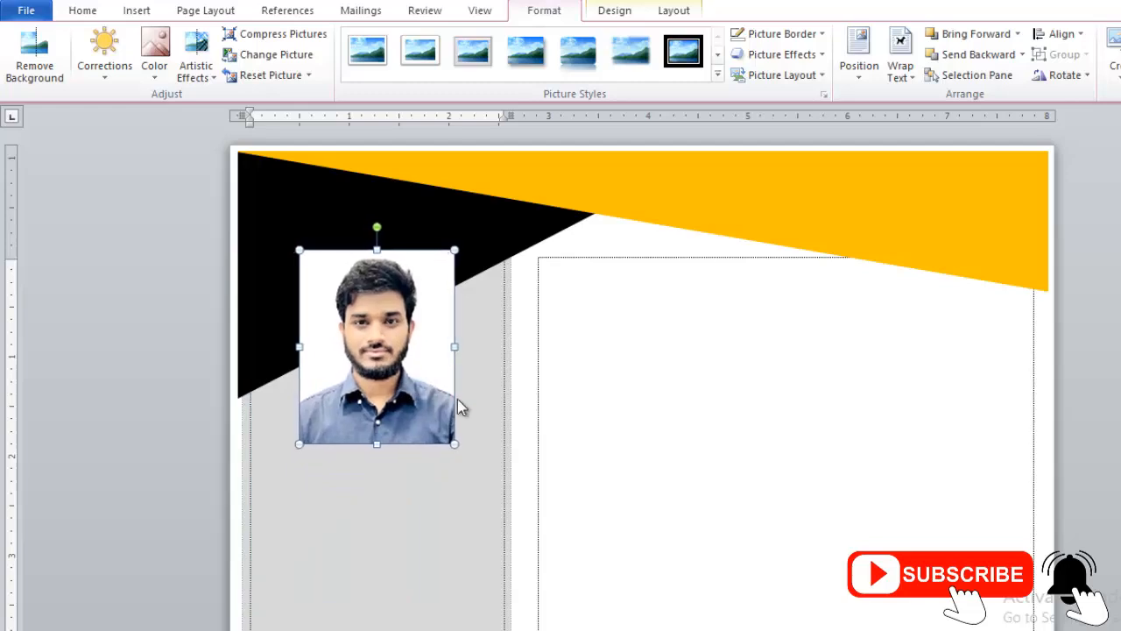
{"action": "key", "text": "Up"}
{"action": "key", "text": "Right"}
{"action": "key", "text": "Left"}
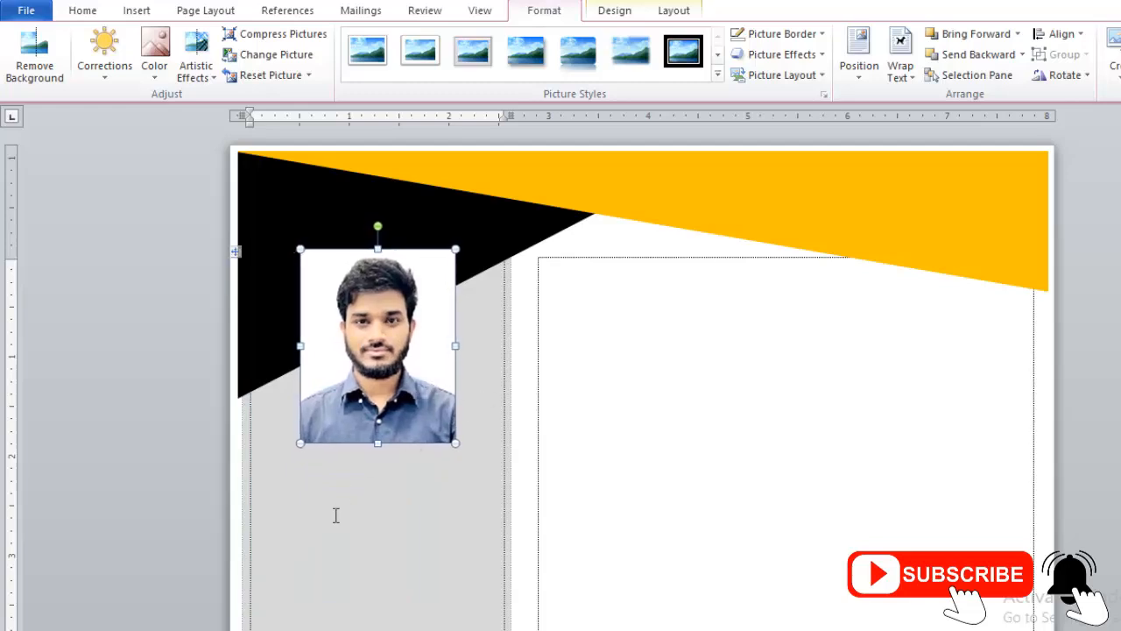
{"action": "left_click", "coordinate": [286, 472]}
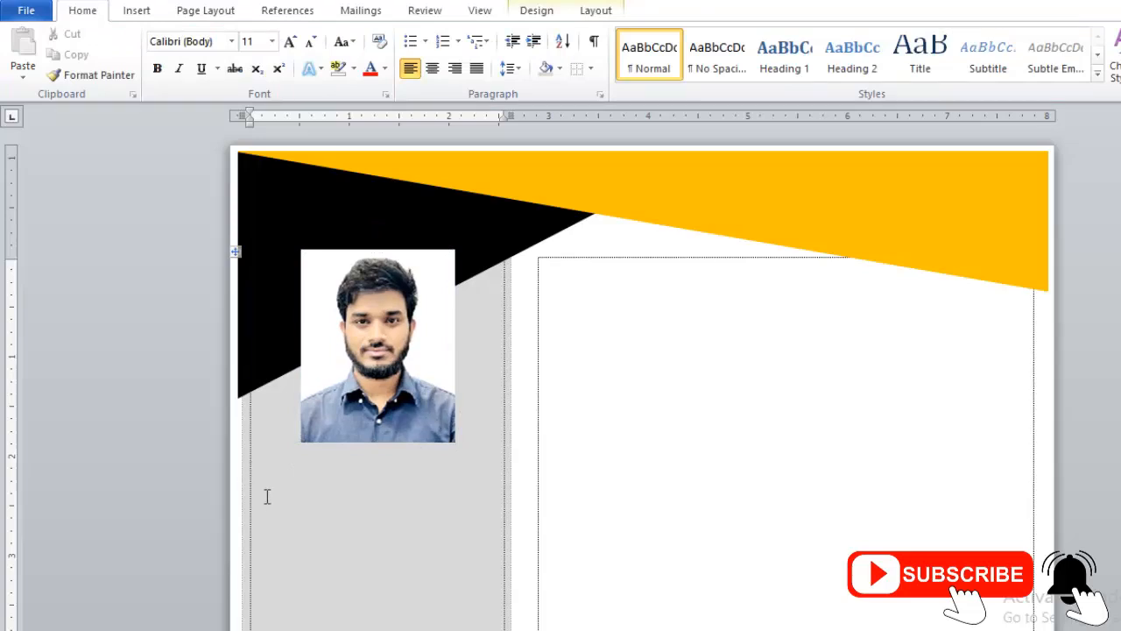
{"action": "scroll", "coordinate": [713, 444], "scroll_direction": "down", "scroll_amount": 1}
{"action": "scroll", "coordinate": [325, 473], "scroll_direction": "up", "scroll_amount": 1}
{"action": "scroll", "coordinate": [338, 306], "scroll_direction": "down", "scroll_amount": 5}
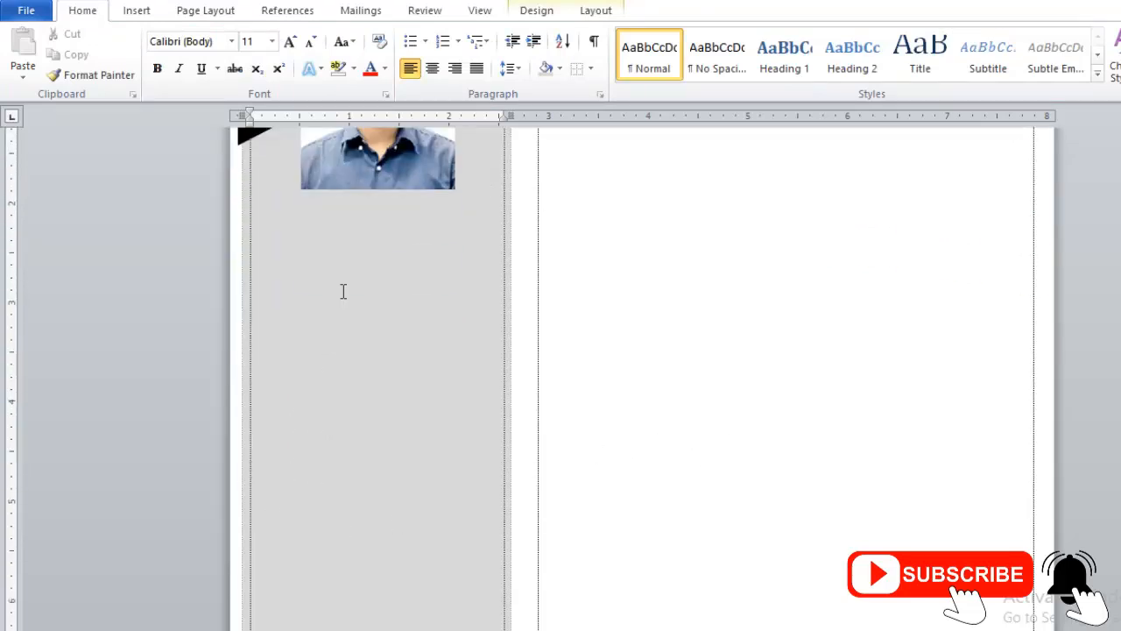
{"action": "scroll", "coordinate": [448, 475], "scroll_direction": "down", "scroll_amount": 5}
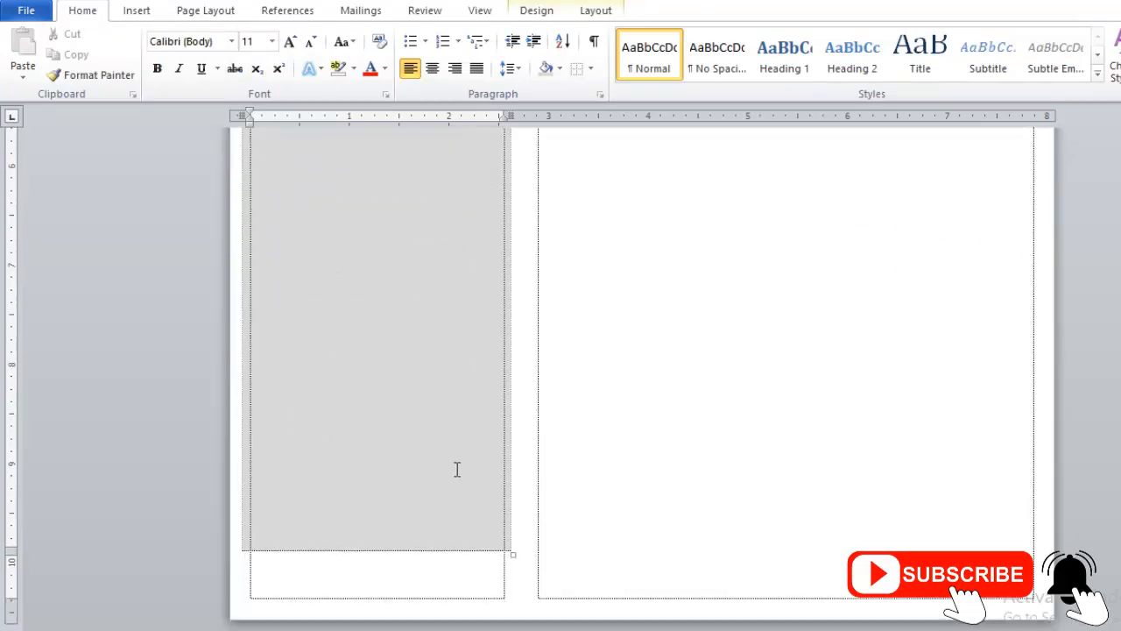
{"action": "scroll", "coordinate": [455, 467], "scroll_direction": "up", "scroll_amount": 6}
{"action": "scroll", "coordinate": [734, 321], "scroll_direction": "up", "scroll_amount": 4}
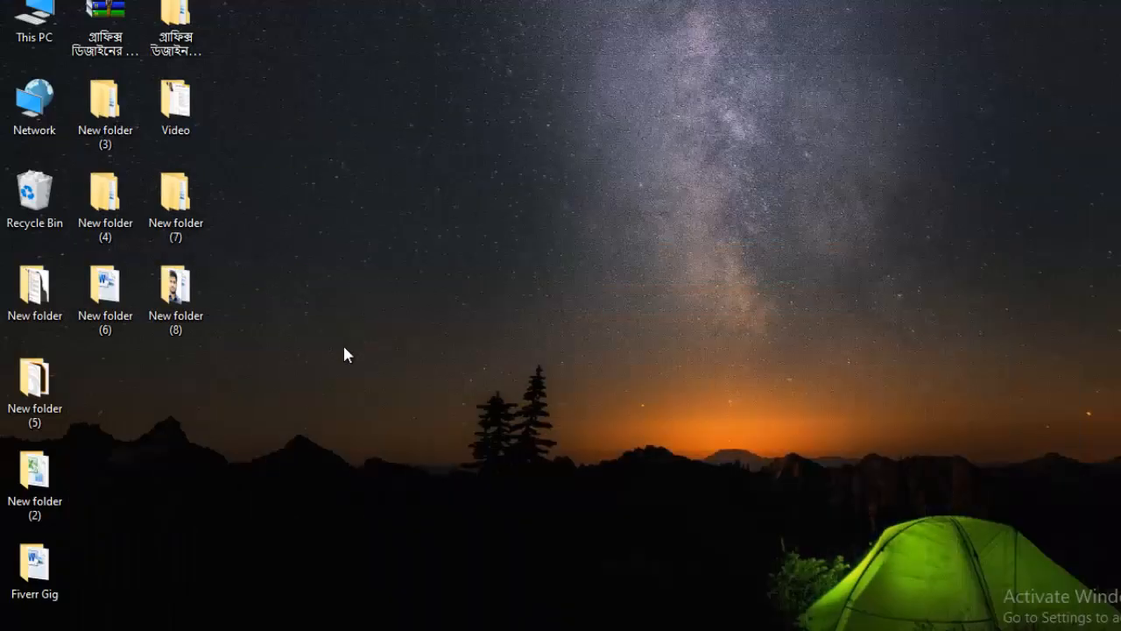
Step: Open the existing resume CAREER OBJECTIVE.docx from New folder (6) on the desktop
{"action": "double_click", "coordinate": [105, 319]}
{"action": "left_click", "coordinate": [205, 103]}
{"action": "key", "text": "Return"}
{"action": "left_click", "coordinate": [944, 143]}
{"action": "left_click_drag", "start_coordinate": [655, 130], "coordinate": [673, 19]}
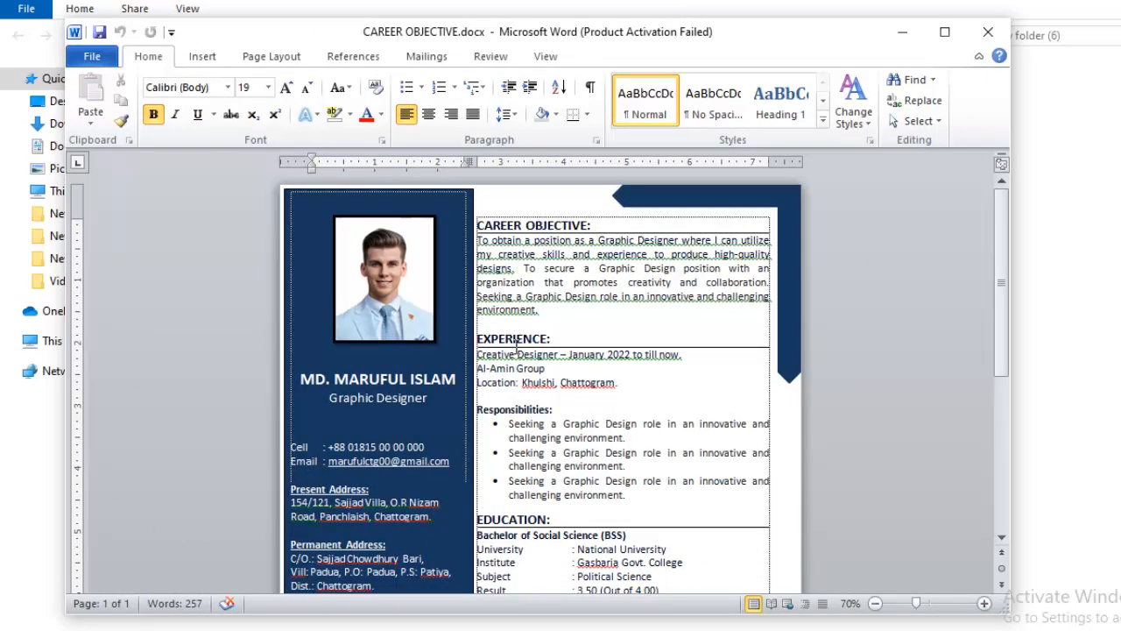
Step: Copy the resume's sidebar text from the Cell line through the end of the Skill Highlights list
{"action": "scroll", "coordinate": [503, 328], "scroll_direction": "down", "scroll_amount": 2}
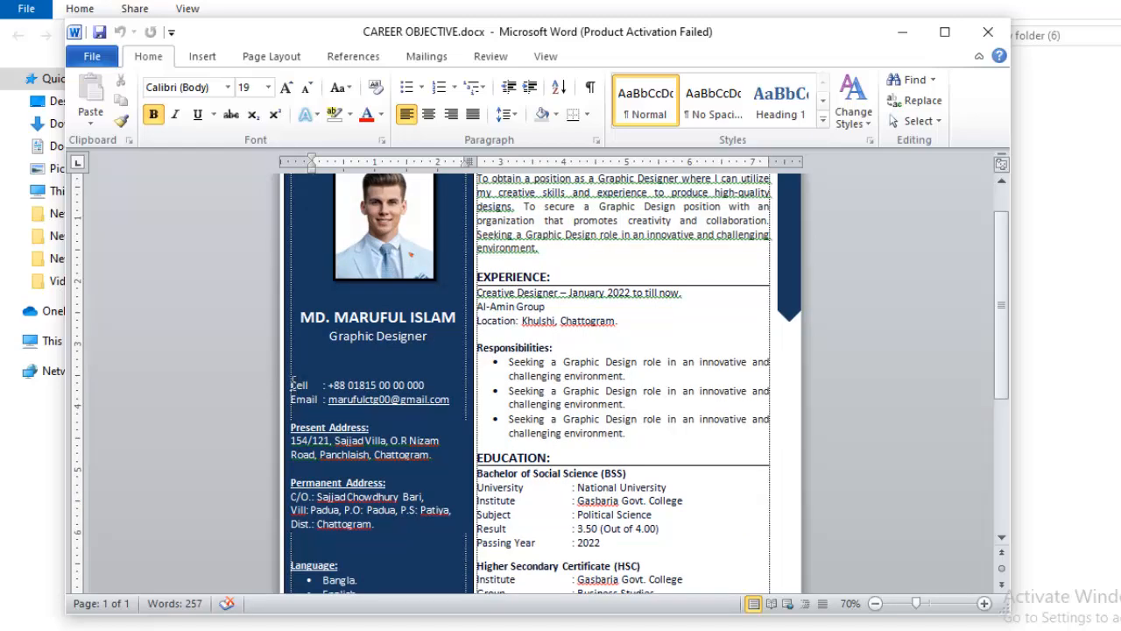
{"action": "mouse_move", "coordinate": [293, 384]}
{"action": "left_mouse_down"}
{"action": "mouse_move", "coordinate": [410, 526]}
{"action": "mouse_move", "coordinate": [465, 524]}
{"action": "left_mouse_up"}
{"action": "scroll", "coordinate": [338, 436], "scroll_direction": "down", "scroll_amount": 1}
{"action": "scroll", "coordinate": [338, 440], "scroll_direction": "down", "scroll_amount": 8}
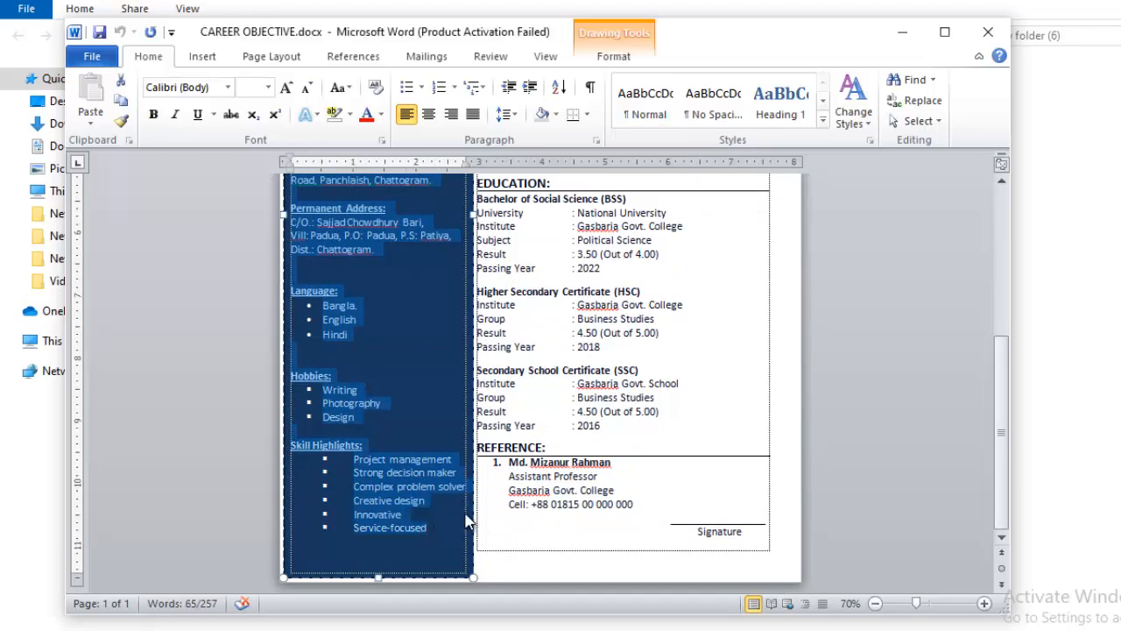
Step: Switch back to Document1 and paste the copied resume text into the gray sidebar below the photo
{"action": "left_click", "coordinate": [573, 628]}
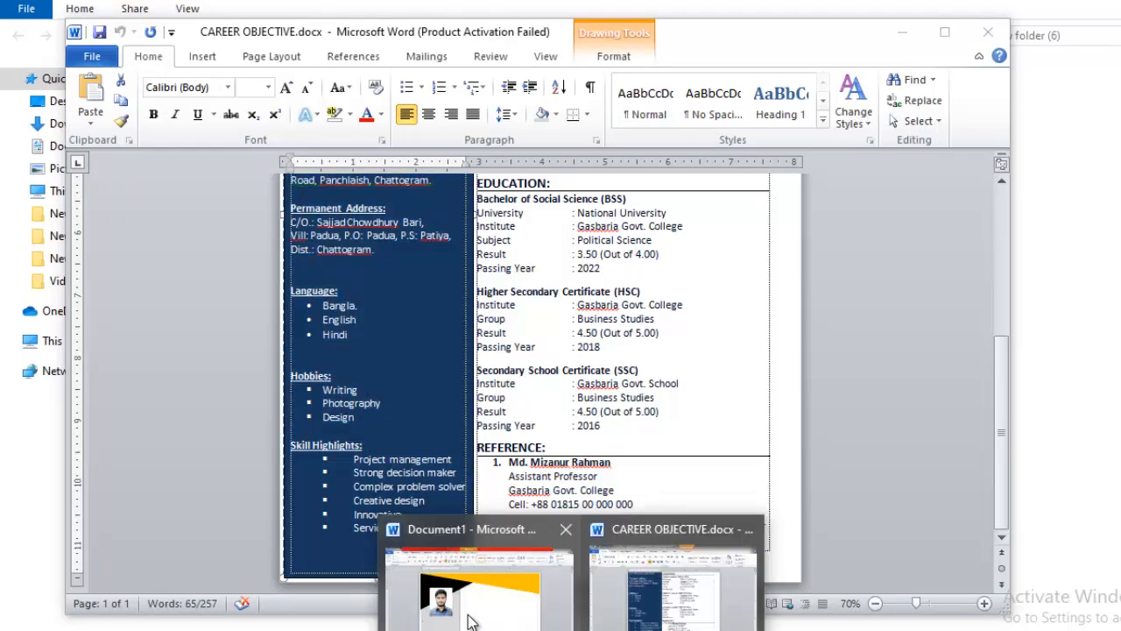
{"action": "left_click", "coordinate": [468, 618]}
{"action": "left_click", "coordinate": [308, 478]}
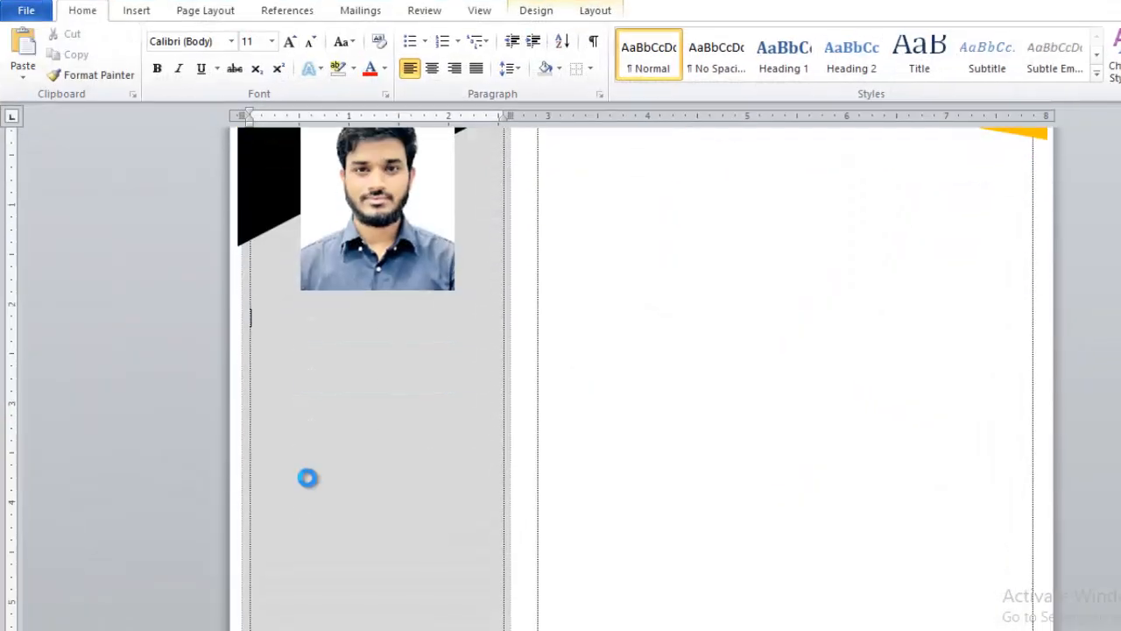
{"action": "type", "text": "Language: Bangla English Hindi  Hobbies: Writing Photography Design  Skill Highlights: Project management Strong decision maker Complex problem solver Creative design Innovative Service-focused"}
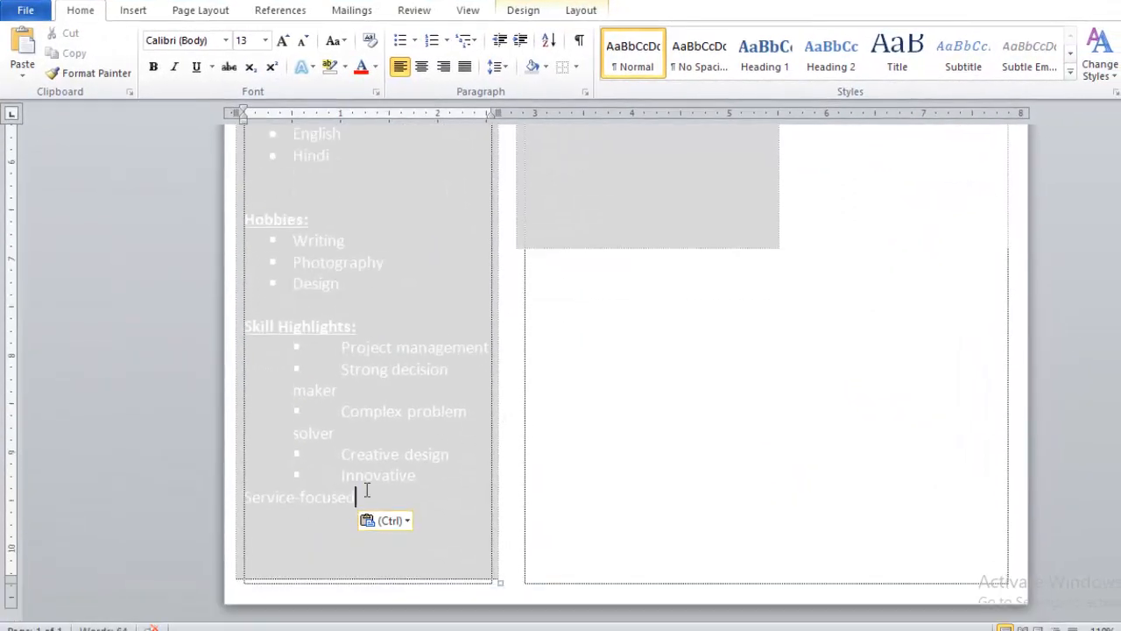
Step: Change the font color of all the pasted sidebar text from the Cell line to the skills list to black
{"action": "left_click_drag", "start_coordinate": [369, 500], "coordinate": [325, 70]}
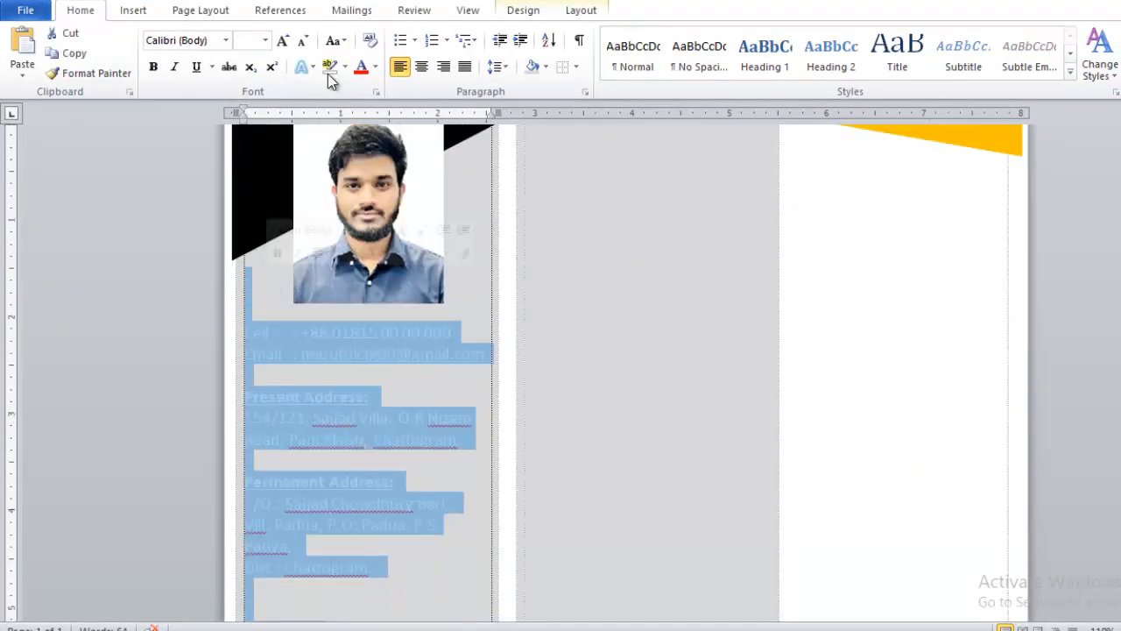
{"action": "left_click", "coordinate": [376, 68]}
{"action": "left_click", "coordinate": [377, 124]}
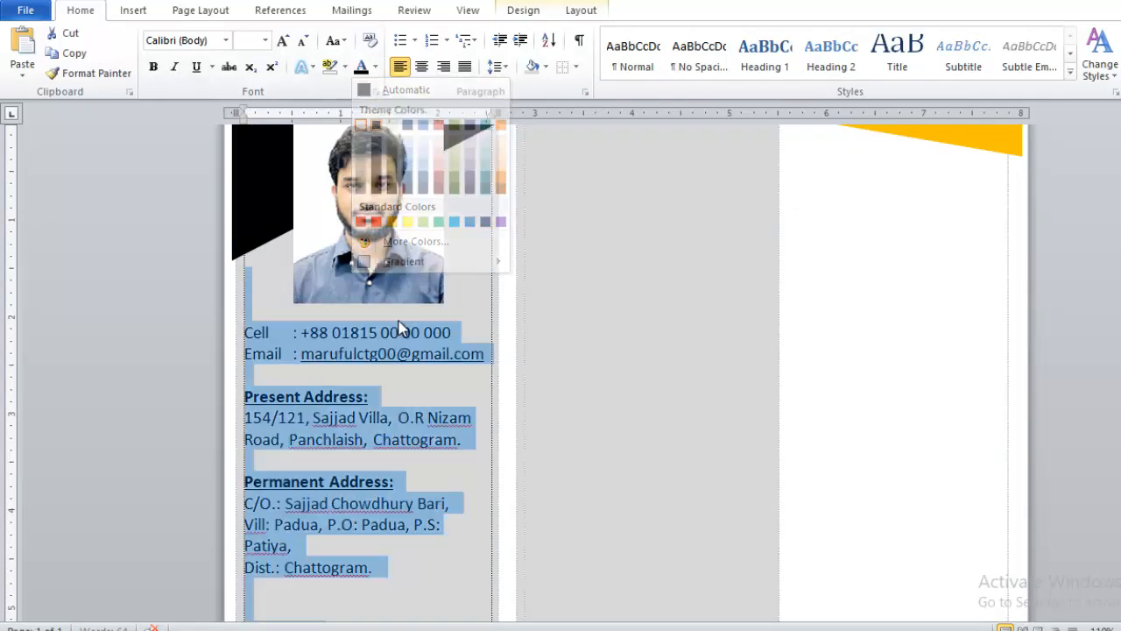
{"action": "left_click", "coordinate": [369, 358]}
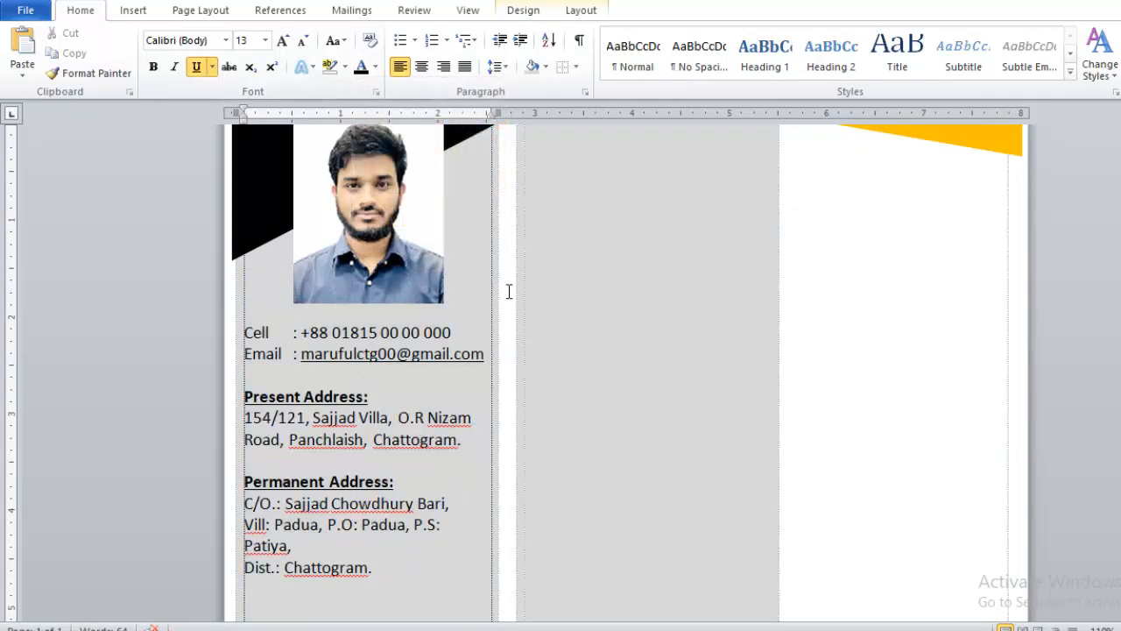
Step: Delete the surplus empty paragraphs whose gray shading runs over into the wider column beside the sidebar
{"action": "scroll", "coordinate": [663, 321], "scroll_direction": "up", "scroll_amount": 3}
{"action": "scroll", "coordinate": [724, 336], "scroll_direction": "down", "scroll_amount": 8}
{"action": "scroll", "coordinate": [690, 500], "scroll_direction": "down", "scroll_amount": 6}
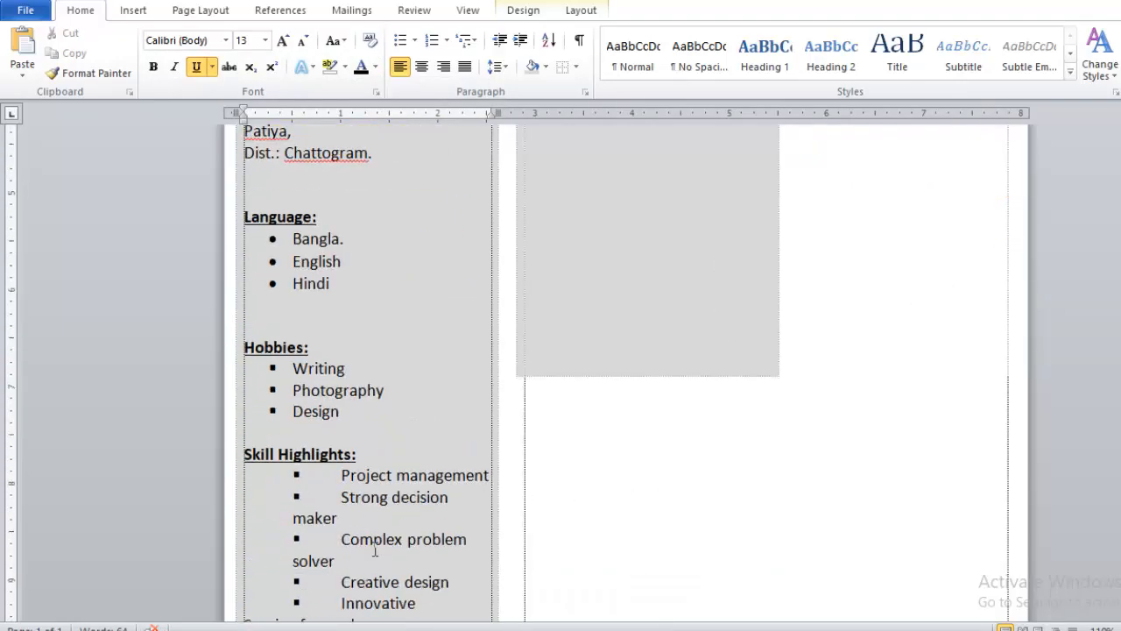
{"action": "scroll", "coordinate": [654, 295], "scroll_direction": "up", "scroll_amount": 3}
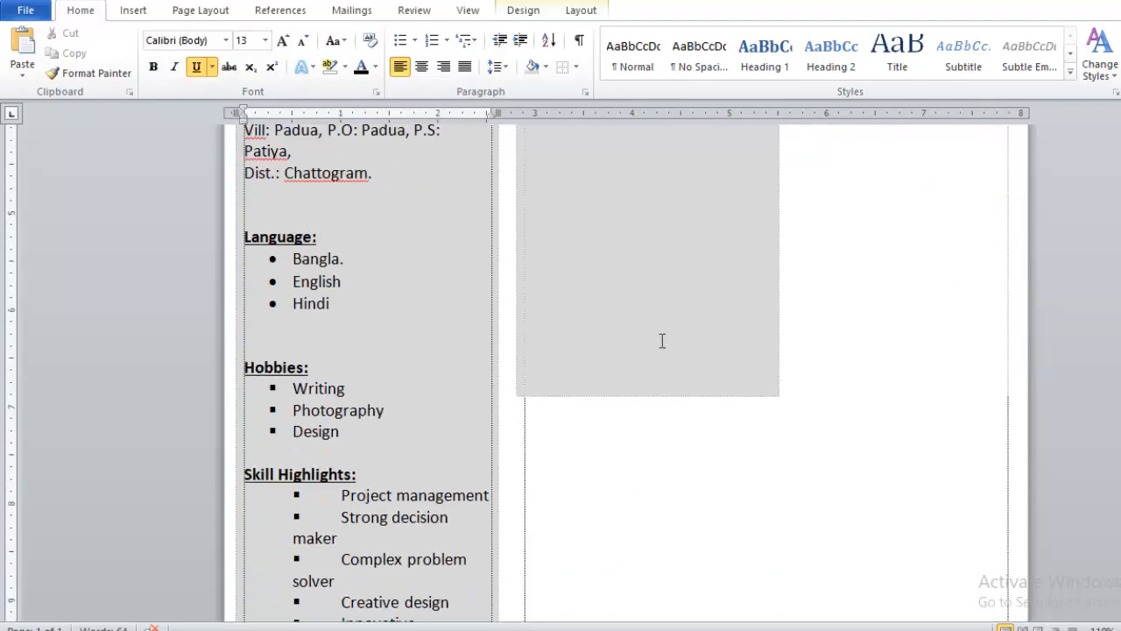
{"action": "left_click", "coordinate": [604, 372]}
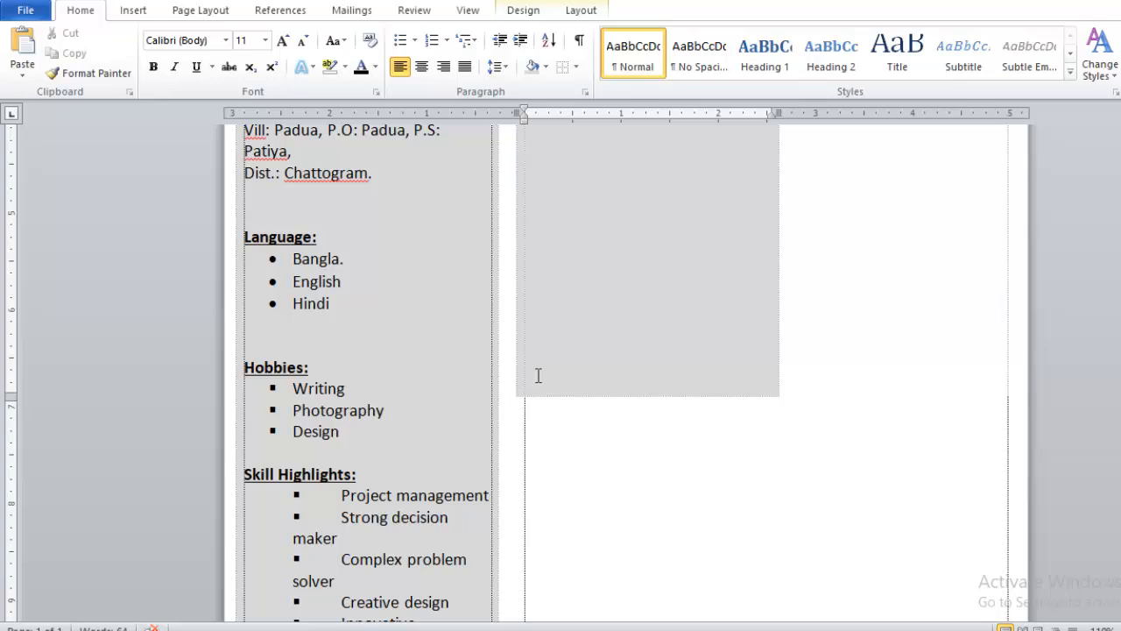
{"action": "key", "text": "BackSpace"}
{"action": "key", "text": "BackSpace"}
{"action": "key", "text": "BackSpace"}
{"action": "key", "text": "BackSpace"}
{"action": "key", "text": "BackSpace"}
{"action": "key", "text": "BackSpace"}
{"action": "key", "text": "BackSpace"}
{"action": "key", "text": "BackSpace"}
{"action": "key", "text": "BackSpace"}
{"action": "key", "text": "BackSpace"}
{"action": "key", "text": "BackSpace"}
{"action": "key", "text": "BackSpace"}
{"action": "key", "text": "BackSpace"}
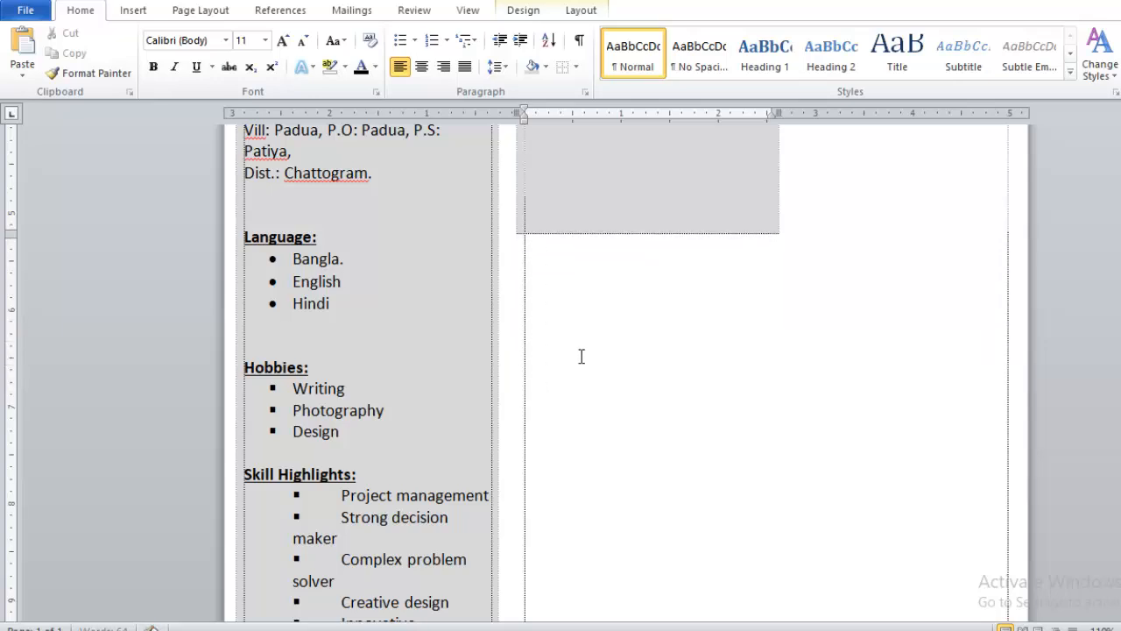
{"action": "key", "text": "BackSpace"}
{"action": "key", "text": "BackSpace"}
{"action": "key", "text": "BackSpace"}
{"action": "key", "text": "BackSpace"}
{"action": "key", "text": "BackSpace"}
{"action": "key", "text": "BackSpace"}
{"action": "key", "text": "BackSpace"}
{"action": "scroll", "coordinate": [581, 353], "scroll_direction": "up", "scroll_amount": 4}
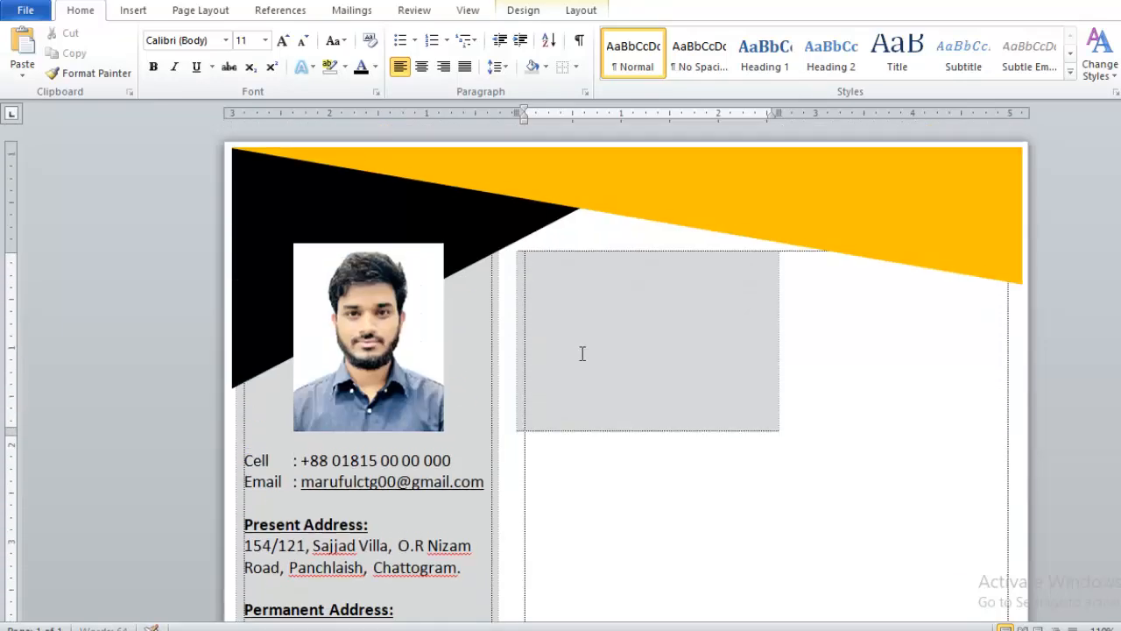
{"action": "key", "text": "BackSpace"}
{"action": "key", "text": "BackSpace"}
{"action": "key", "text": "BackSpace"}
{"action": "key", "text": "BackSpace"}
{"action": "key", "text": "BackSpace"}
{"action": "key", "text": "BackSpace"}
{"action": "key", "text": "BackSpace"}
{"action": "key", "text": "BackSpace"}
Step: Join the Dist. line of the Permanent Address onto the end of the line above it
{"action": "scroll", "coordinate": [601, 378], "scroll_direction": "down", "scroll_amount": 10}
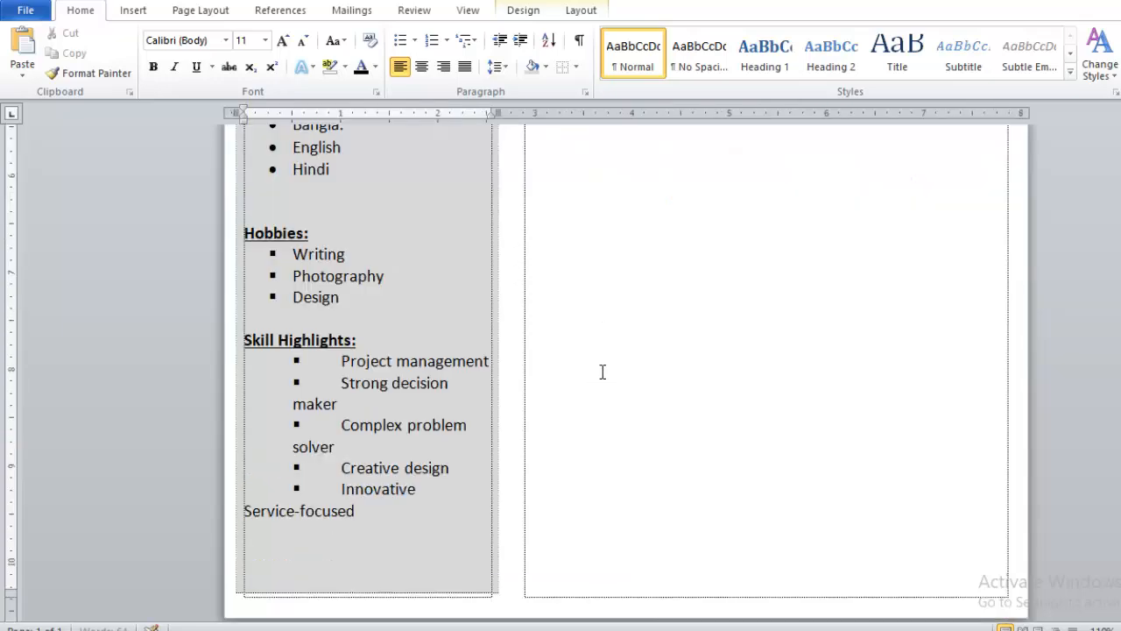
{"action": "scroll", "coordinate": [446, 453], "scroll_direction": "down", "scroll_amount": 1}
{"action": "scroll", "coordinate": [370, 446], "scroll_direction": "up", "scroll_amount": 8}
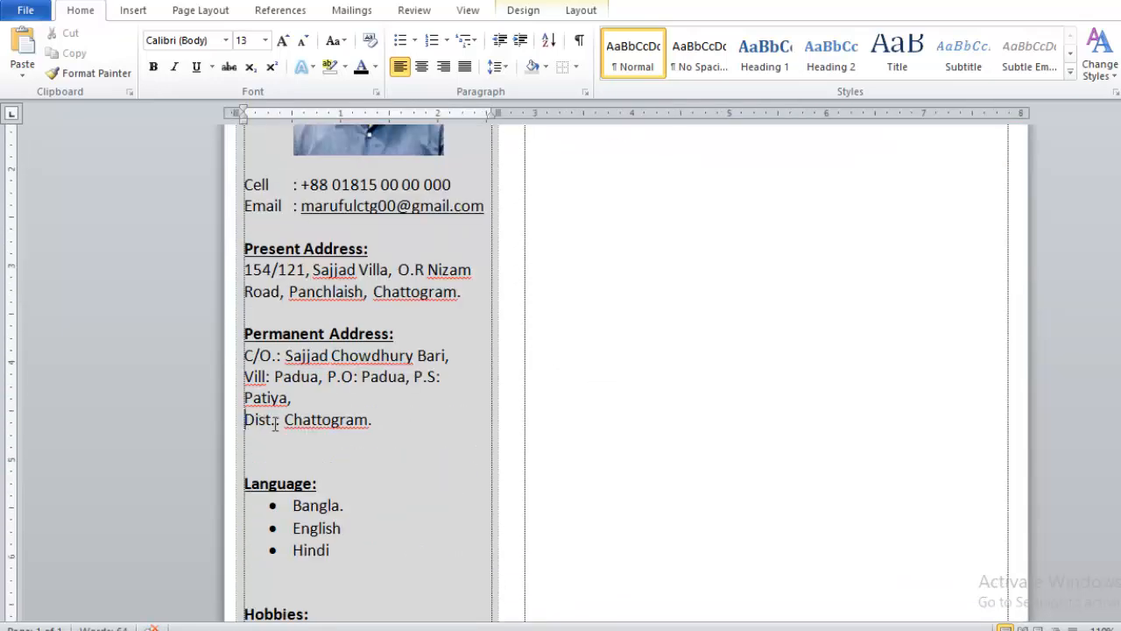
{"action": "left_click", "coordinate": [277, 424]}
Step: Increase the font size of the empty line above the Cell line to add space below the photo
{"action": "scroll", "coordinate": [355, 359], "scroll_direction": "up", "scroll_amount": 2}
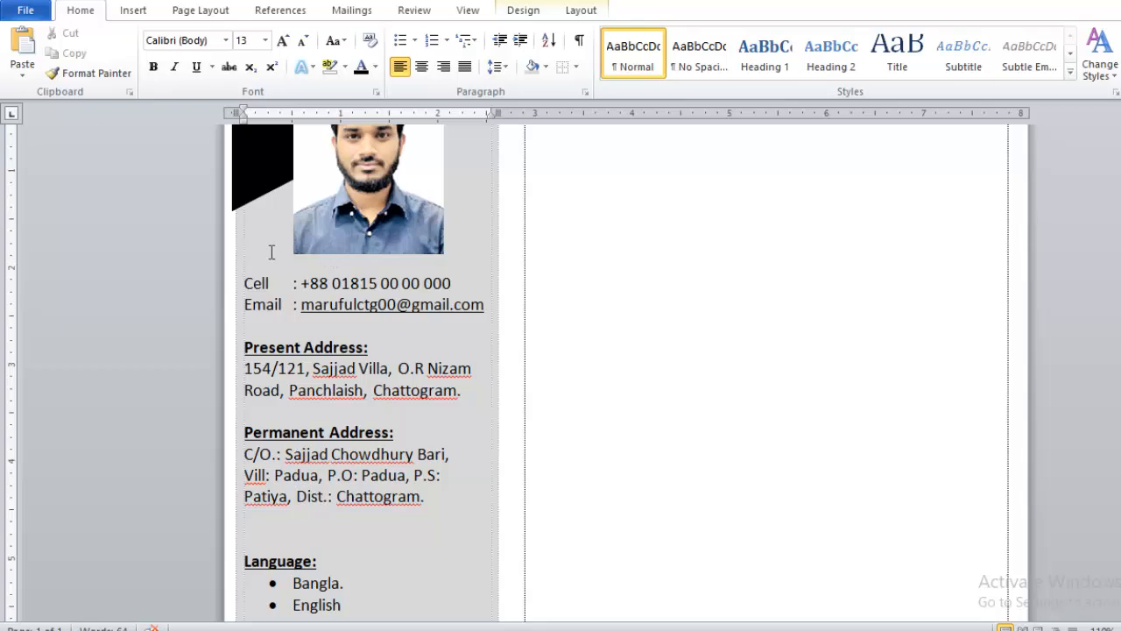
{"action": "key", "text": "ctrl+bracketright"}
{"action": "key", "text": "ctrl+bracketright"}
{"action": "key", "text": "ctrl+bracketright"}
{"action": "key", "text": "ctrl+bracketright"}
{"action": "key", "text": "ctrl+bracketright"}
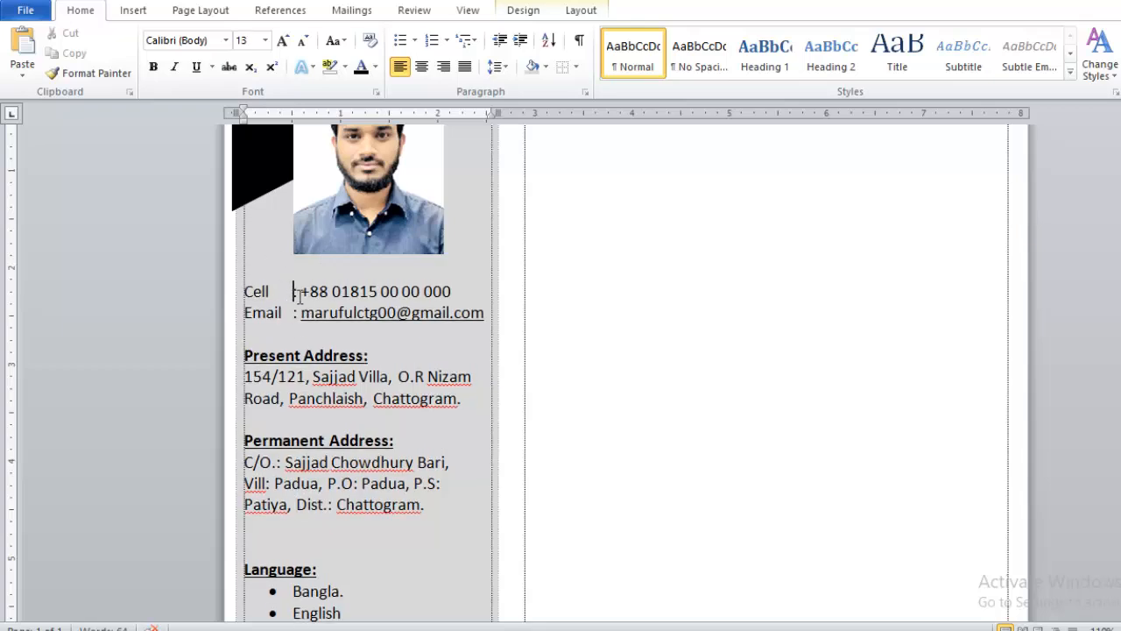
Step: Remove and reinsert the tabs before the colons on the Cell and Email lines
{"action": "key", "text": "BackSpace"}
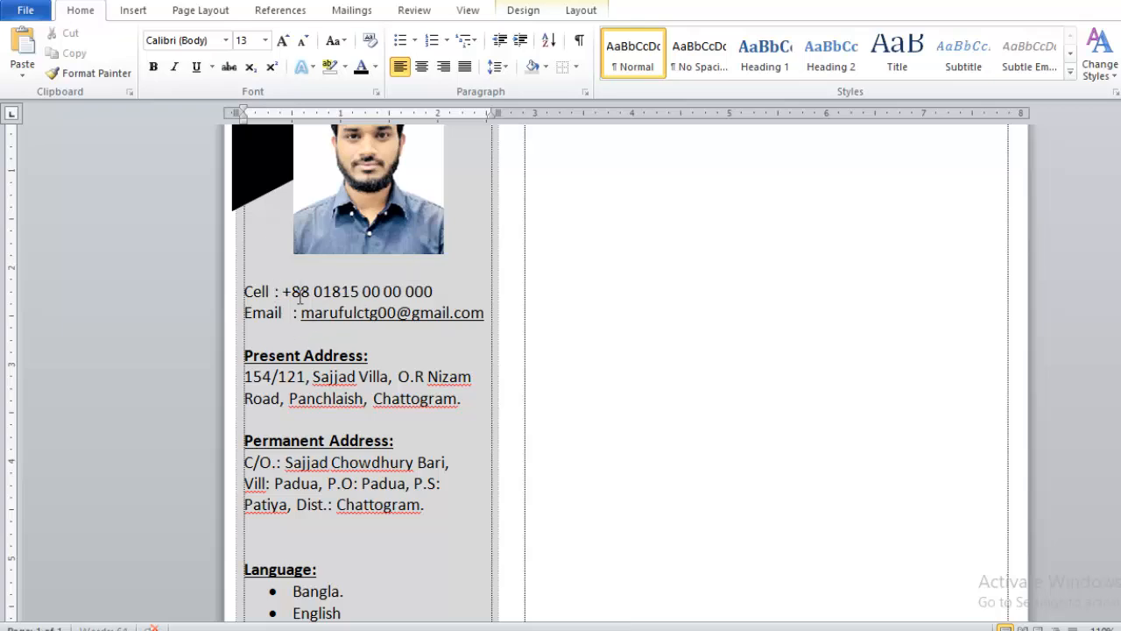
{"action": "key", "text": "Tab"}
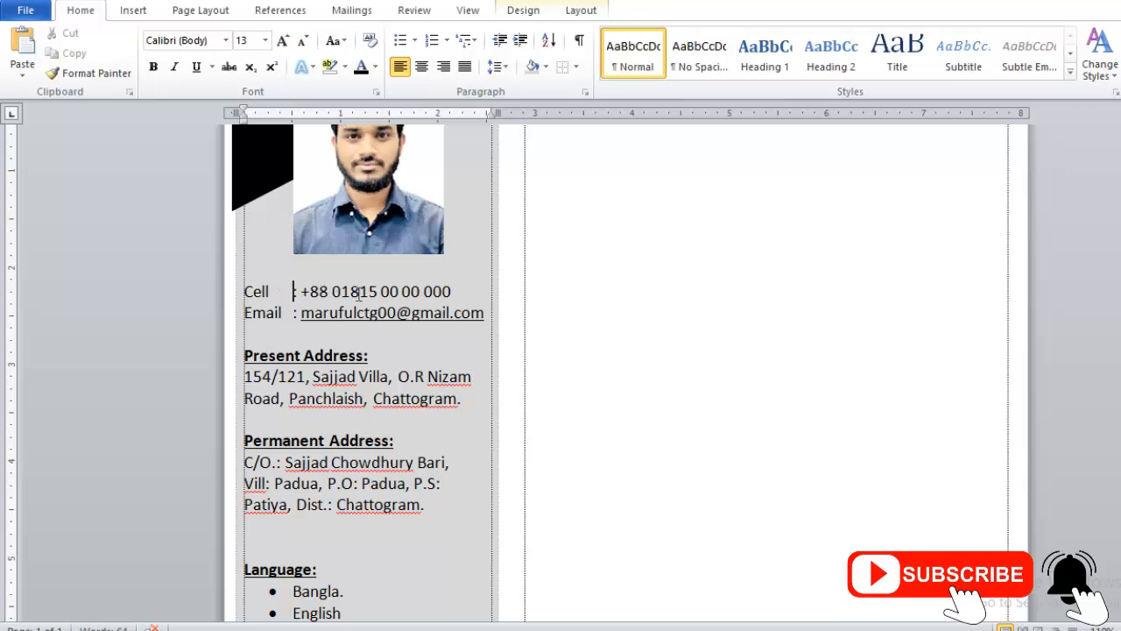
{"action": "key", "text": "BackSpace"}
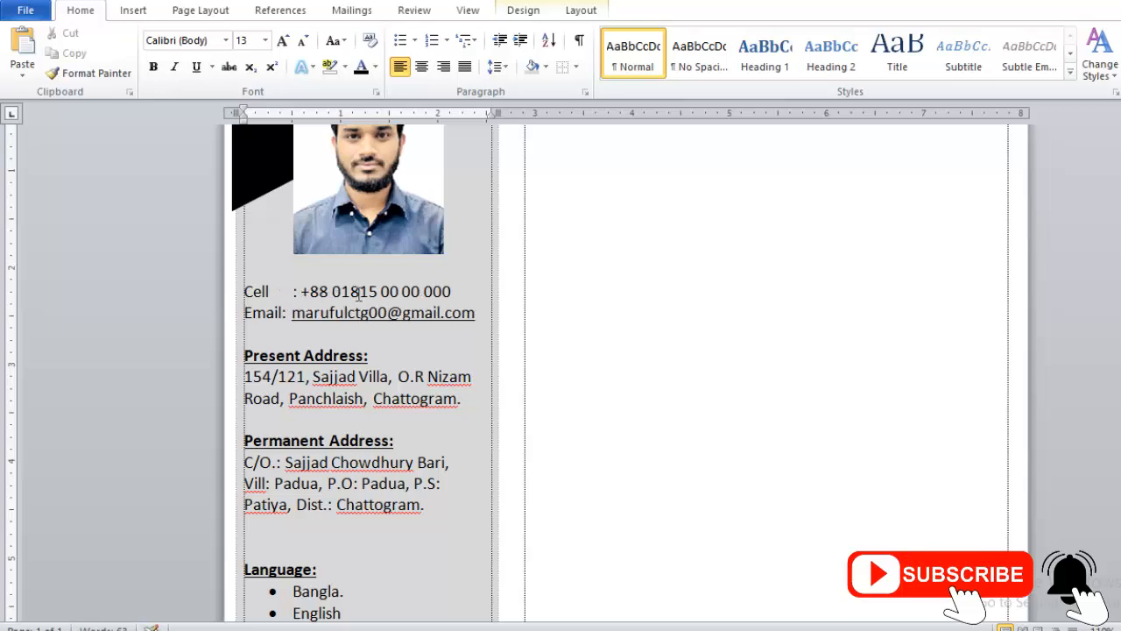
{"action": "key", "text": "BackSpace"}
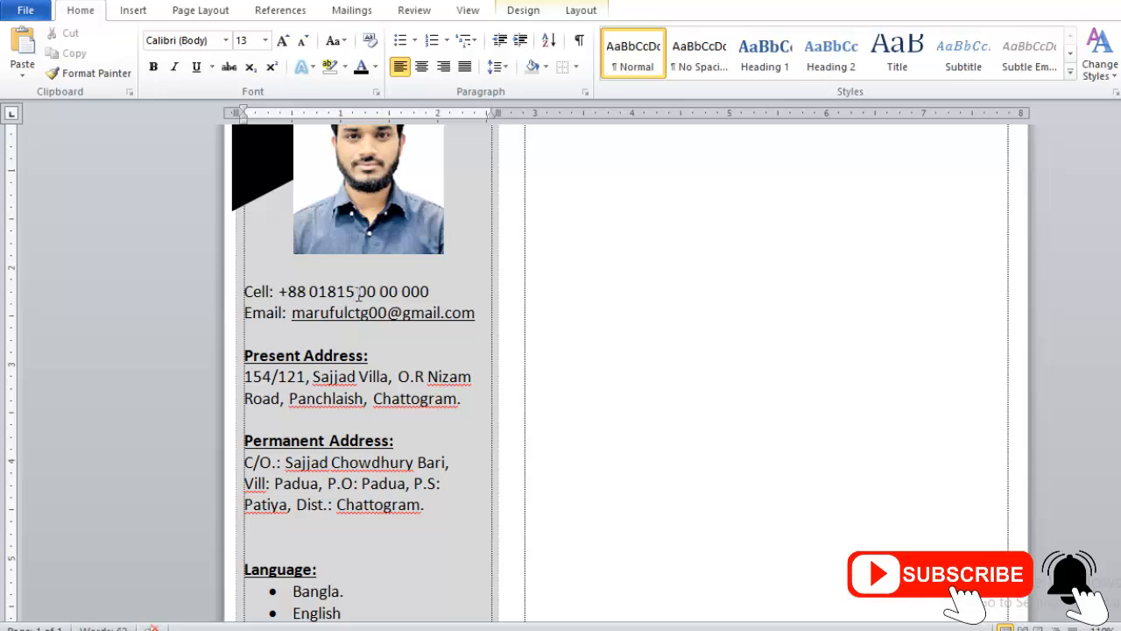
{"action": "key", "text": "Tab"}
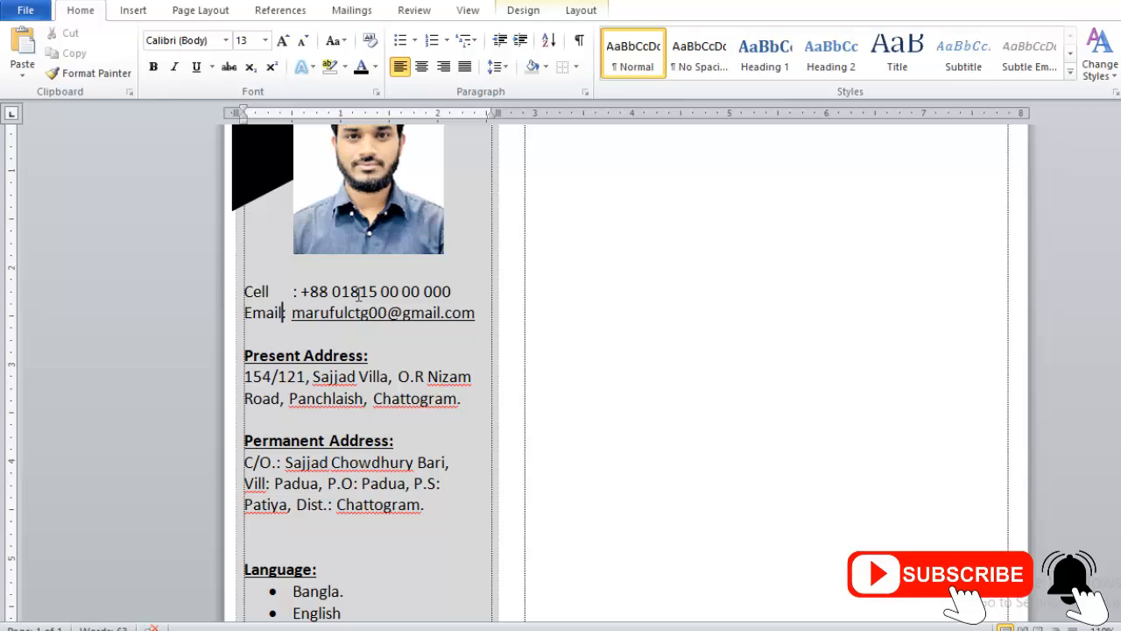
{"action": "key", "text": "Tab"}
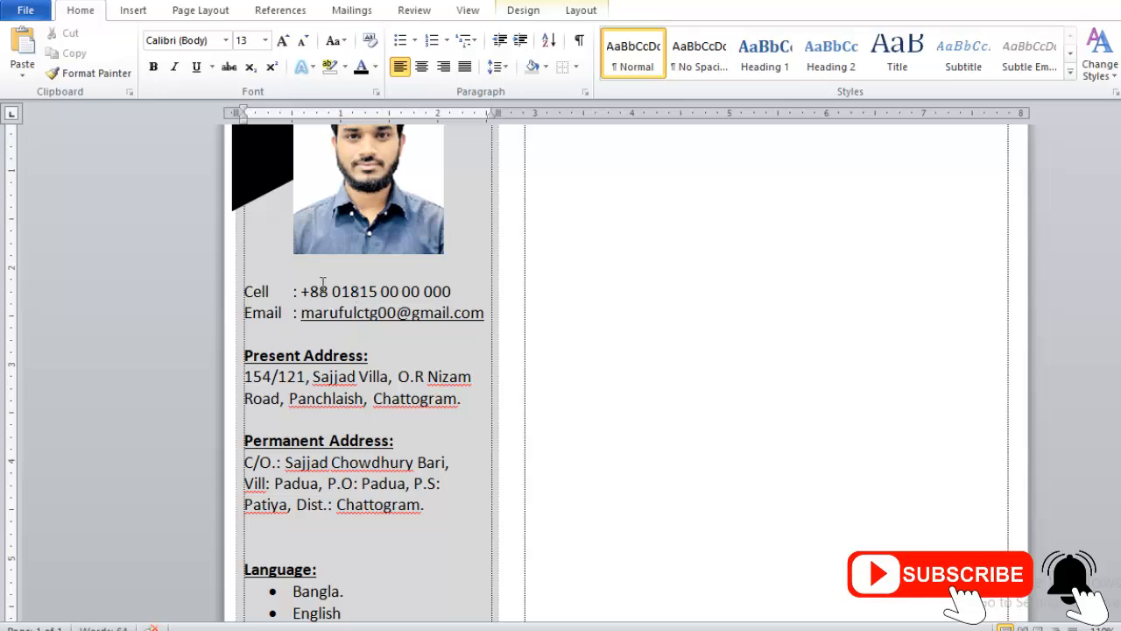
{"action": "scroll", "coordinate": [323, 285], "scroll_direction": "down", "scroll_amount": 1}
{"action": "left_click_drag", "start_coordinate": [395, 306], "coordinate": [254, 316]}
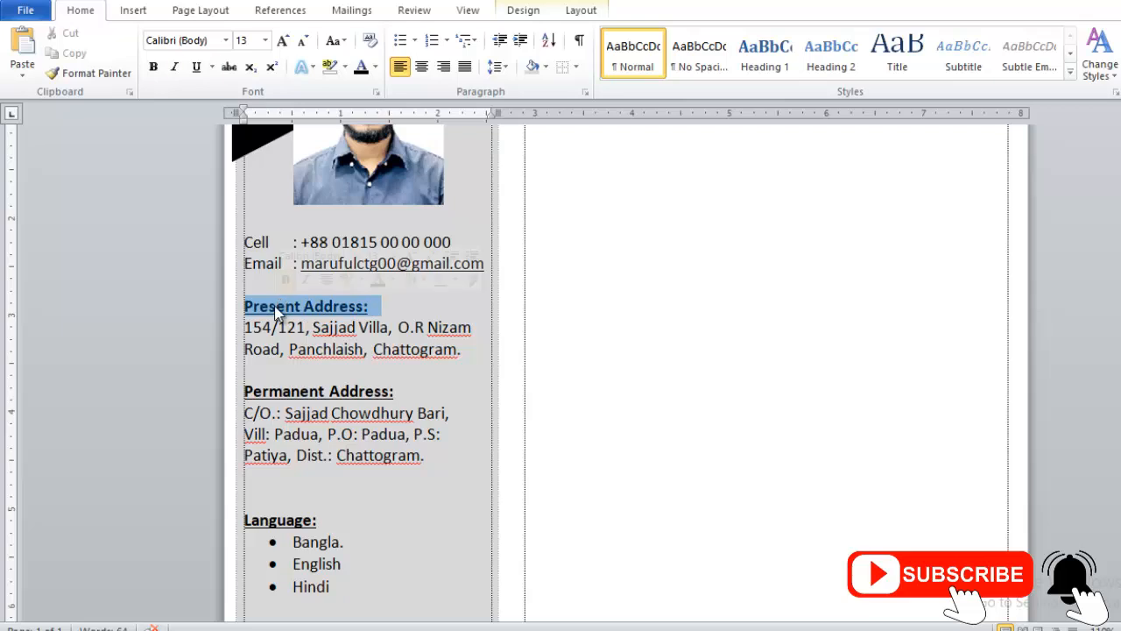
{"action": "left_click", "coordinate": [175, 67]}
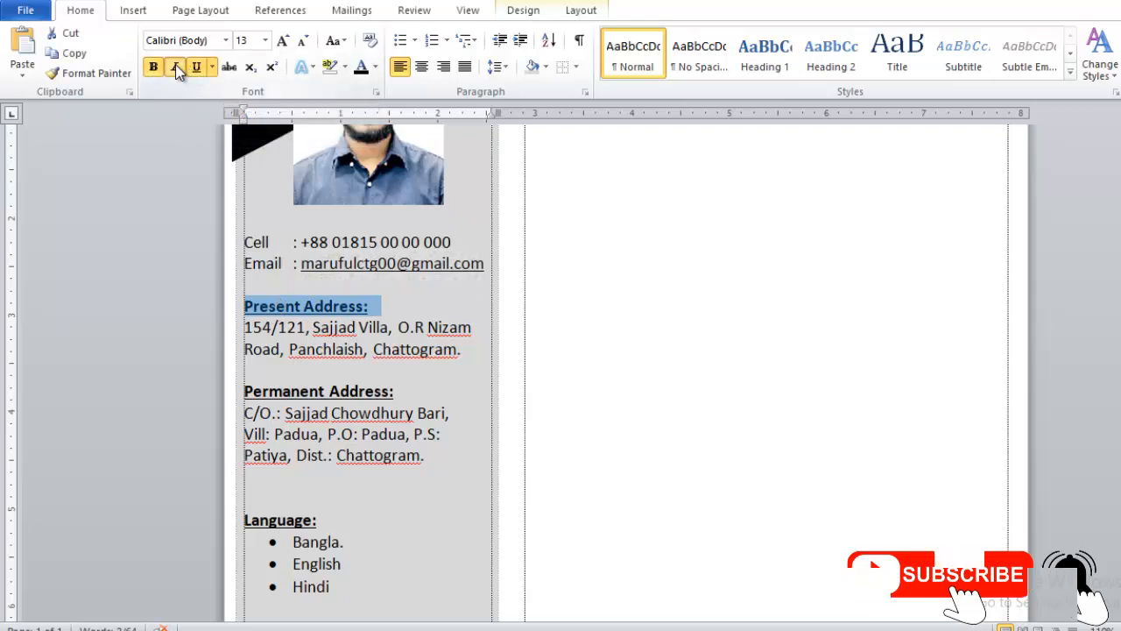
{"action": "left_click", "coordinate": [380, 324]}
Step: Remove the deeply indented bullet from Project management under Skill Highlights and apply the square library bullet to that line
{"action": "scroll", "coordinate": [324, 306], "scroll_direction": "down", "scroll_amount": 7}
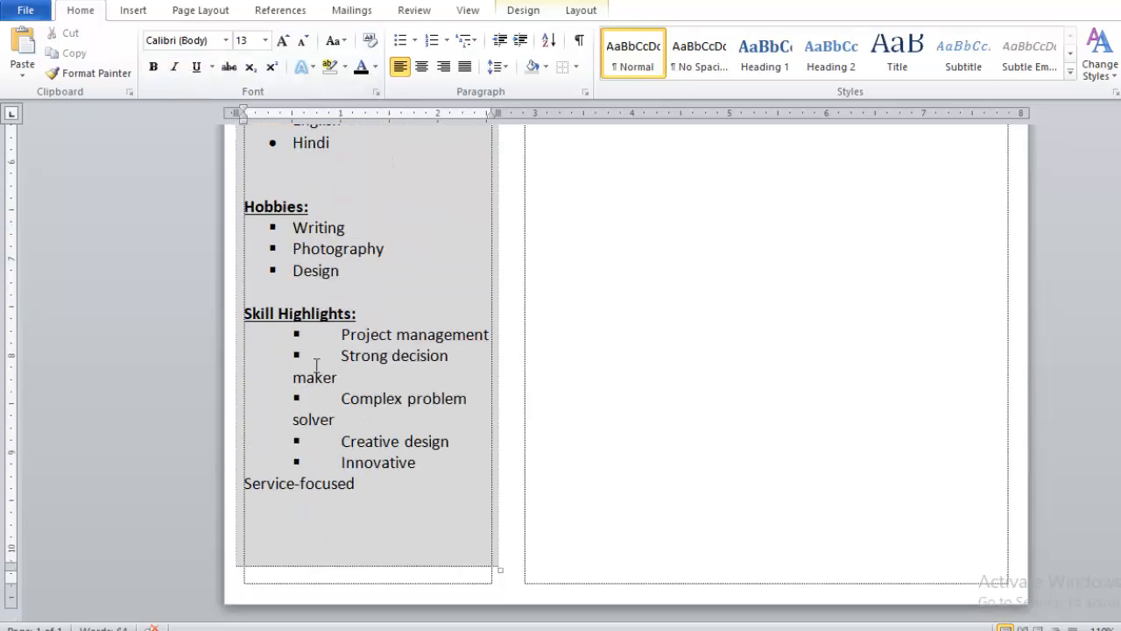
{"action": "scroll", "coordinate": [336, 377], "scroll_direction": "up", "scroll_amount": 1}
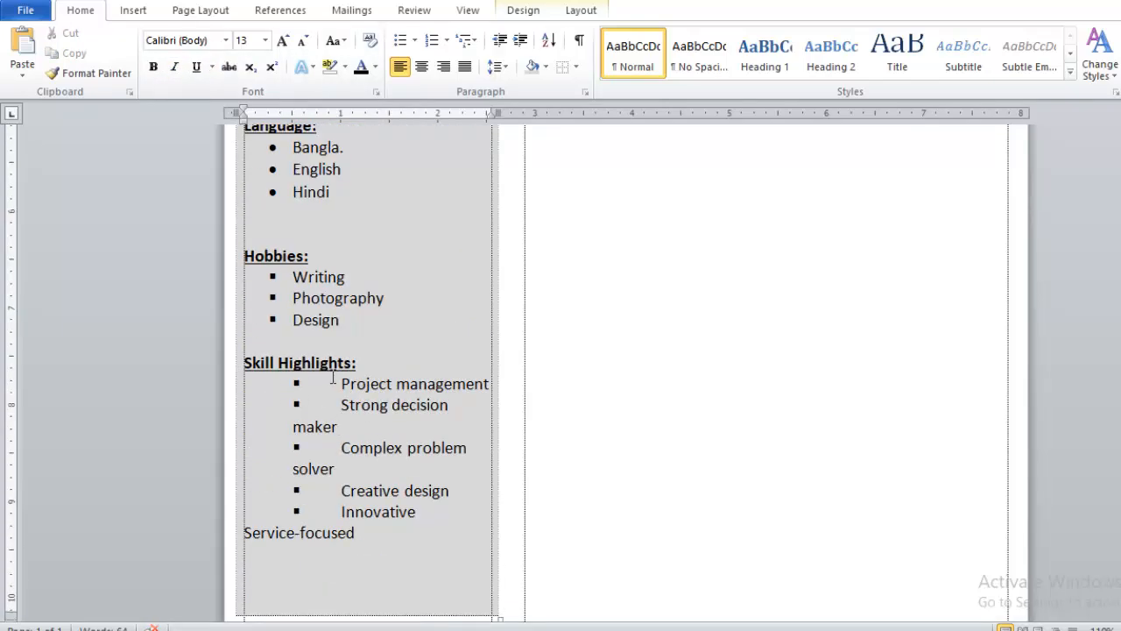
{"action": "left_click", "coordinate": [341, 384]}
{"action": "key", "text": "BackSpace"}
{"action": "key", "text": "BackSpace"}
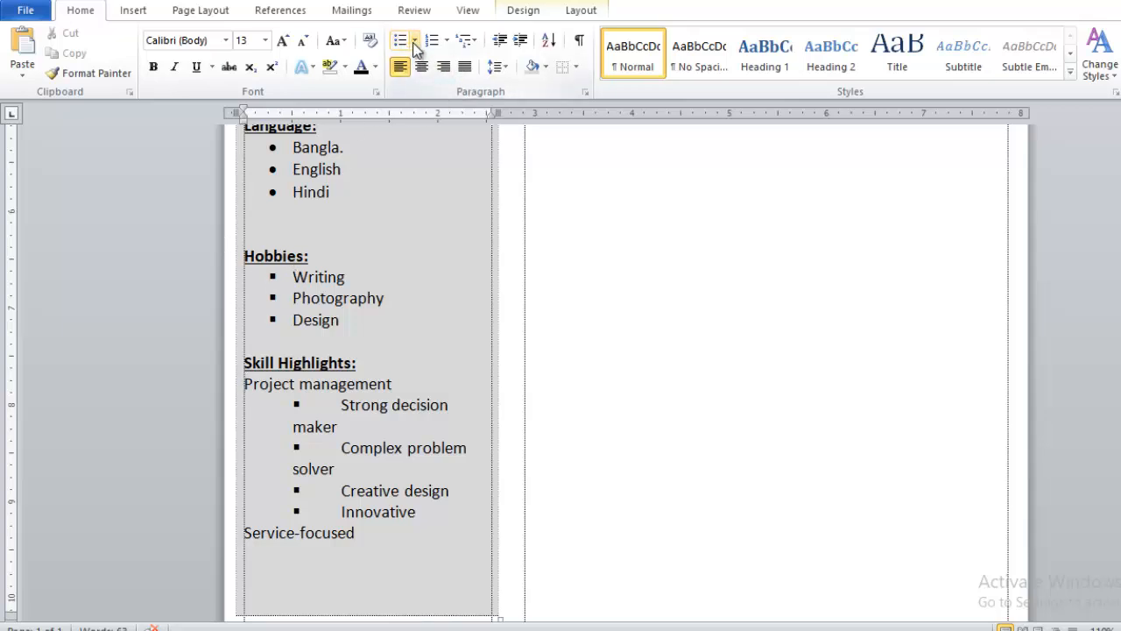
{"action": "left_click", "coordinate": [414, 42]}
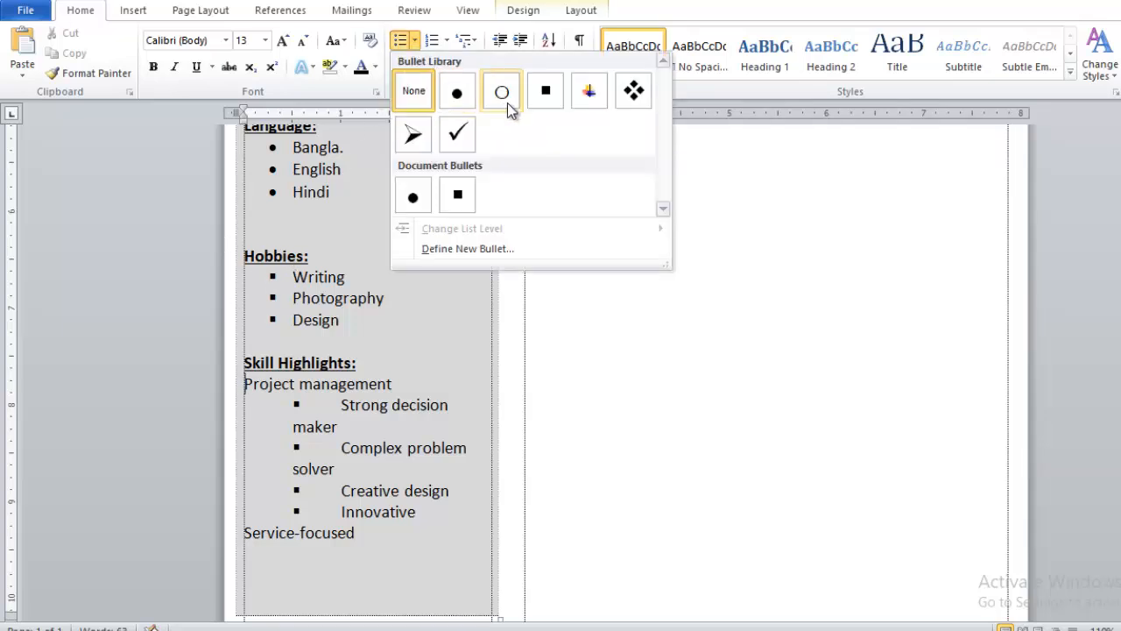
{"action": "left_click", "coordinate": [546, 93]}
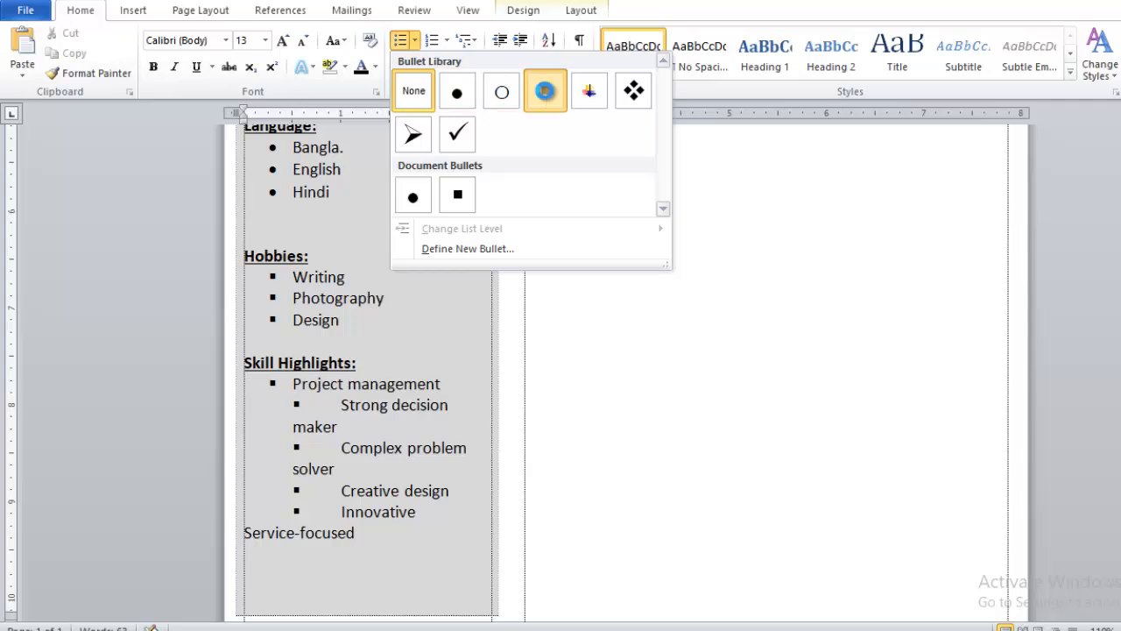
Step: Replace the deeply indented bullets on Strong decision maker and Complex problem solver with square bullets aligned to Project management
{"action": "left_click", "coordinate": [341, 404]}
{"action": "key", "text": "BackSpace"}
{"action": "key", "text": "BackSpace"}
{"action": "key", "text": "BackSpace"}
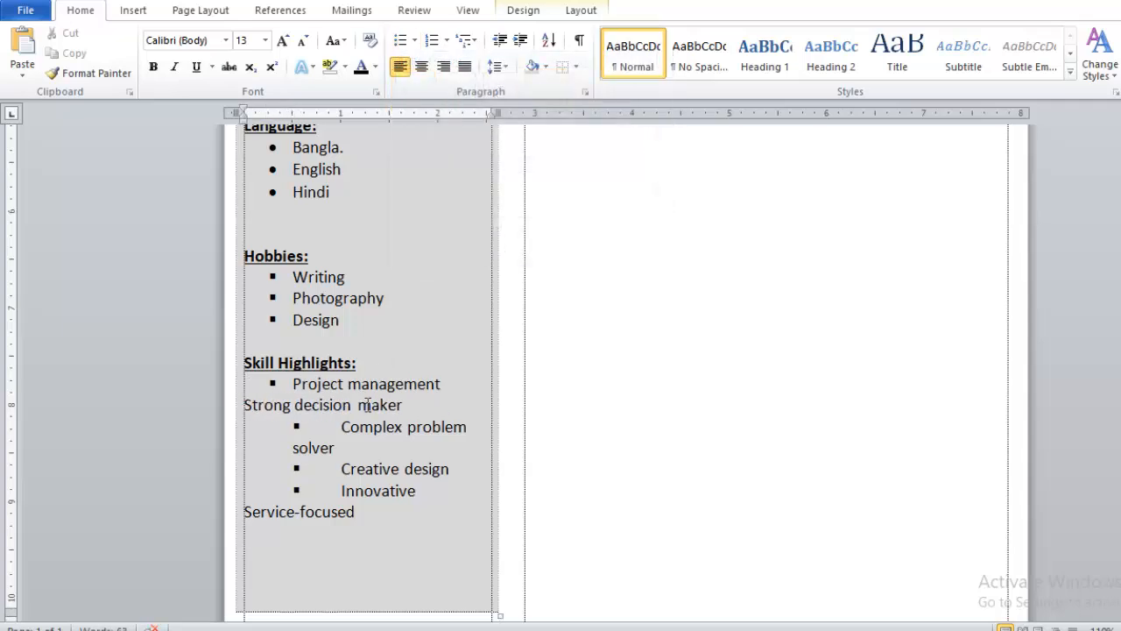
{"action": "key", "text": "ctrl+z"}
{"action": "key", "text": "ctrl+z"}
{"action": "left_click", "coordinate": [341, 426]}
Step: Turn the Creative design and Innovative lines into square-bulleted items aligned with the skills above them
{"action": "key", "text": "BackSpace"}
{"action": "key", "text": "BackSpace"}
{"action": "key", "text": "ctrl+z"}
{"action": "key", "text": "ctrl+z"}
{"action": "left_click", "coordinate": [342, 447]}
{"action": "key", "text": "BackSpace"}
{"action": "key", "text": "BackSpace"}
{"action": "key", "text": "BackSpace"}
{"action": "key", "text": "BackSpace"}
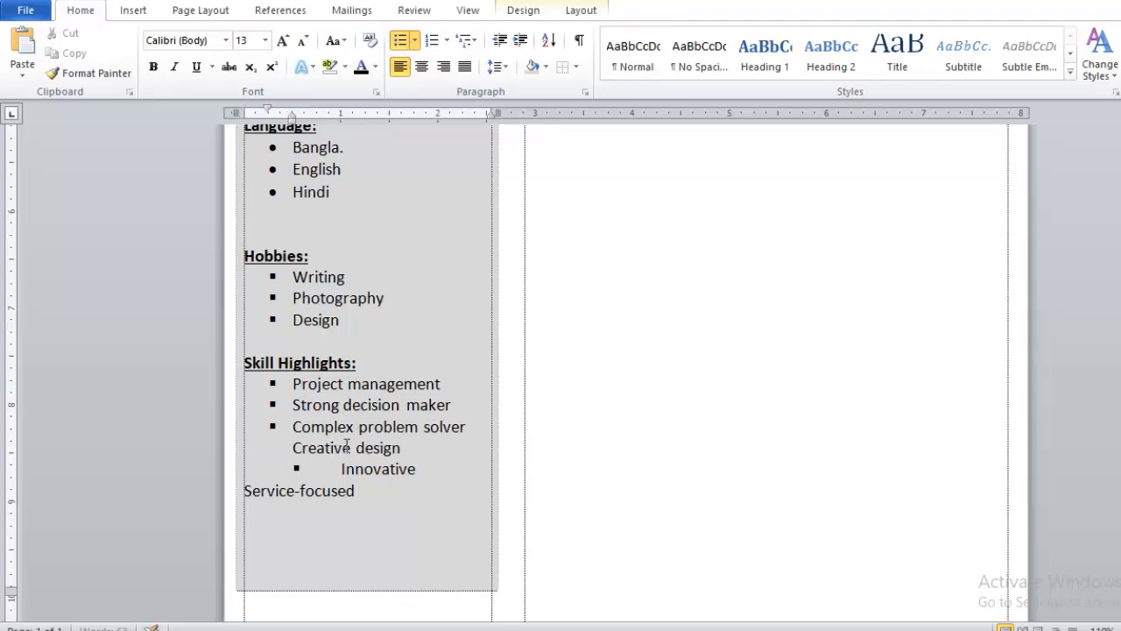
{"action": "left_click", "coordinate": [341, 472]}
{"action": "key", "text": "BackSpace"}
{"action": "key", "text": "BackSpace"}
{"action": "key", "text": "BackSpace"}
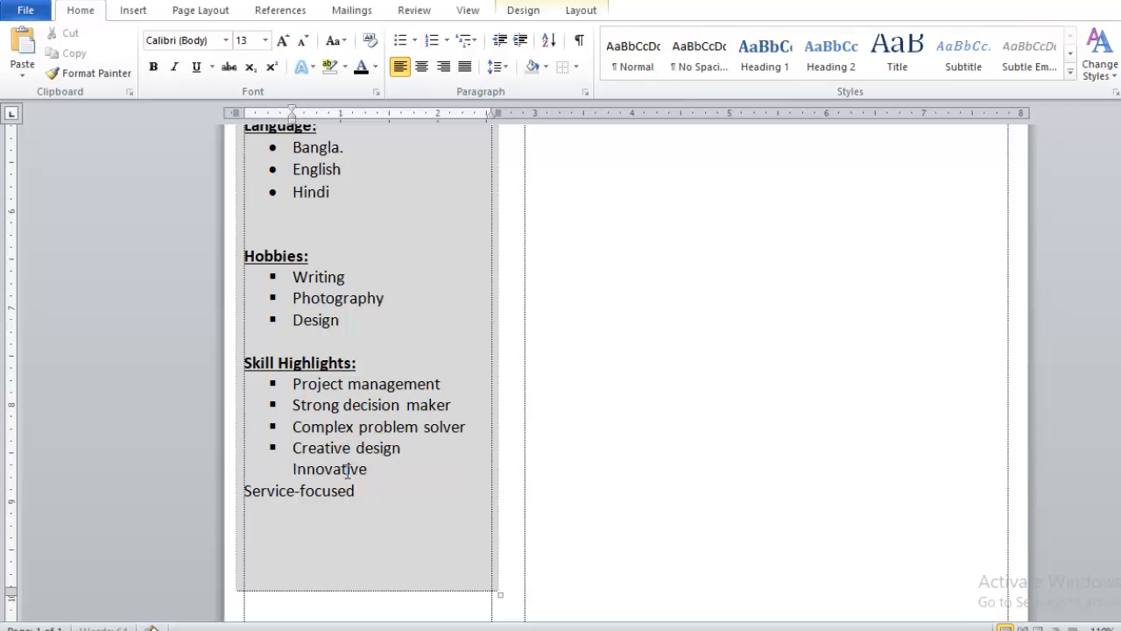
{"action": "key", "text": "Return"}
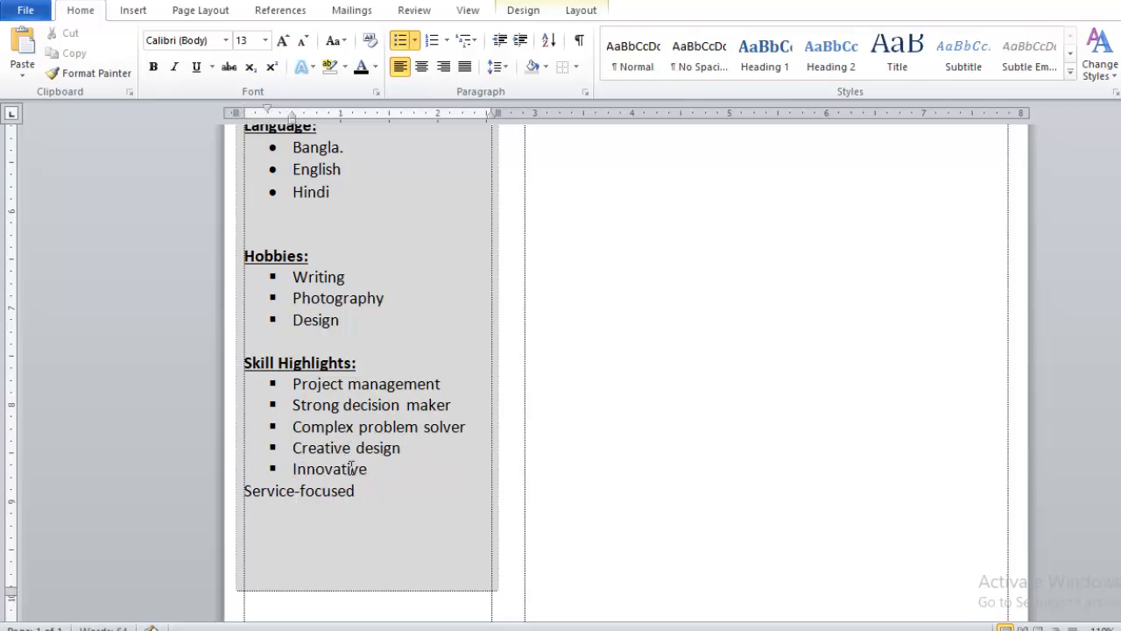
Step: Make Service-focused the last square-bulleted item of the Skill Highlights list
{"action": "left_click", "coordinate": [246, 491]}
{"action": "key", "text": "BackSpace"}
{"action": "key", "text": "Return"}
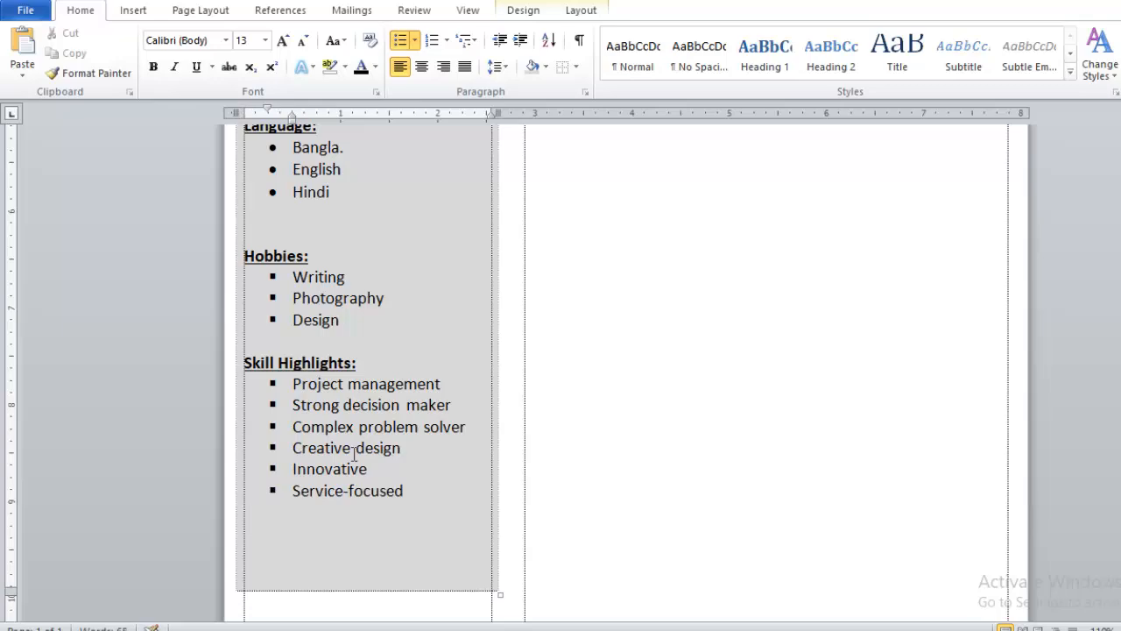
Step: Add another empty line between the photo and the Cell line in the sidebar
{"action": "scroll", "coordinate": [361, 441], "scroll_direction": "down", "scroll_amount": 1}
{"action": "scroll", "coordinate": [351, 431], "scroll_direction": "up", "scroll_amount": 10}
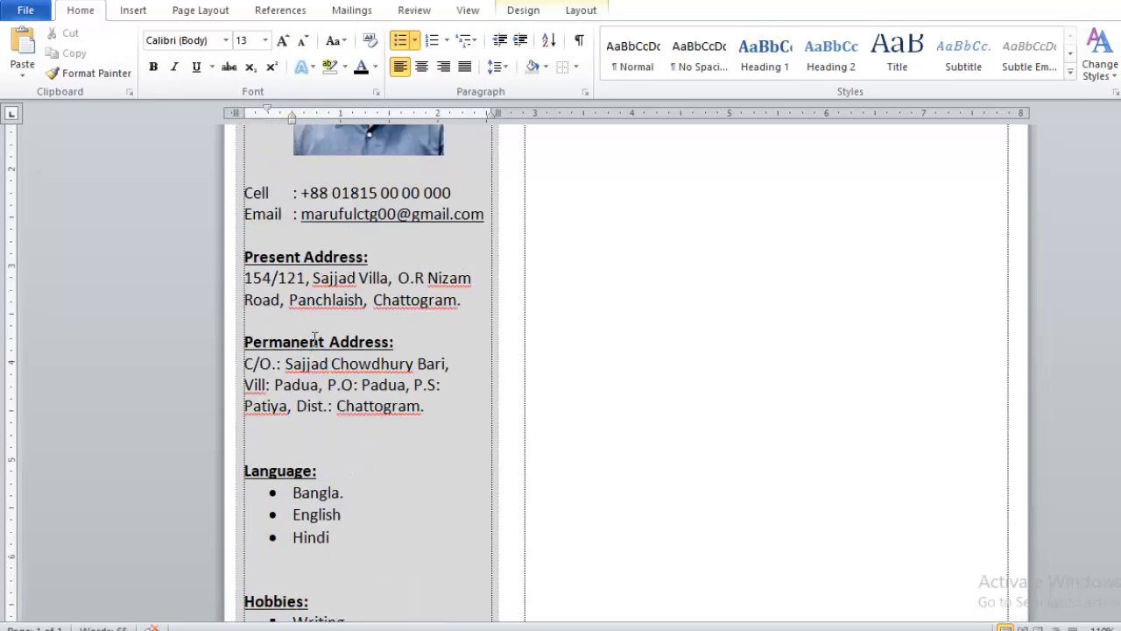
{"action": "left_click", "coordinate": [260, 264]}
{"action": "key", "text": "Return"}
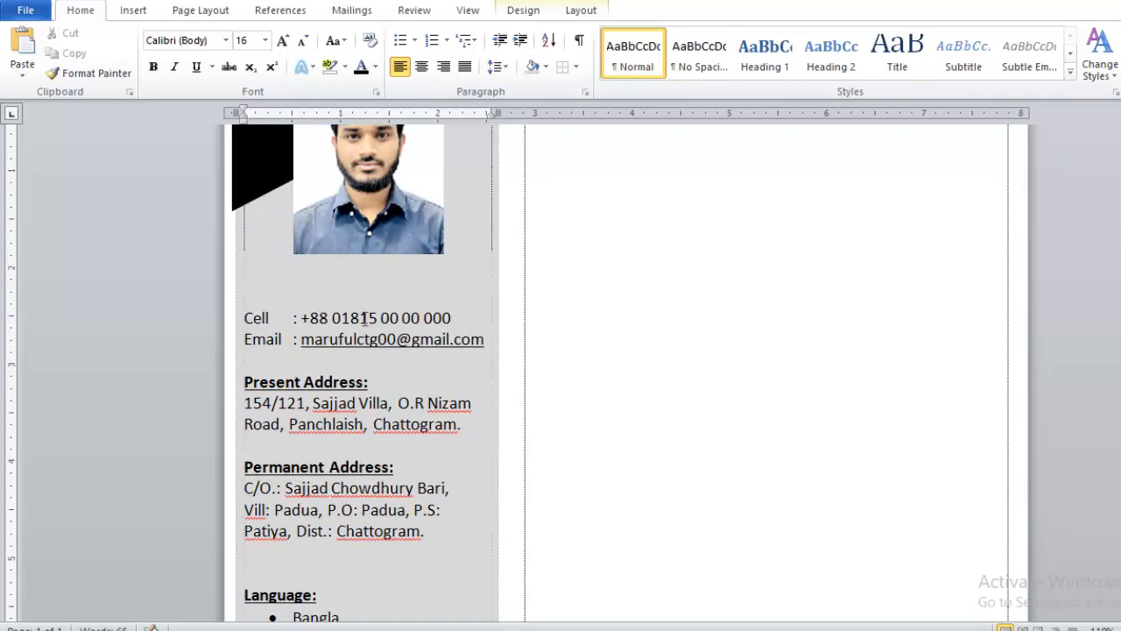
Step: Increase the font size of the empty line between the Hobbies list and the Skill Highlights heading to widen the gap
{"action": "scroll", "coordinate": [440, 354], "scroll_direction": "down", "scroll_amount": 10}
{"action": "left_click", "coordinate": [290, 327]}
{"action": "key", "text": "ctrl+]"}
{"action": "key", "text": "ctrl+]"}
{"action": "key", "text": "ctrl+]"}
{"action": "key", "text": "ctrl+]"}
{"action": "key", "text": "ctrl+]"}
{"action": "key", "text": "ctrl+]"}
{"action": "key", "text": "ctrl+]"}
{"action": "key", "text": "ctrl+]"}
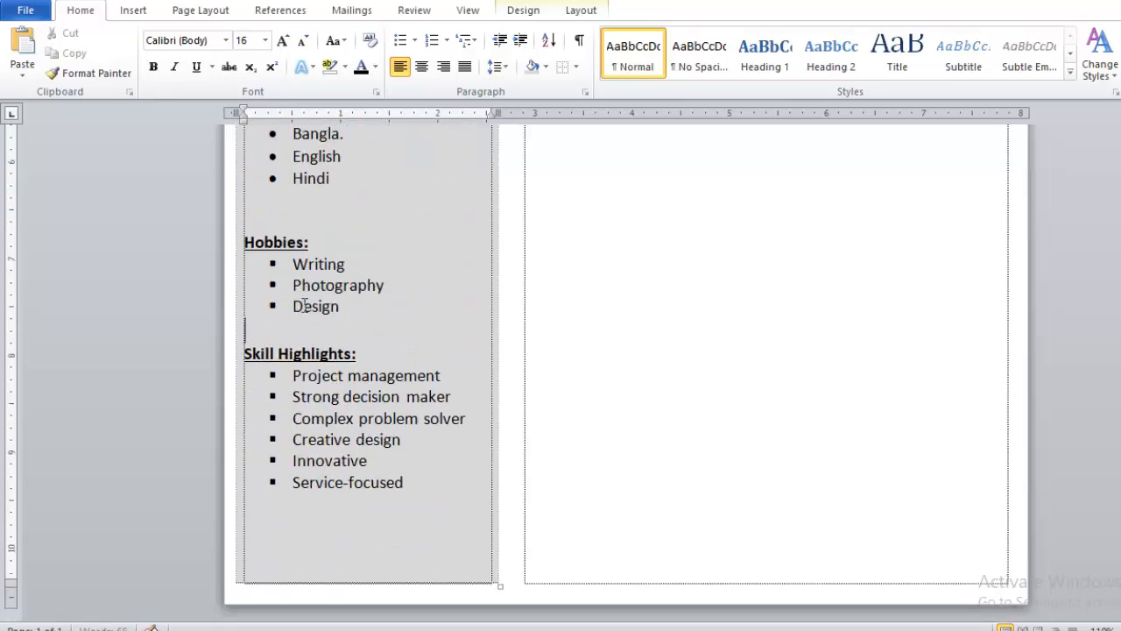
Step: Delete the surplus empty line below Service-focused at the end of the sidebar
{"action": "left_click", "coordinate": [372, 551]}
{"action": "key", "text": "BackSpace"}
{"action": "scroll", "coordinate": [375, 589], "scroll_direction": "up", "scroll_amount": 1}
{"action": "scroll", "coordinate": [355, 514], "scroll_direction": "down", "scroll_amount": 1}
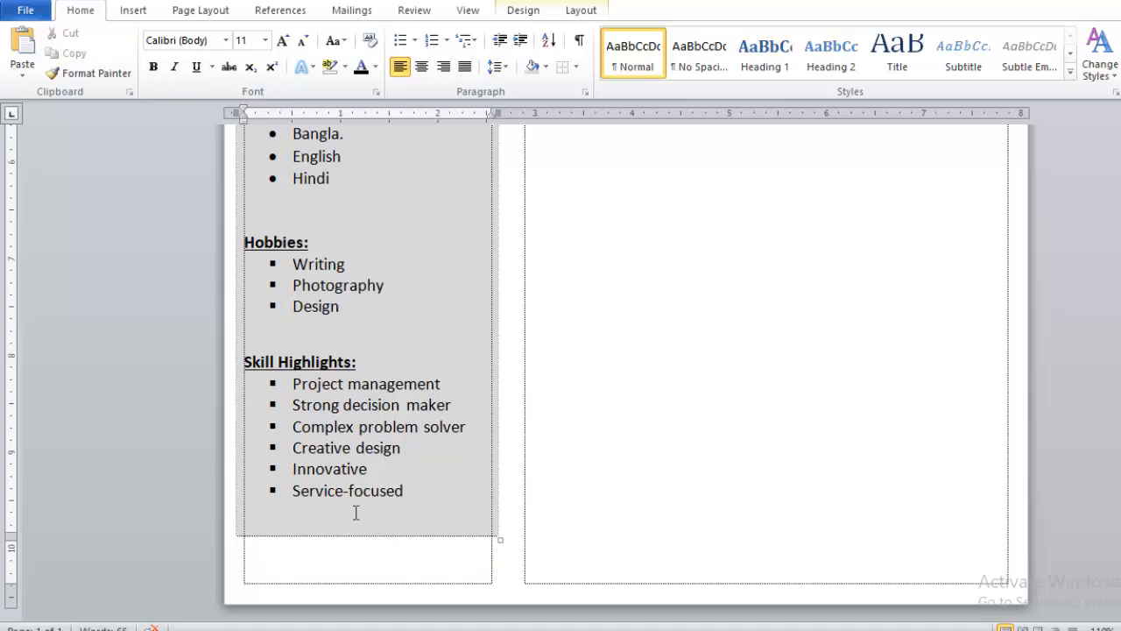
Step: Set the line spacing of the Permanent Address and Present Address blocks to 1.15
{"action": "scroll", "coordinate": [400, 500], "scroll_direction": "up", "scroll_amount": 9}
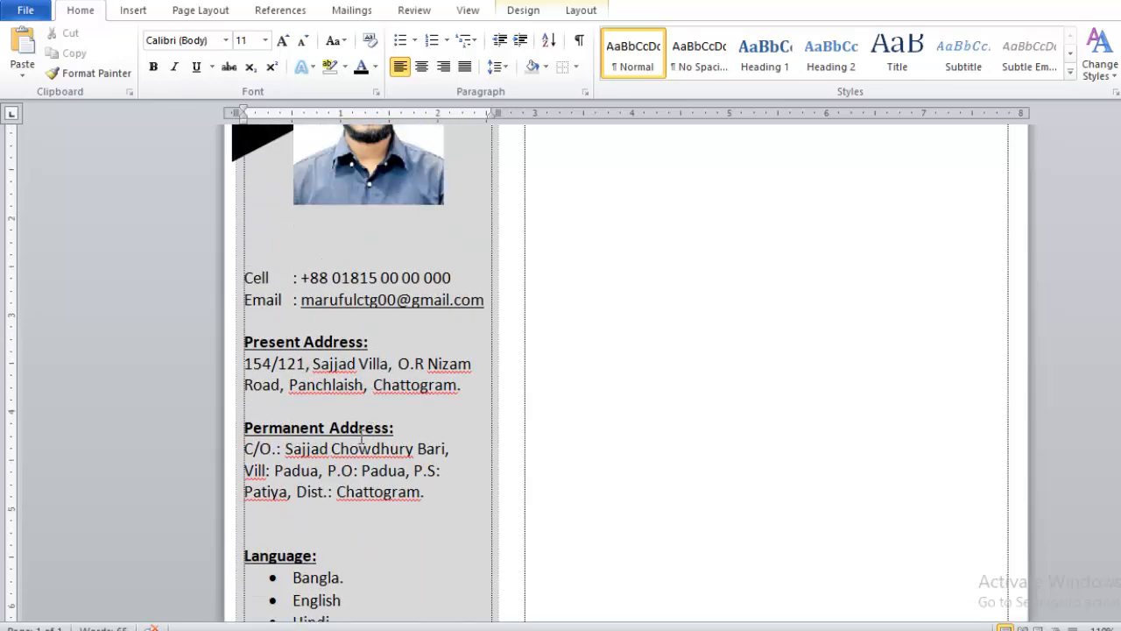
{"action": "left_click_drag", "start_coordinate": [424, 493], "coordinate": [233, 429]}
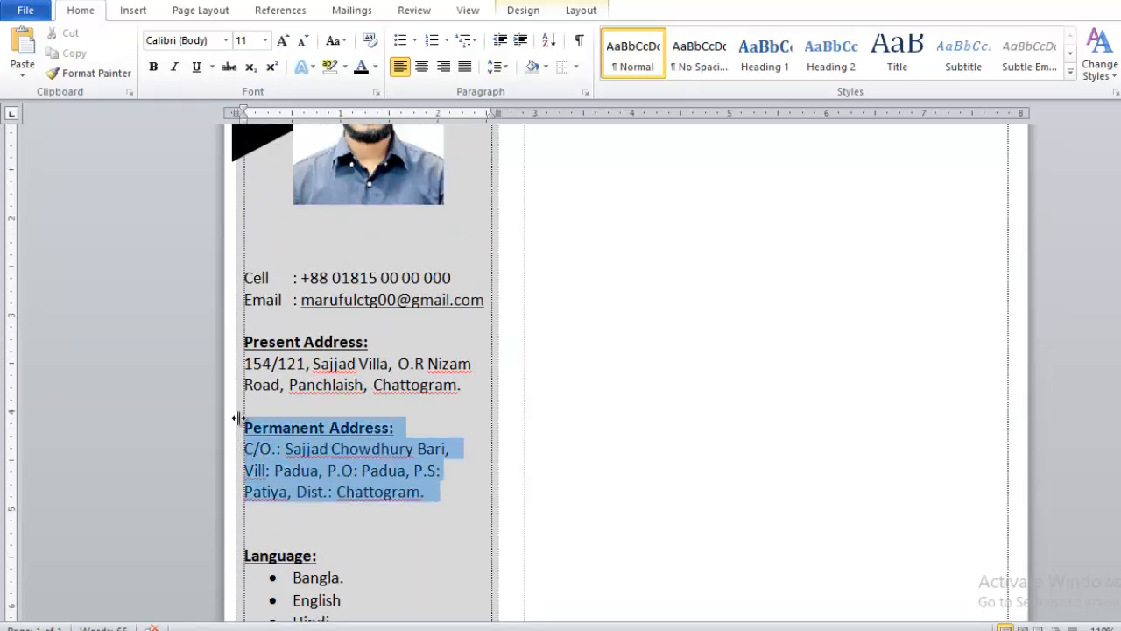
{"action": "left_click", "coordinate": [495, 67]}
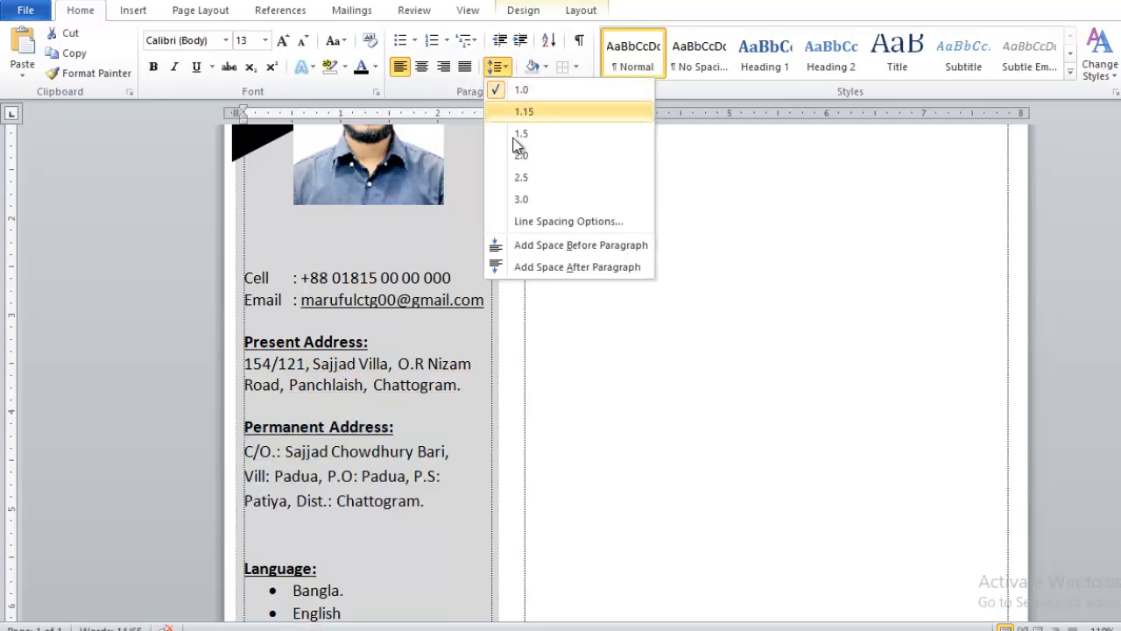
{"action": "left_click", "coordinate": [523, 112]}
{"action": "left_click_drag", "start_coordinate": [468, 390], "coordinate": [245, 343]}
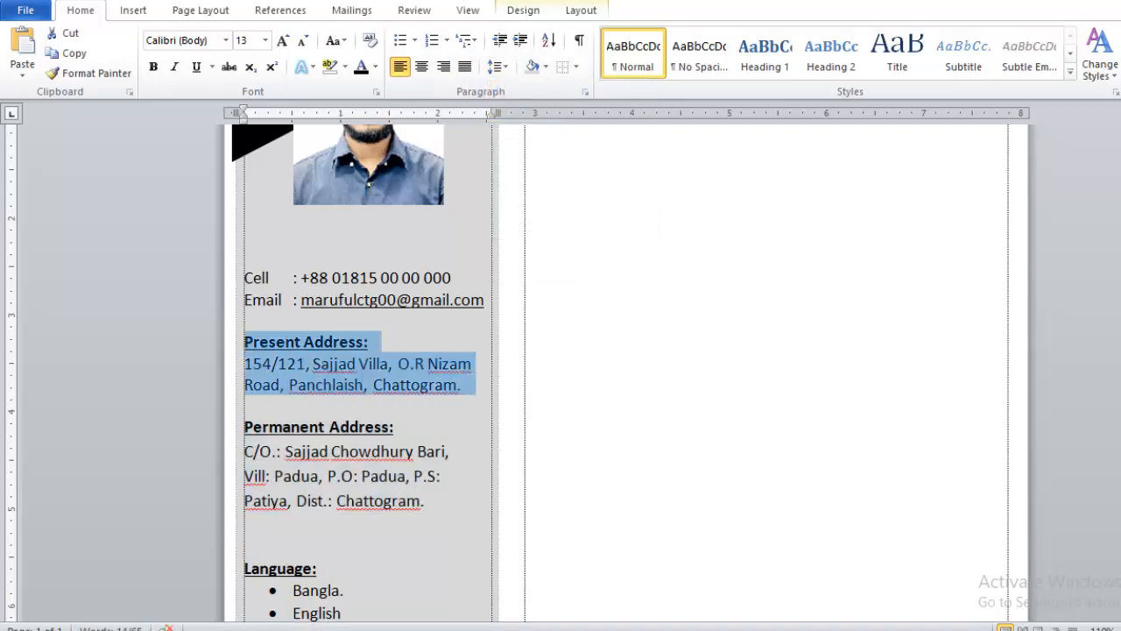
{"action": "left_click", "coordinate": [495, 67]}
{"action": "left_click", "coordinate": [523, 111]}
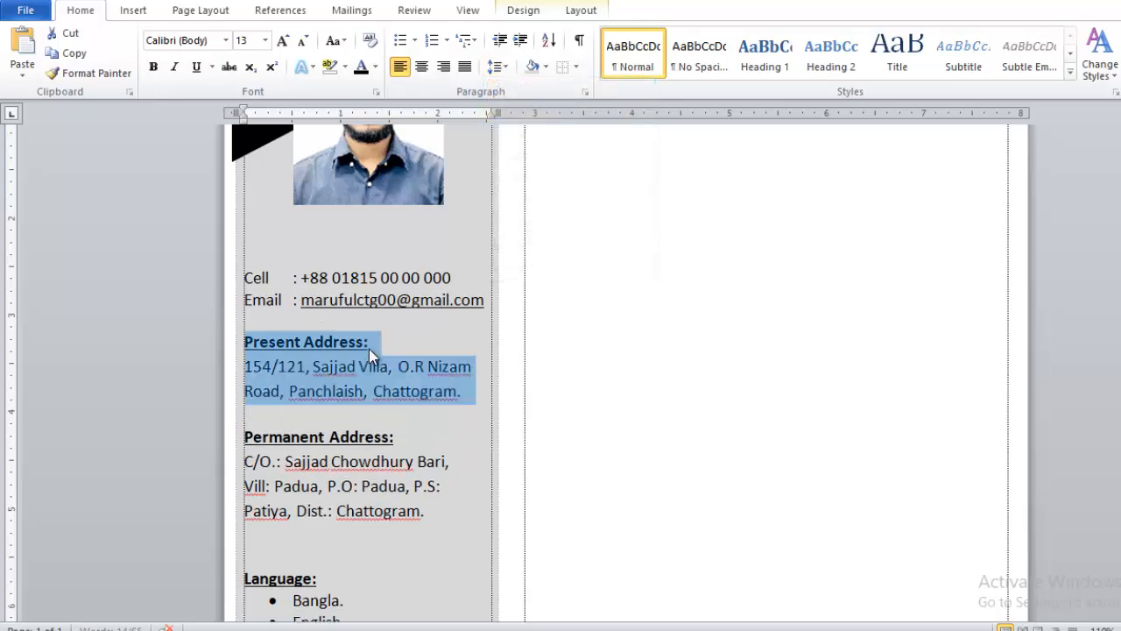
Step: Set the line spacing of the Skill Highlights heading and its bulleted list to 1.15
{"action": "scroll", "coordinate": [353, 406], "scroll_direction": "down", "scroll_amount": 5}
{"action": "scroll", "coordinate": [367, 415], "scroll_direction": "down", "scroll_amount": 3}
{"action": "left_click_drag", "start_coordinate": [423, 506], "coordinate": [276, 321]}
{"action": "left_click", "coordinate": [496, 68]}
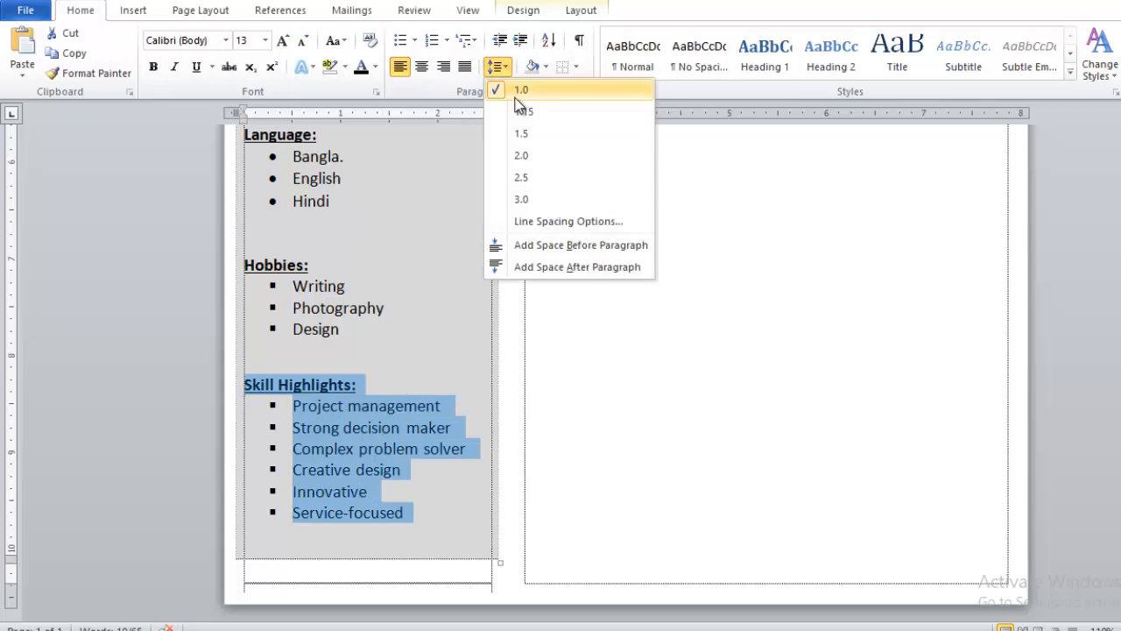
{"action": "left_click", "coordinate": [523, 111]}
Step: Place the text cursor at the start of the empty wide column beside the sidebar
{"action": "scroll", "coordinate": [608, 369], "scroll_direction": "up", "scroll_amount": 10}
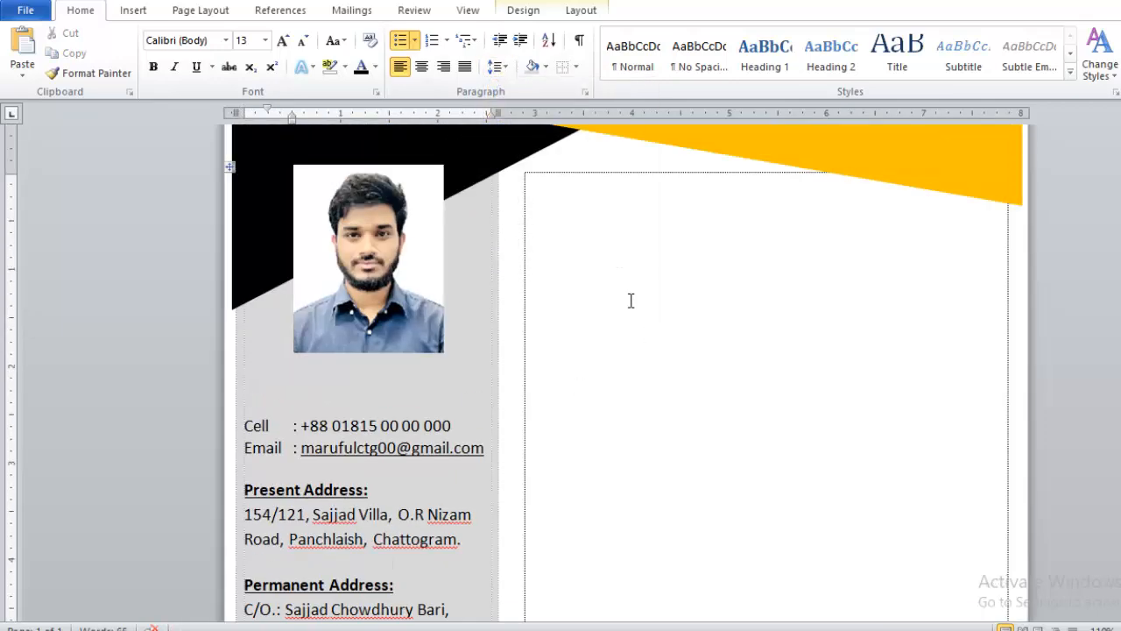
{"action": "left_click", "coordinate": [307, 338]}
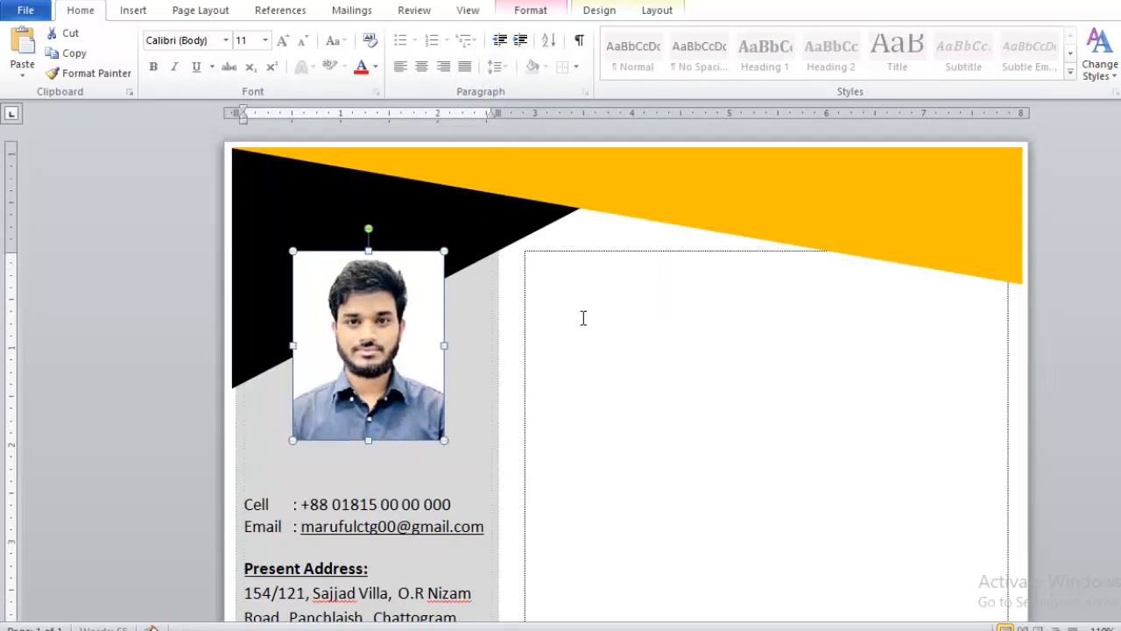
{"action": "left_click", "coordinate": [584, 282]}
{"action": "scroll", "coordinate": [791, 293], "scroll_direction": "down", "scroll_amount": 10}
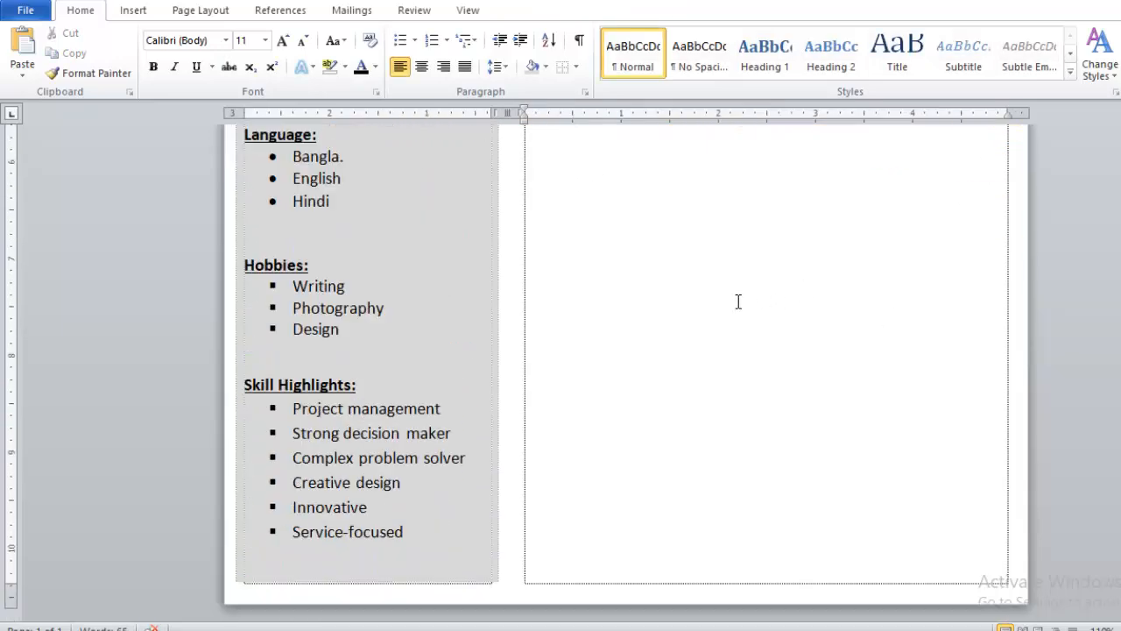
{"action": "scroll", "coordinate": [738, 302], "scroll_direction": "up", "scroll_amount": 10}
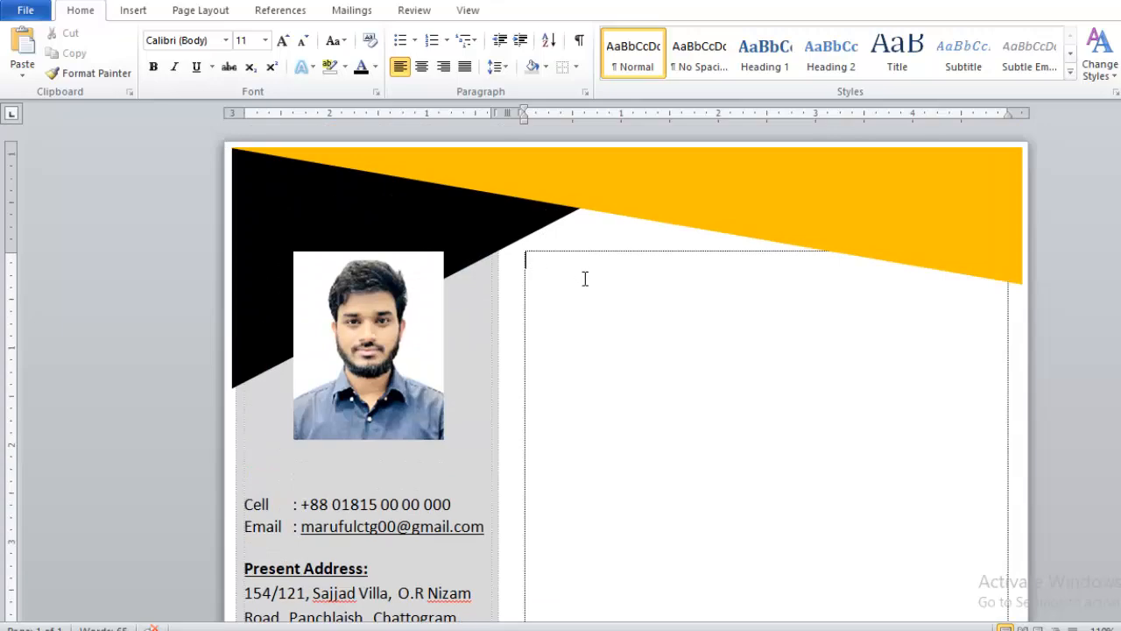
{"action": "scroll", "coordinate": [667, 355], "scroll_direction": "down", "scroll_amount": 10}
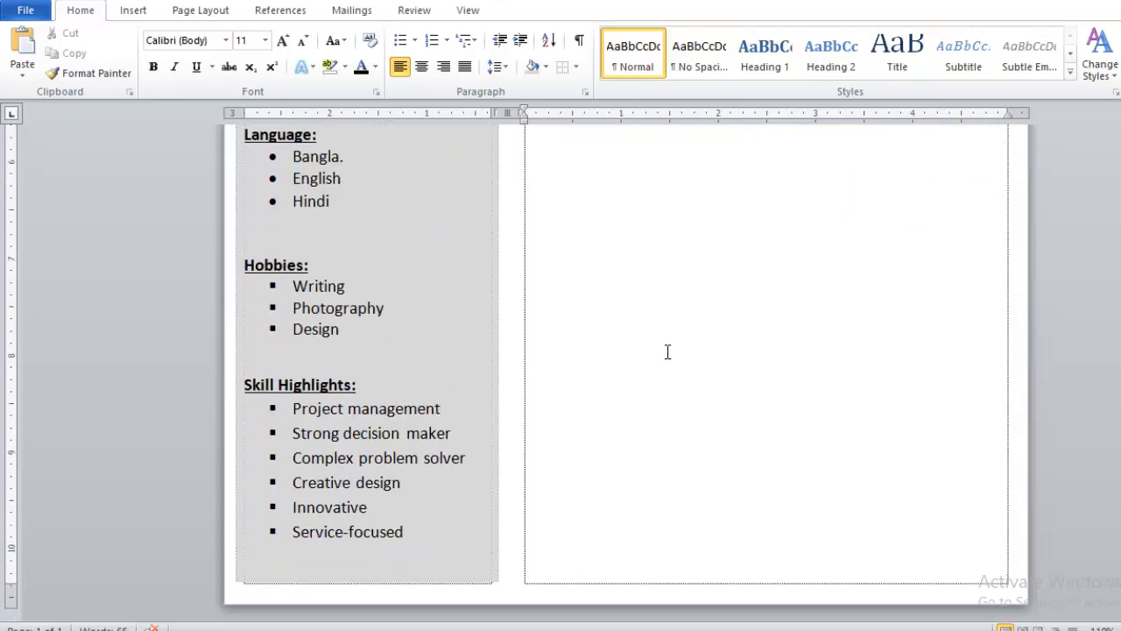
{"action": "scroll", "coordinate": [661, 342], "scroll_direction": "up", "scroll_amount": 10}
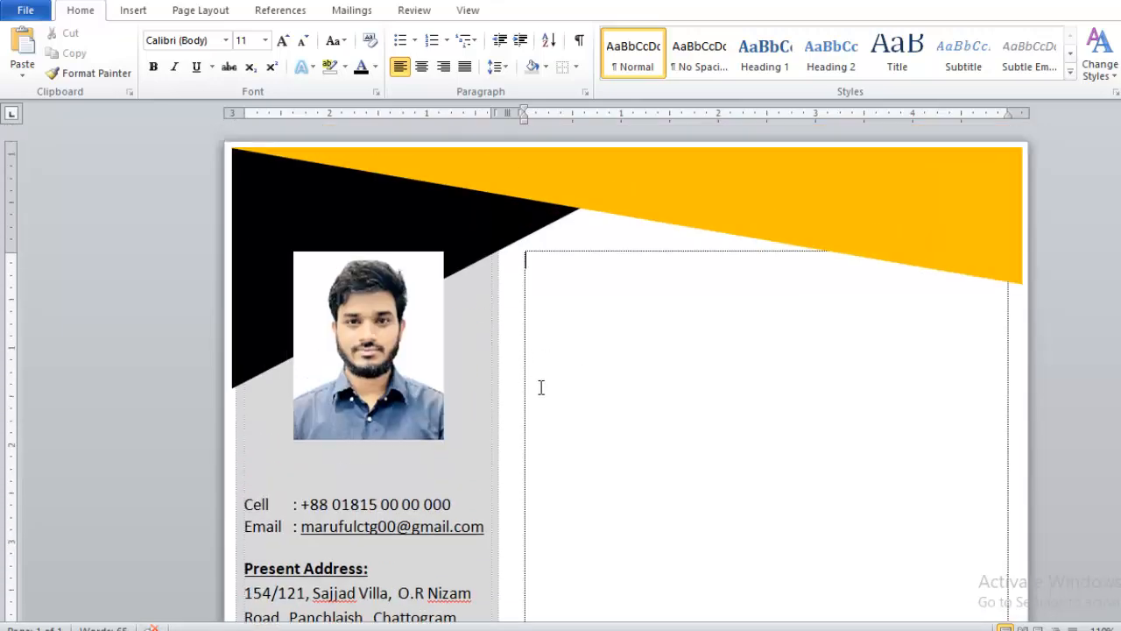
Step: Switch to CAREER OBJECTIVE.docx and delete the vertical and horizontal blue banner shapes at the page's upper corner
{"action": "mouse_move", "coordinate": [561, 630]}
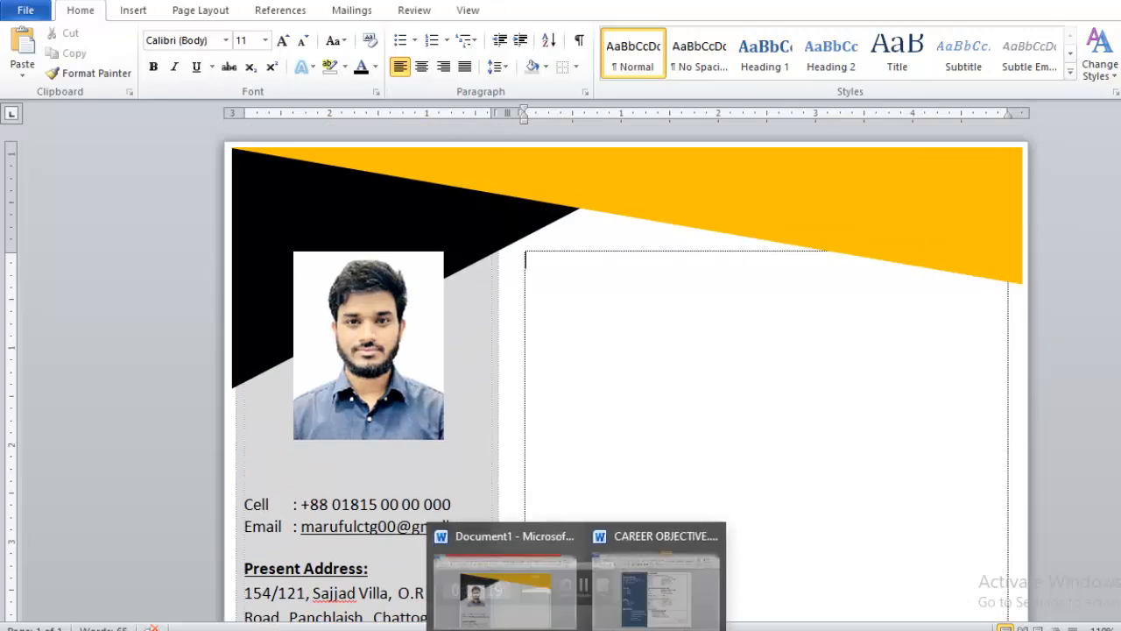
{"action": "left_click", "coordinate": [659, 600]}
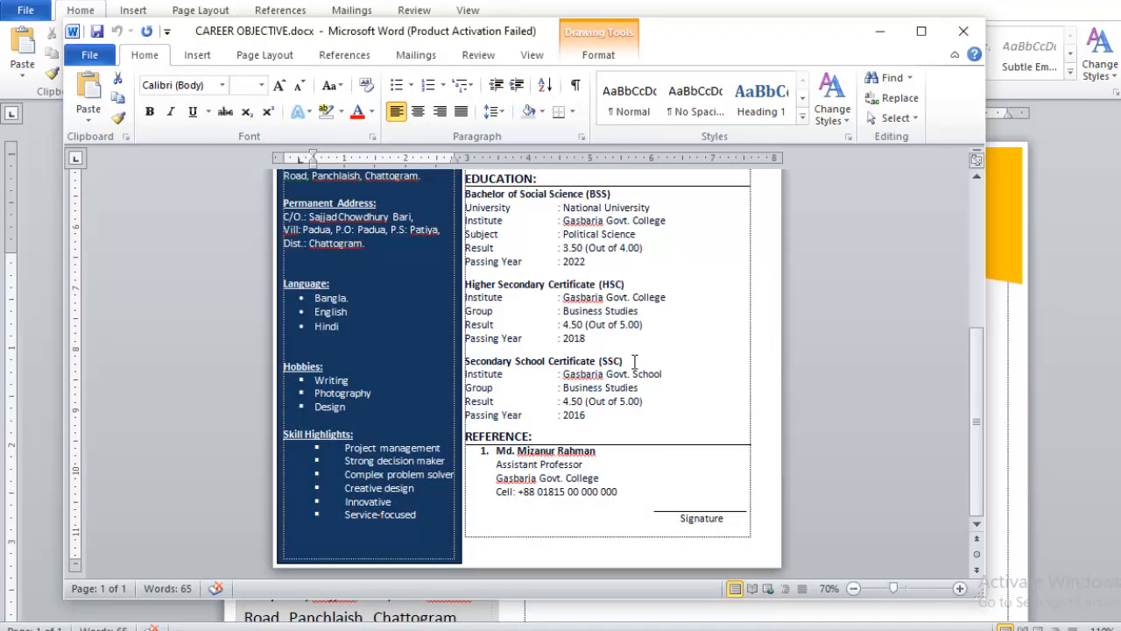
{"action": "scroll", "coordinate": [720, 262], "scroll_direction": "up", "scroll_amount": 5}
{"action": "left_click", "coordinate": [773, 231]}
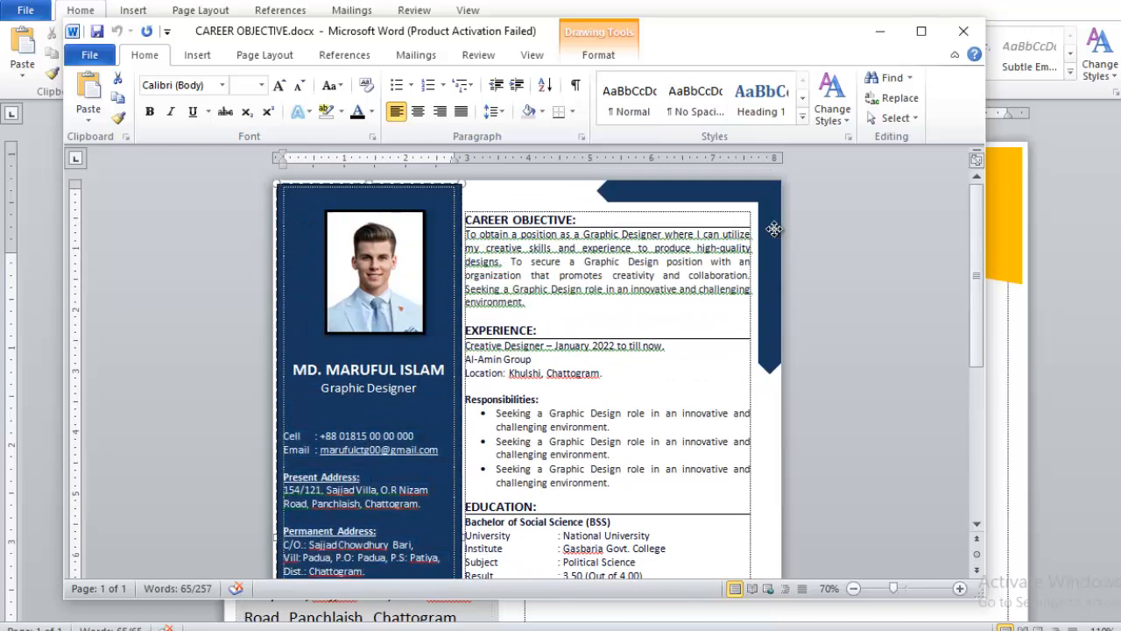
{"action": "key", "text": "Delete"}
{"action": "left_click", "coordinate": [739, 192]}
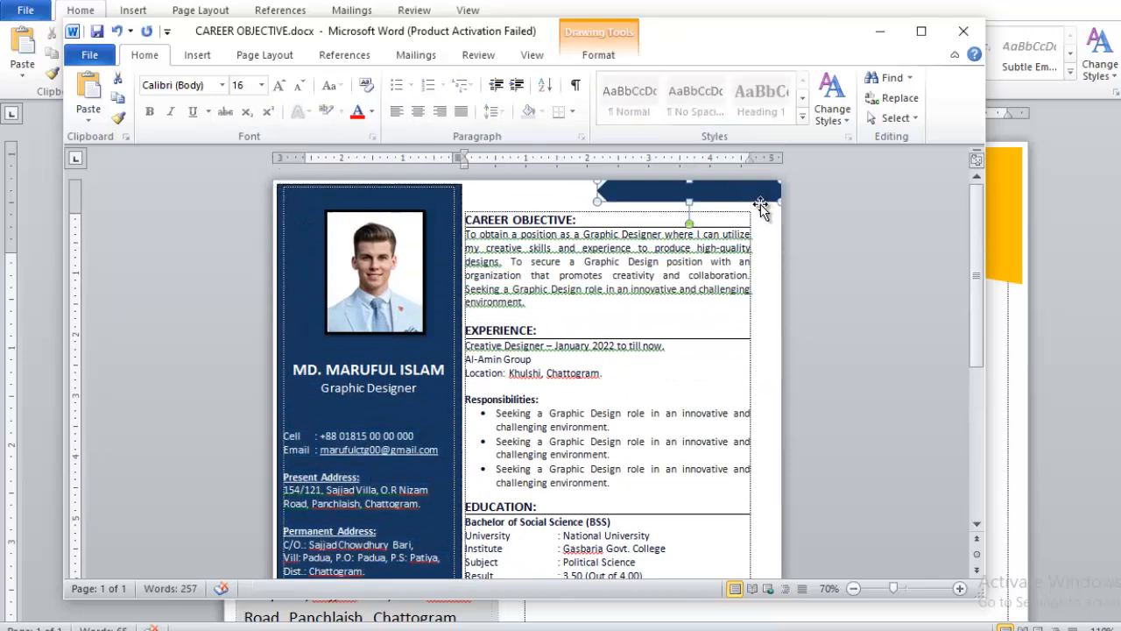
{"action": "key", "text": "Delete"}
Step: Copy the main column from CAREER OBJECTIVE through the Signature line and paste it into the wide column of the new resume
{"action": "left_click", "coordinate": [471, 219]}
{"action": "mouse_move", "coordinate": [470, 216]}
{"action": "left_mouse_down"}
{"action": "mouse_move", "coordinate": [613, 249]}
{"action": "mouse_move", "coordinate": [595, 569]}
{"action": "mouse_move", "coordinate": [569, 574]}
{"action": "mouse_move", "coordinate": [550, 319]}
{"action": "mouse_move", "coordinate": [636, 433]}
{"action": "mouse_move", "coordinate": [728, 510]}
{"action": "left_mouse_up"}
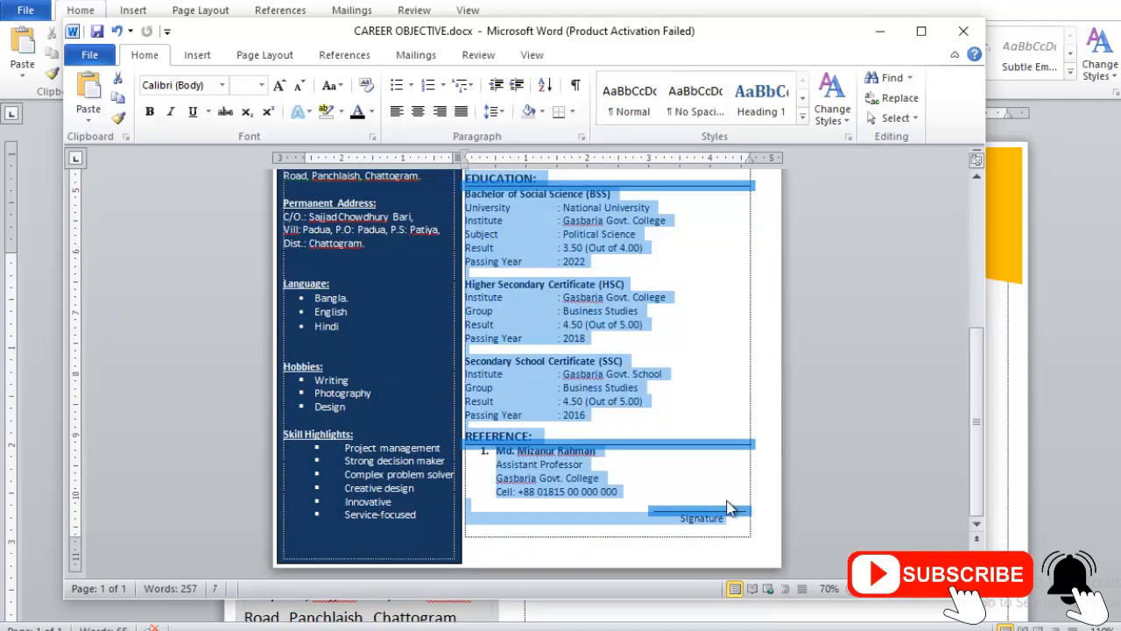
{"action": "left_click", "coordinate": [560, 629]}
{"action": "left_click", "coordinate": [485, 595]}
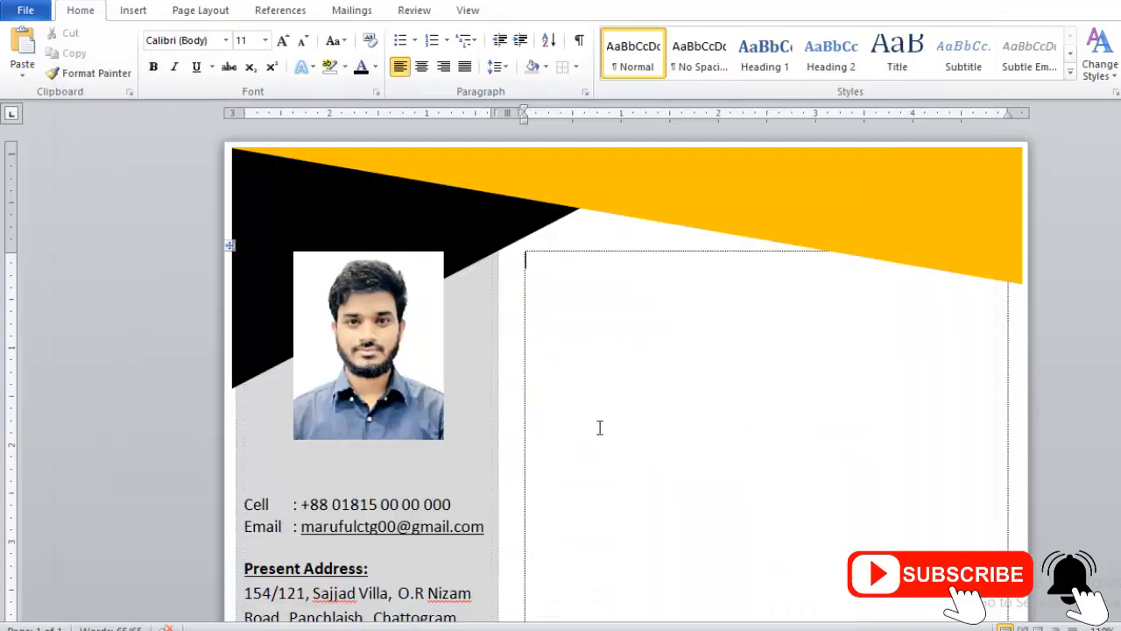
{"action": "key", "text": "ctrl+v"}
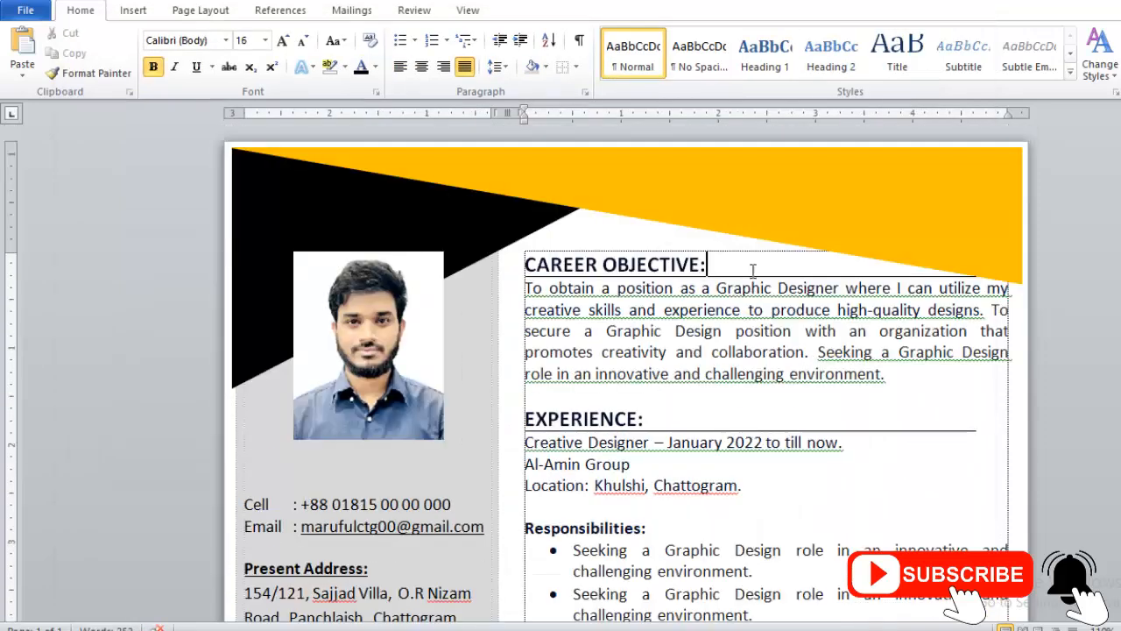
Step: Cycle the EXPERIENCE heading through lowercase and capitalized forms and back to all uppercase
{"action": "triple_click", "coordinate": [652, 418]}
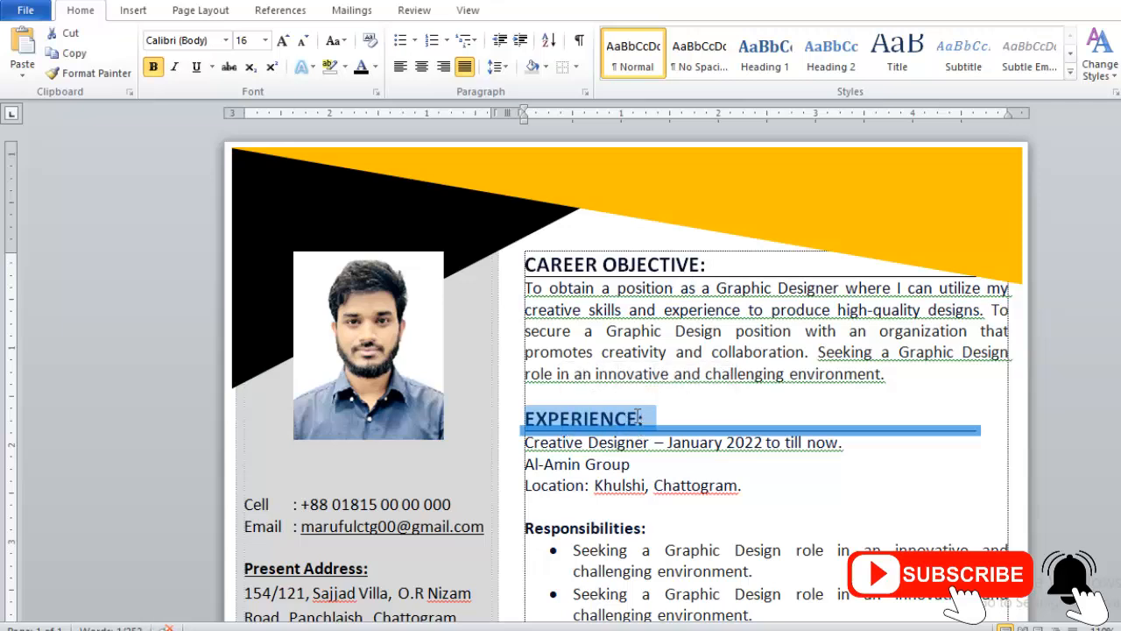
{"action": "left_click", "coordinate": [590, 418]}
{"action": "double_click", "coordinate": [601, 421]}
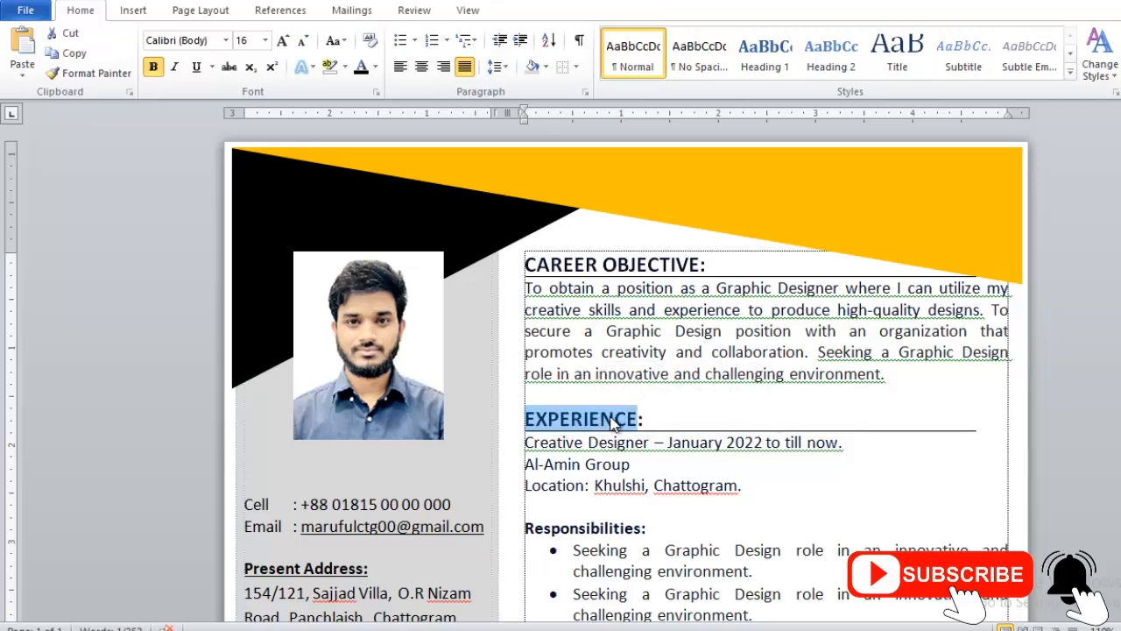
{"action": "key", "text": "shift+F3"}
{"action": "left_click", "coordinate": [592, 418]}
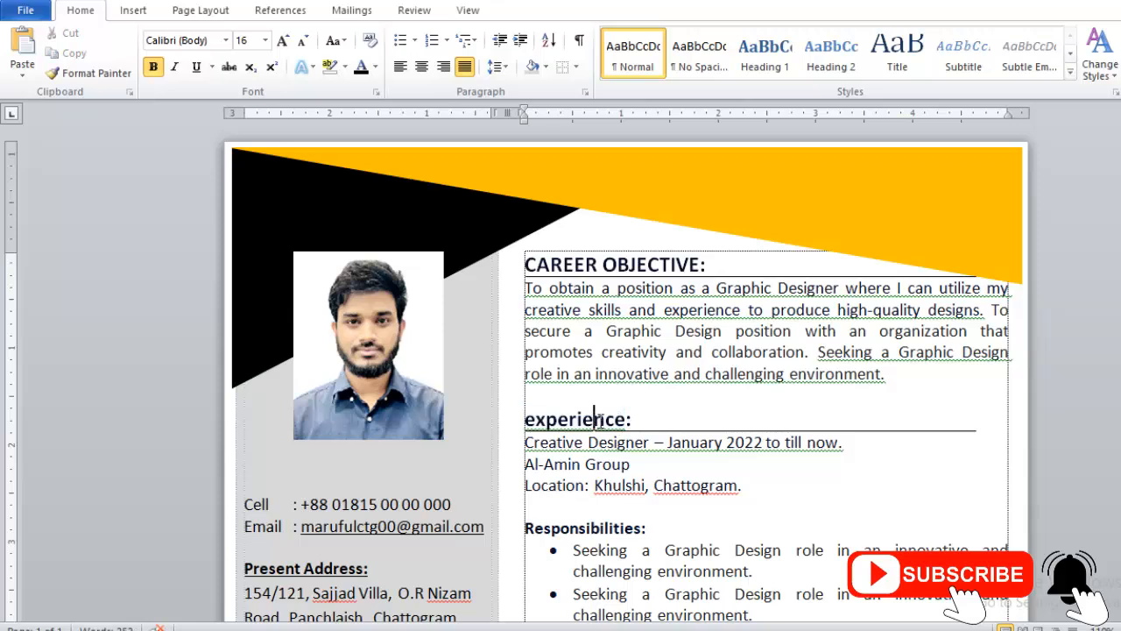
{"action": "key", "text": "shift+F3"}
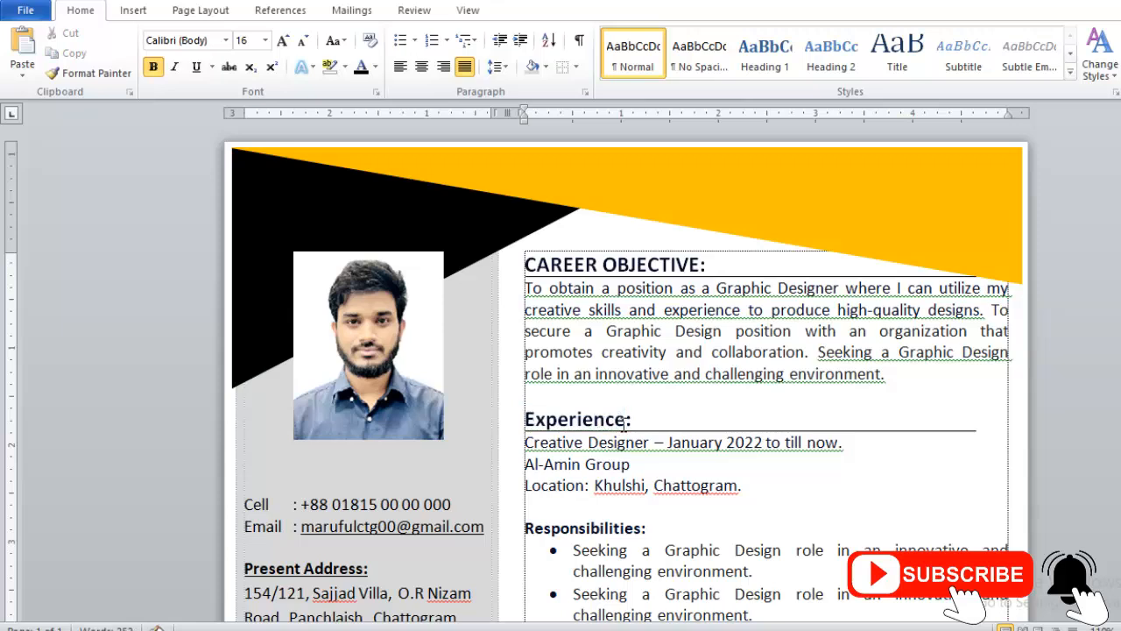
{"action": "key", "text": "shift+F3"}
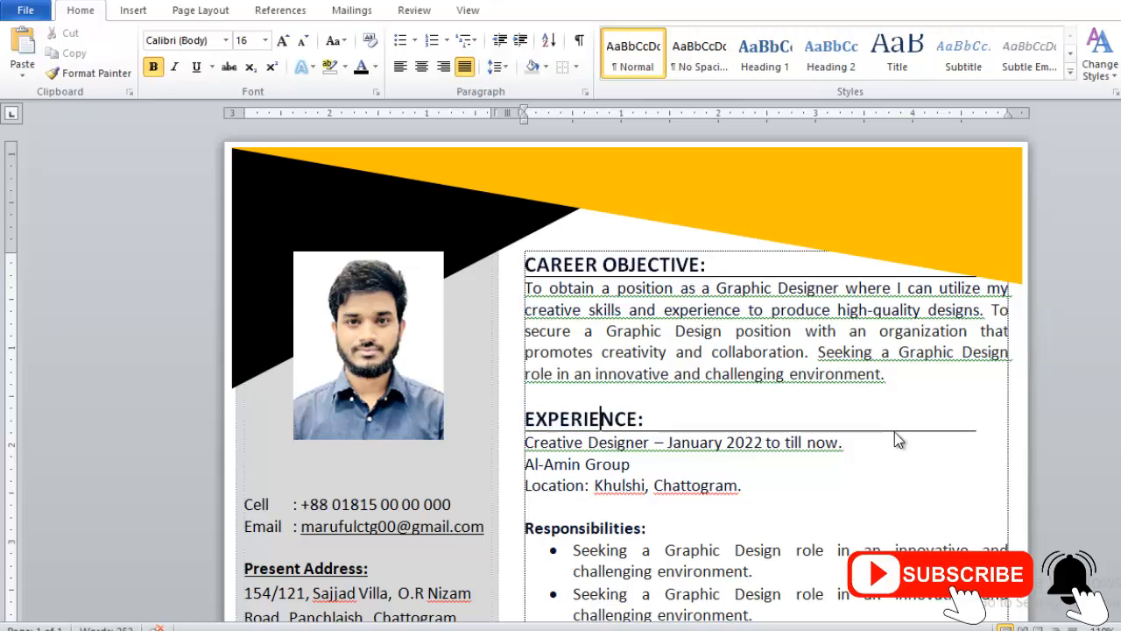
{"action": "key", "text": "Right"}
{"action": "key", "text": "Right"}
{"action": "key", "text": "Right"}
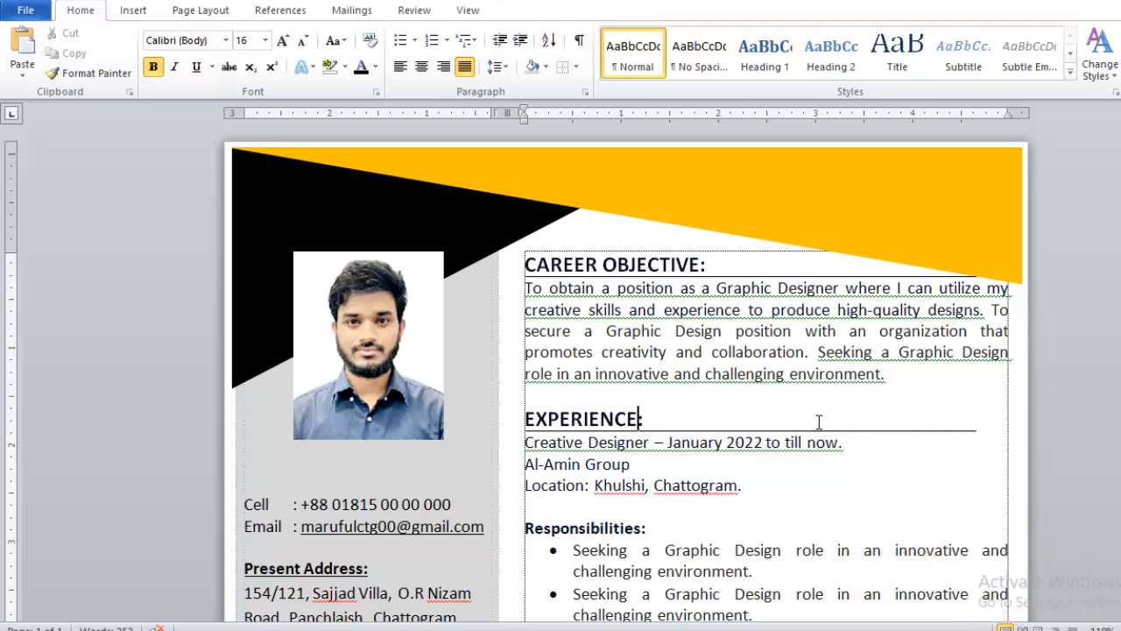
Step: Draw a straight line with a black outline beneath the EXPERIENCE heading across the main column
{"action": "left_click", "coordinate": [133, 9]}
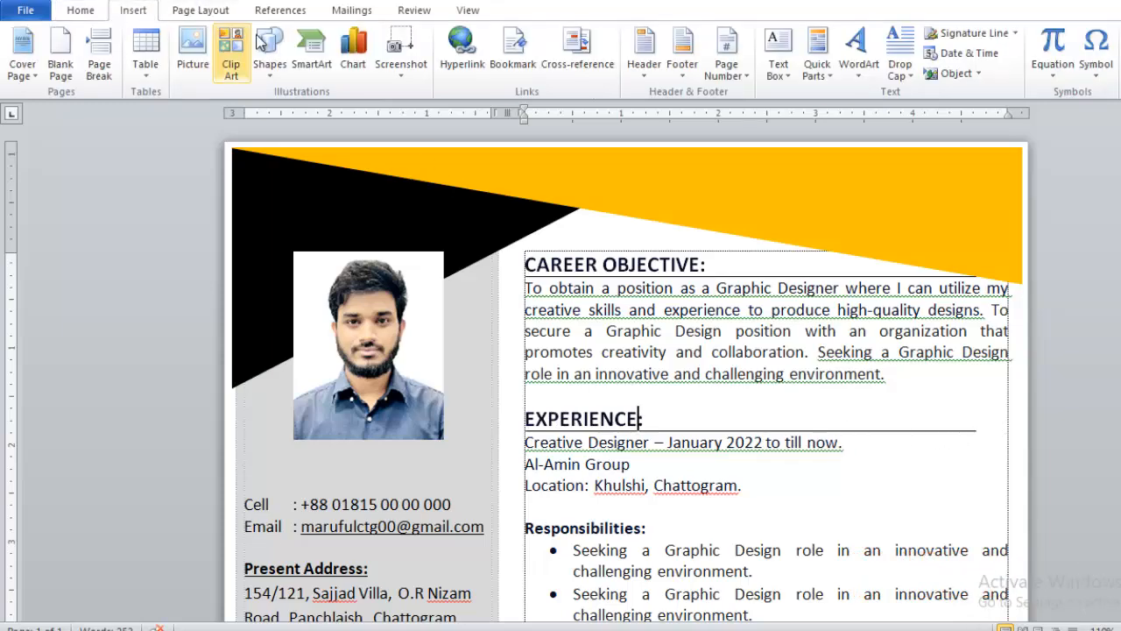
{"action": "left_click", "coordinate": [267, 46]}
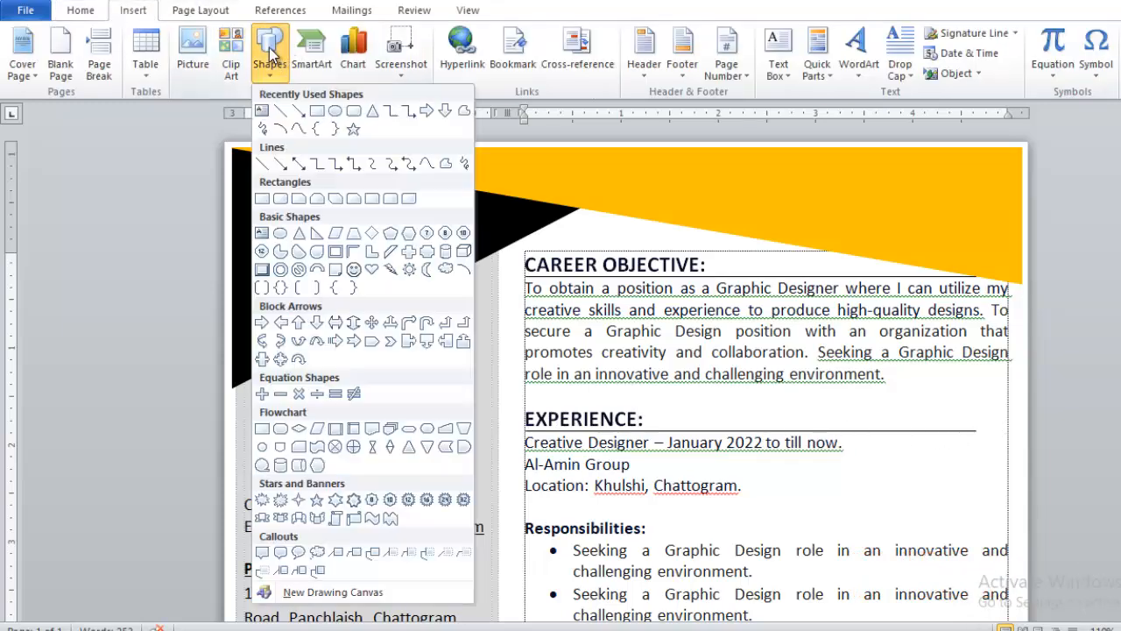
{"action": "left_click", "coordinate": [281, 112]}
{"action": "mouse_move", "coordinate": [526, 430]}
{"action": "left_mouse_down"}
{"action": "mouse_move", "coordinate": [941, 450]}
{"action": "mouse_move", "coordinate": [988, 435]}
{"action": "left_mouse_up"}
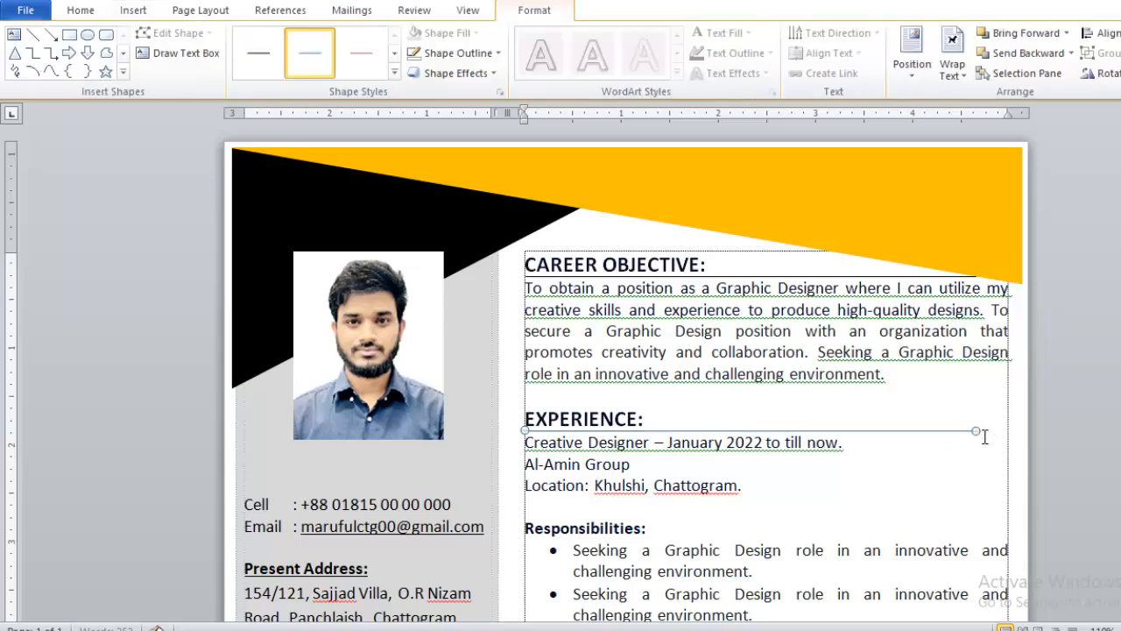
{"action": "left_click", "coordinate": [442, 55]}
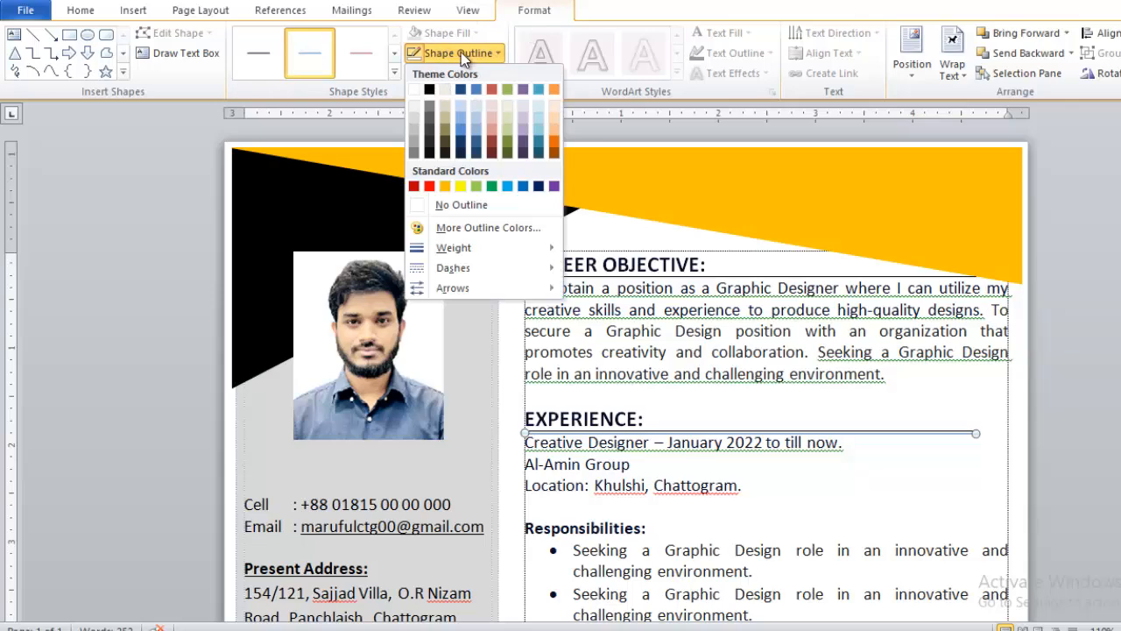
{"action": "left_click", "coordinate": [429, 89]}
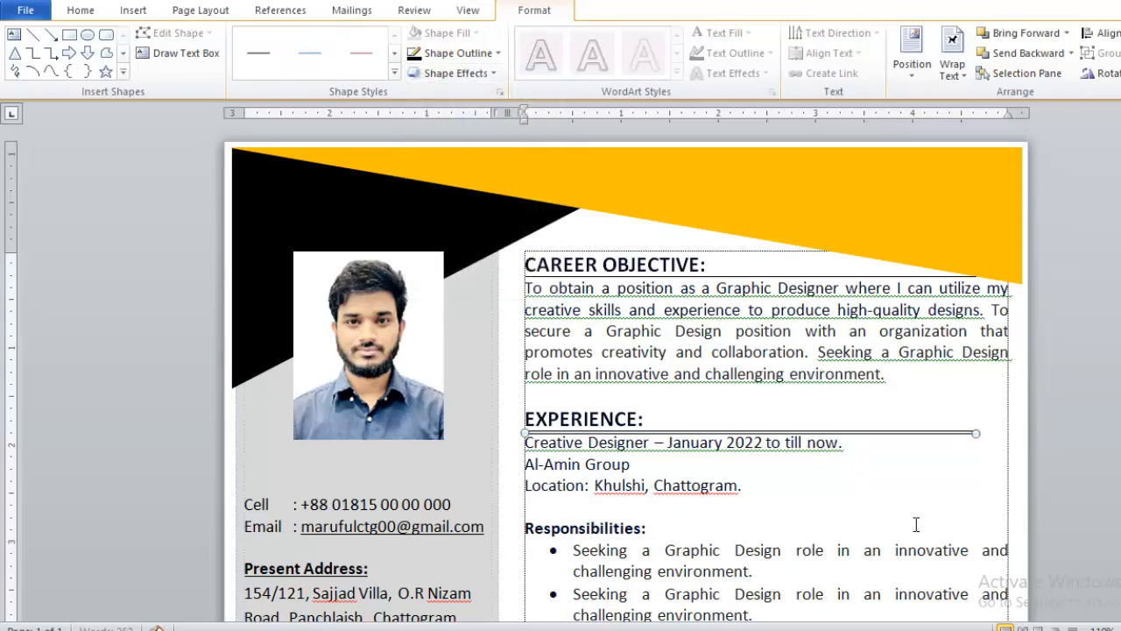
{"action": "left_click", "coordinate": [982, 494]}
{"action": "scroll", "coordinate": [724, 415], "scroll_direction": "down", "scroll_amount": 4}
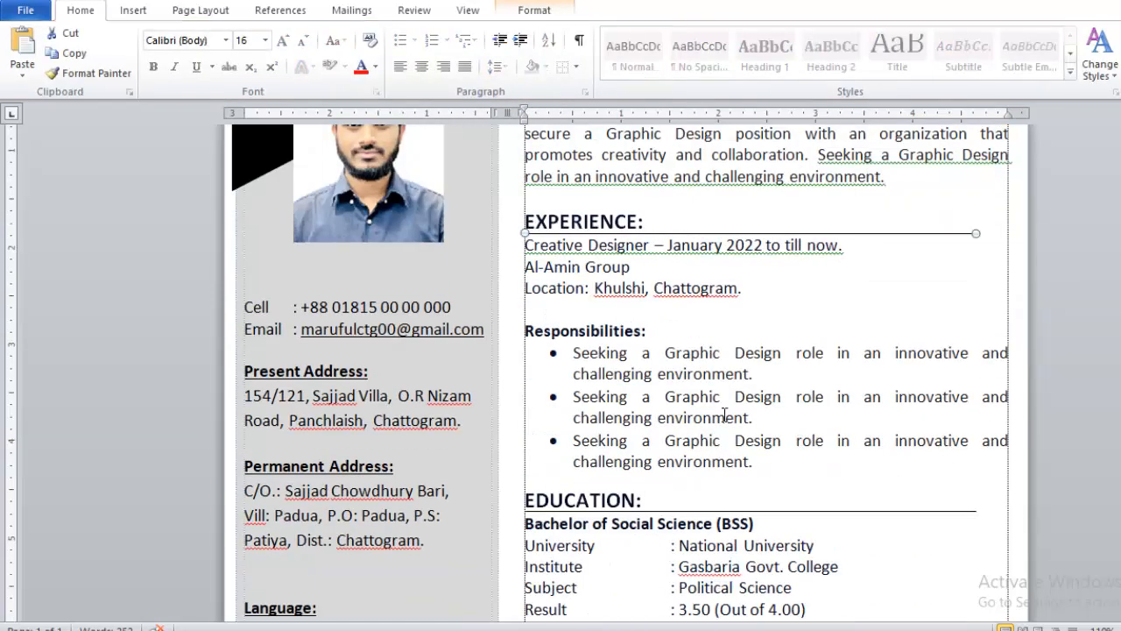
{"action": "key", "text": "Escape"}
Step: View the bullet library options for the first item under Responsibilities, keeping the current bullet style
{"action": "left_click", "coordinate": [566, 350]}
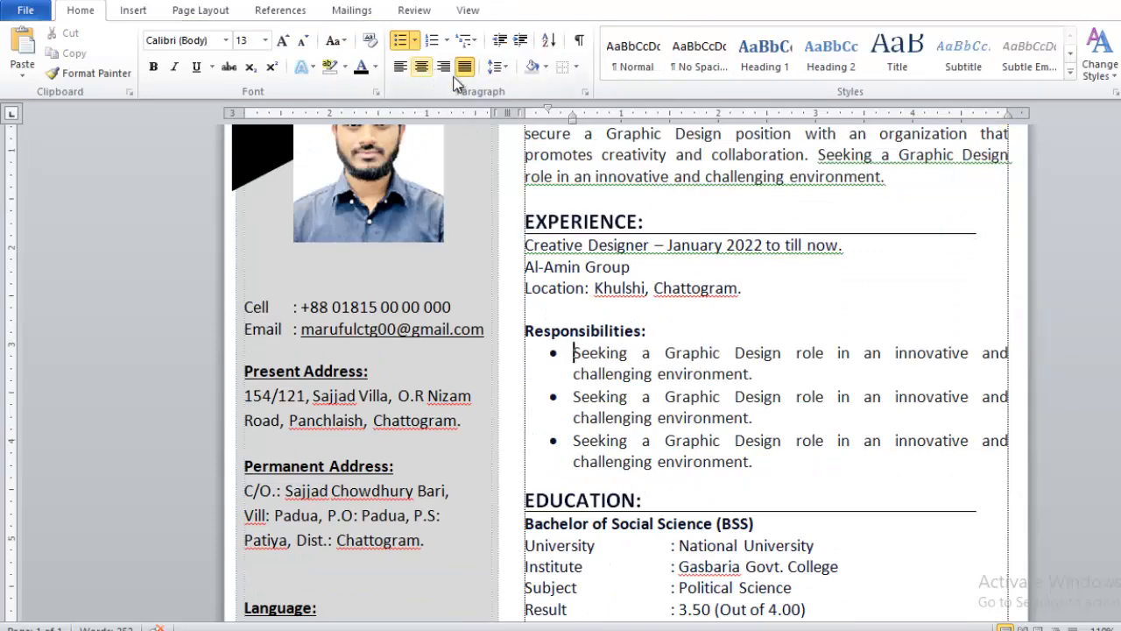
{"action": "left_click", "coordinate": [415, 41]}
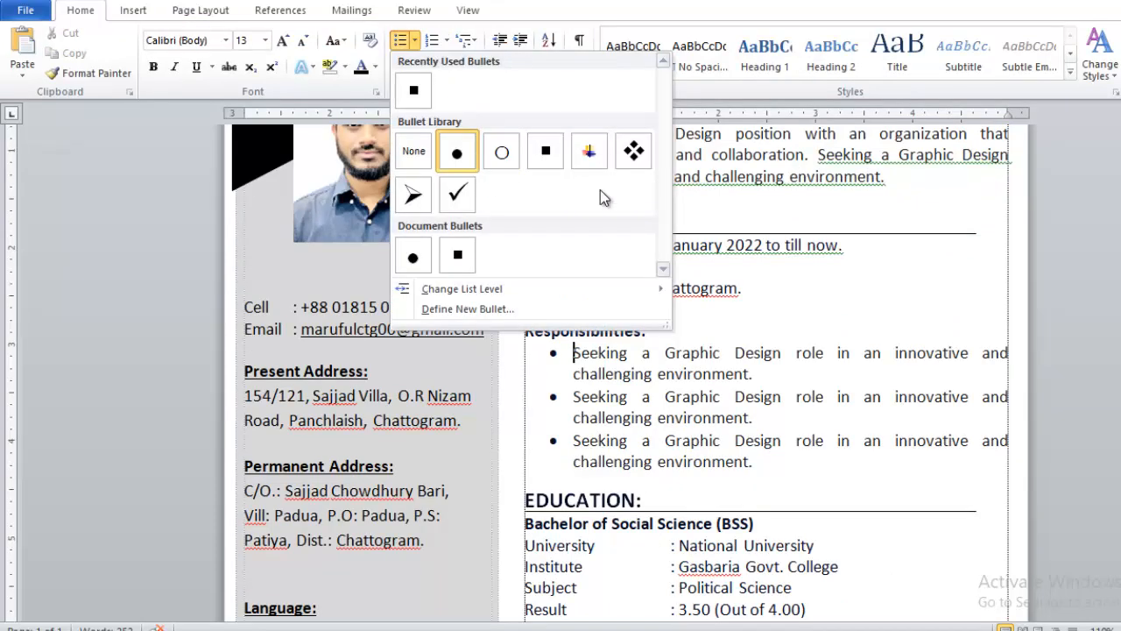
{"action": "left_click", "coordinate": [704, 272]}
{"action": "scroll", "coordinate": [704, 271], "scroll_direction": "down", "scroll_amount": 3}
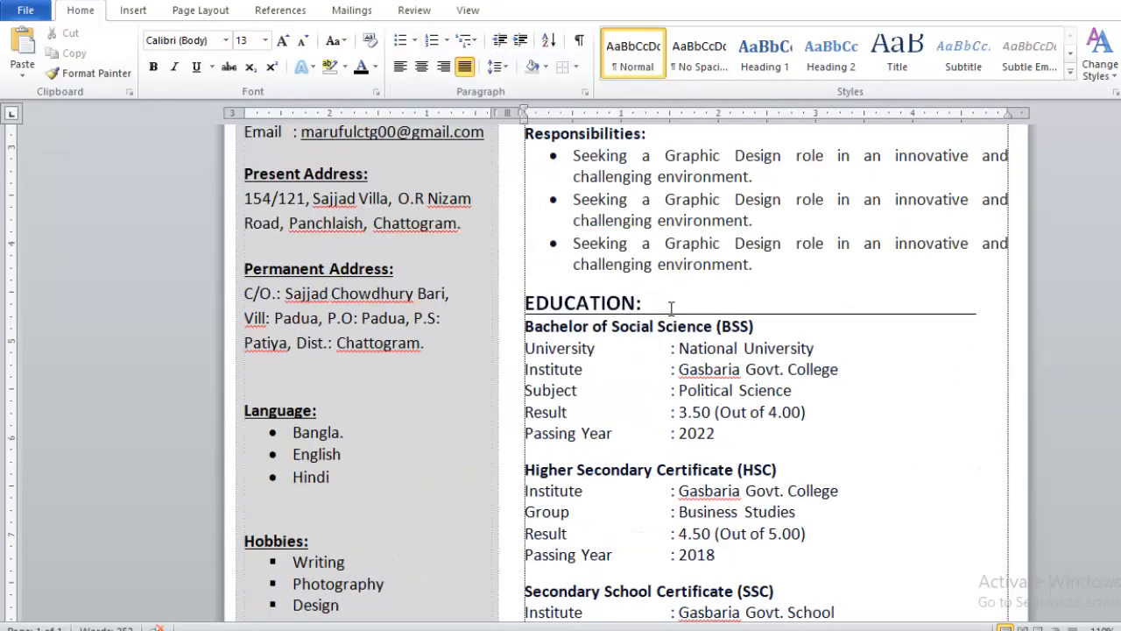
Step: Remove the tab spacing before the colons in the University and Institute lines of the Bachelor of Social Science entry
{"action": "left_click", "coordinate": [709, 313]}
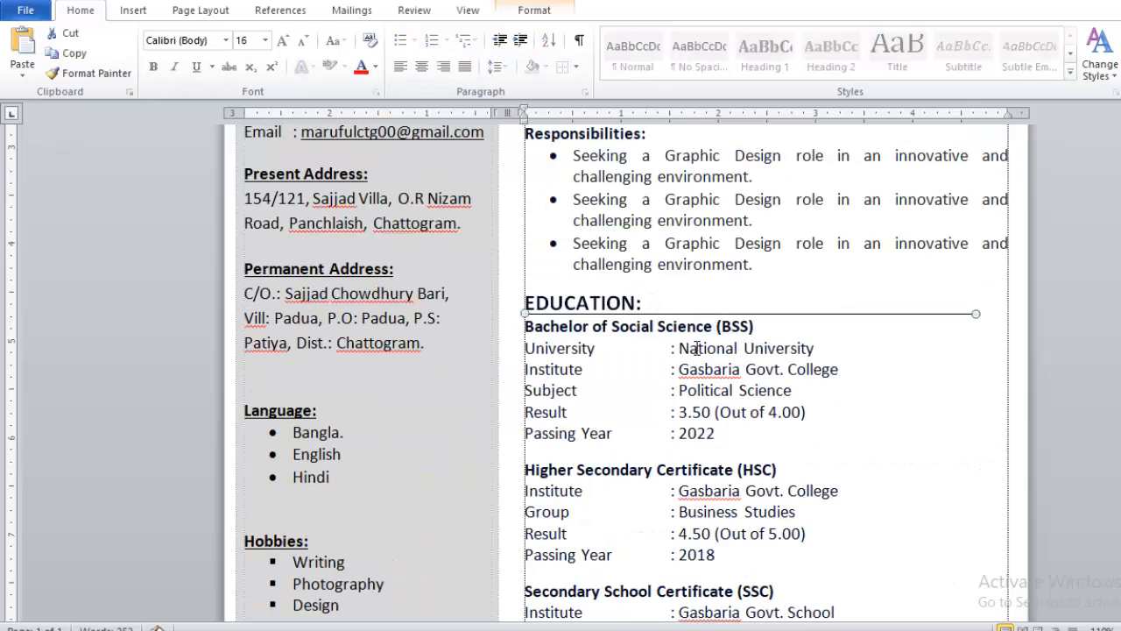
{"action": "left_click", "coordinate": [558, 351]}
{"action": "key", "text": "BackSpace"}
{"action": "key", "text": "BackSpace"}
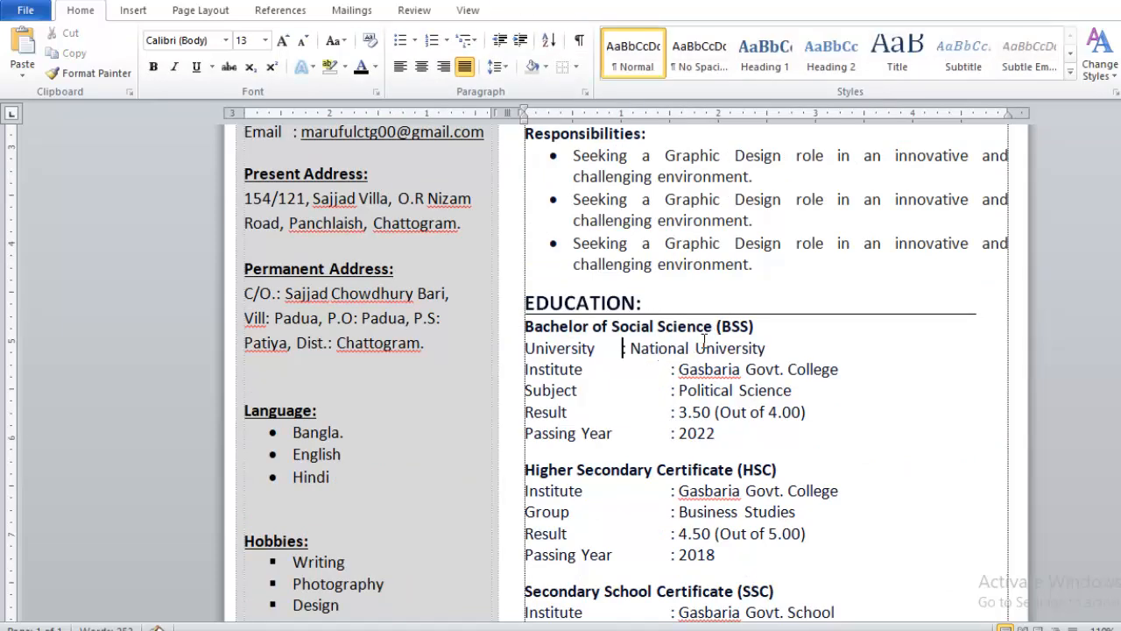
{"action": "type", "text": ":"}
{"action": "left_click_drag", "start_coordinate": [771, 325], "coordinate": [551, 324]}
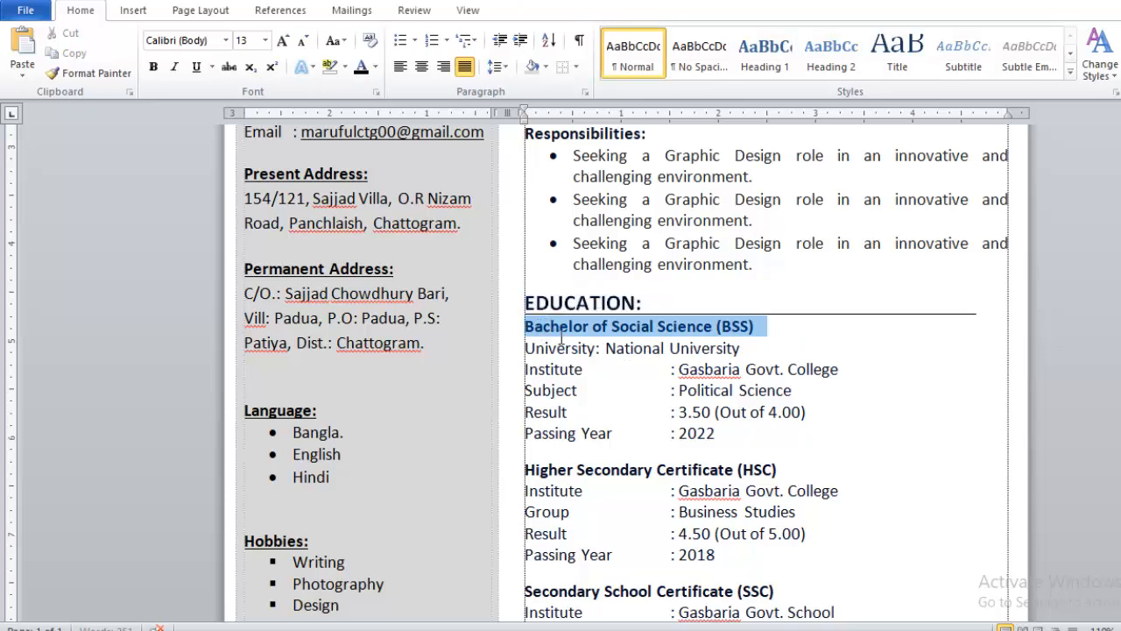
{"action": "left_click", "coordinate": [596, 350]}
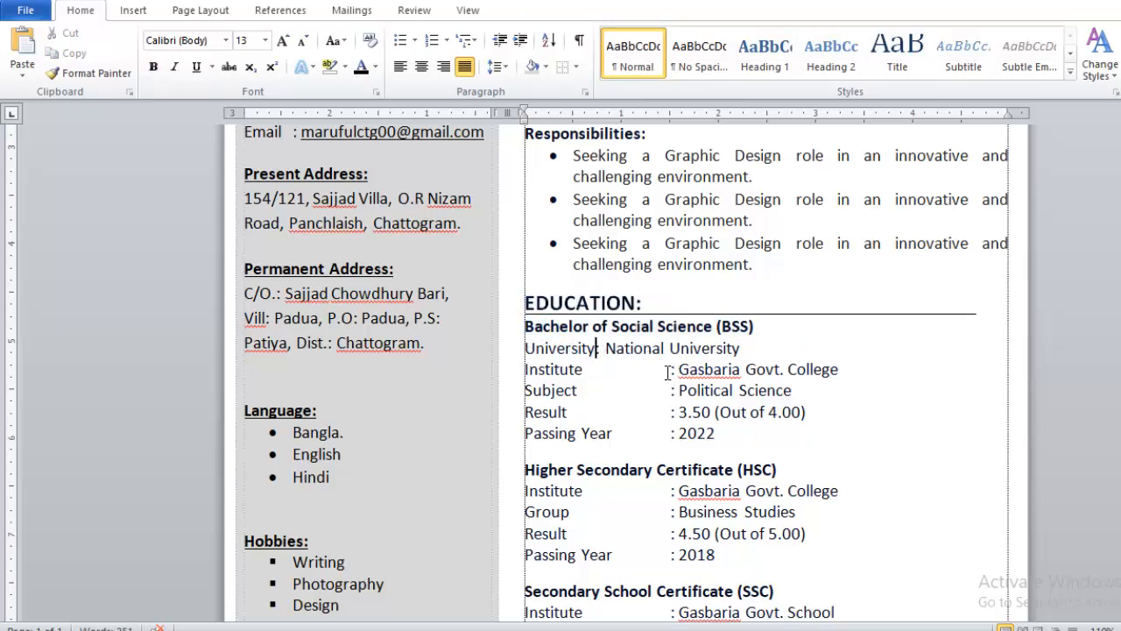
{"action": "key", "text": "BackSpace"}
Step: Reinsert tabs before the University and Institute colons to align them with the other lines of the Bachelor entry
{"action": "left_click", "coordinate": [595, 356]}
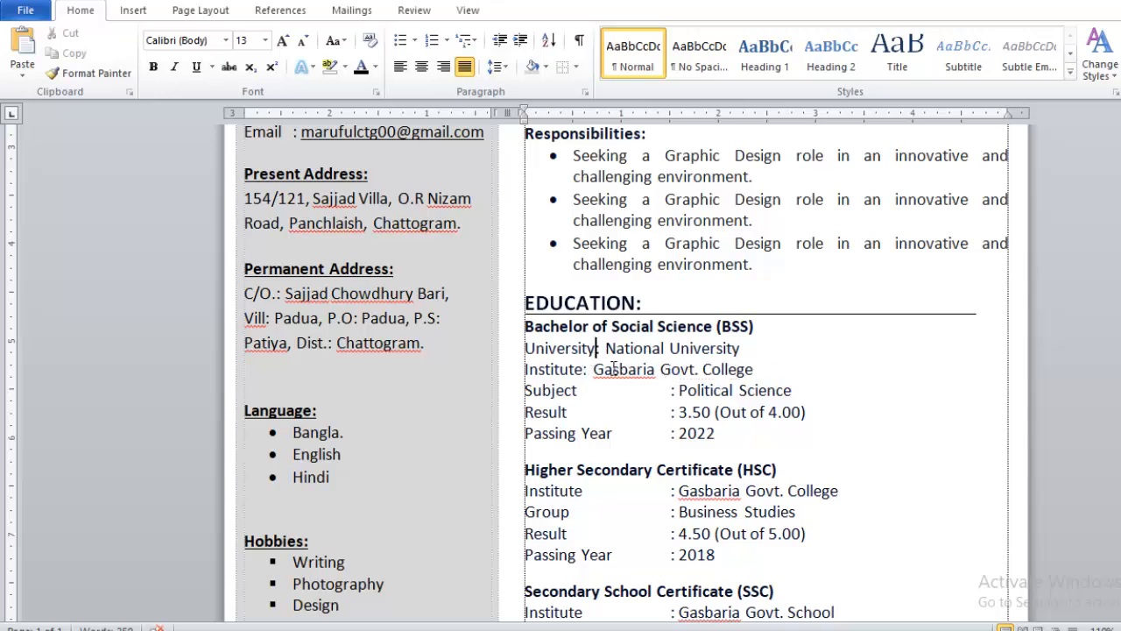
{"action": "key", "text": "Tab"}
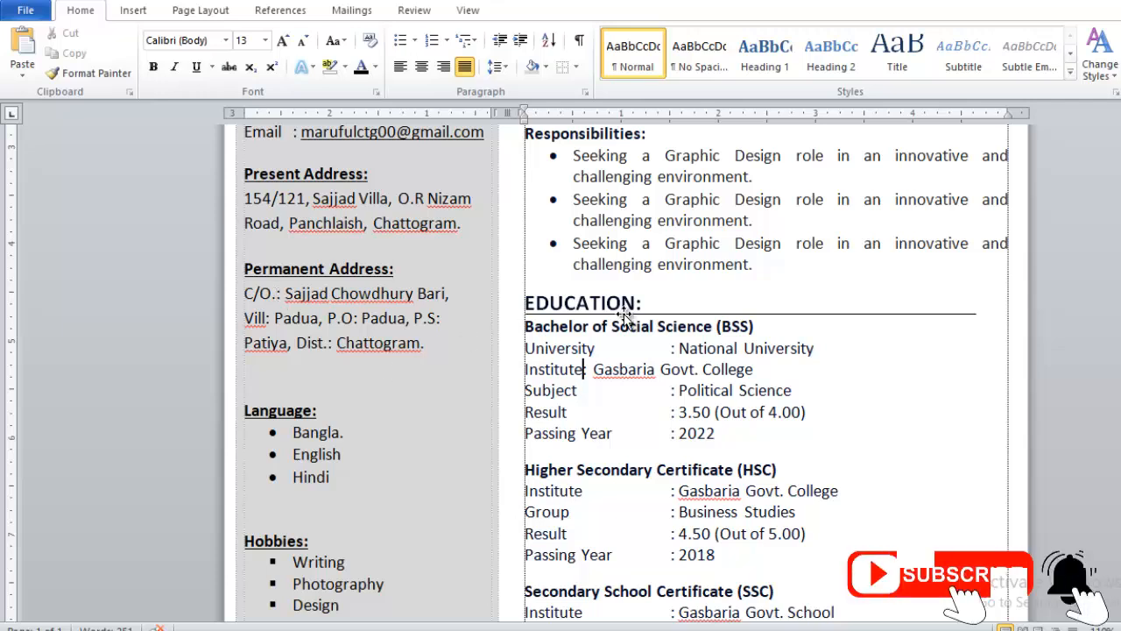
{"action": "key", "text": "Tab"}
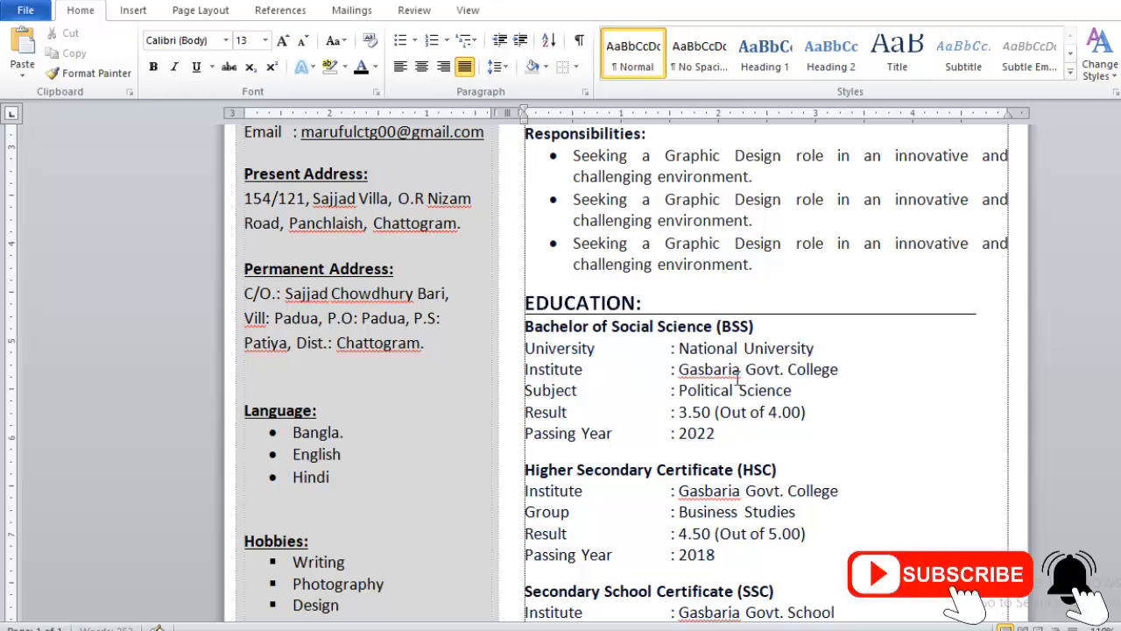
{"action": "scroll", "coordinate": [858, 372], "scroll_direction": "down", "scroll_amount": 5}
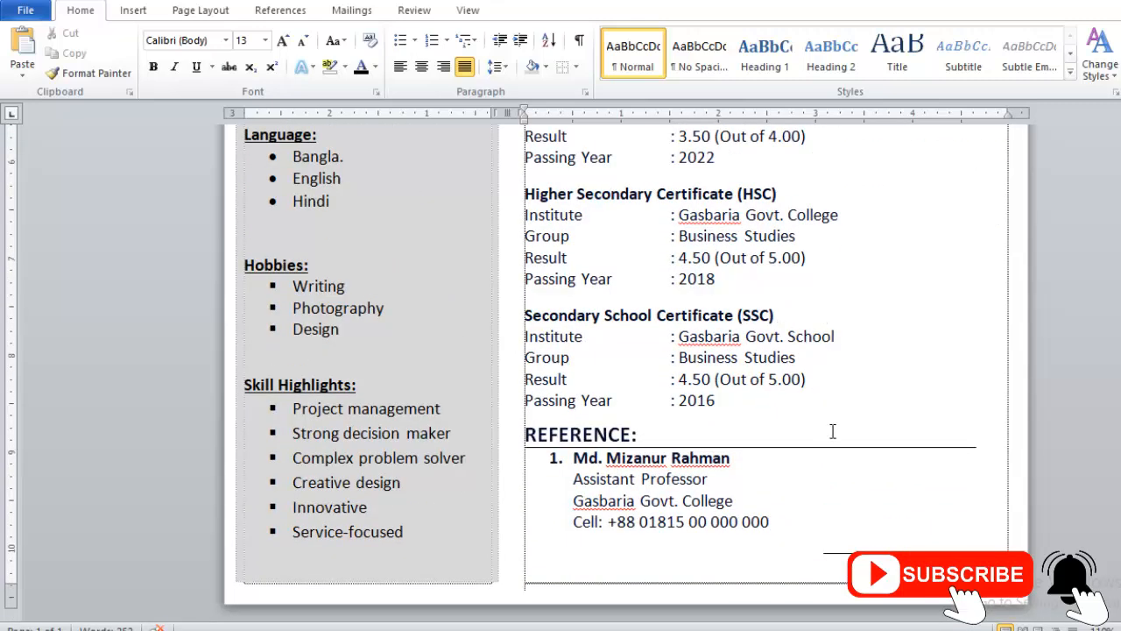
{"action": "left_click", "coordinate": [880, 450]}
{"action": "left_click", "coordinate": [877, 448]}
{"action": "left_click", "coordinate": [711, 484]}
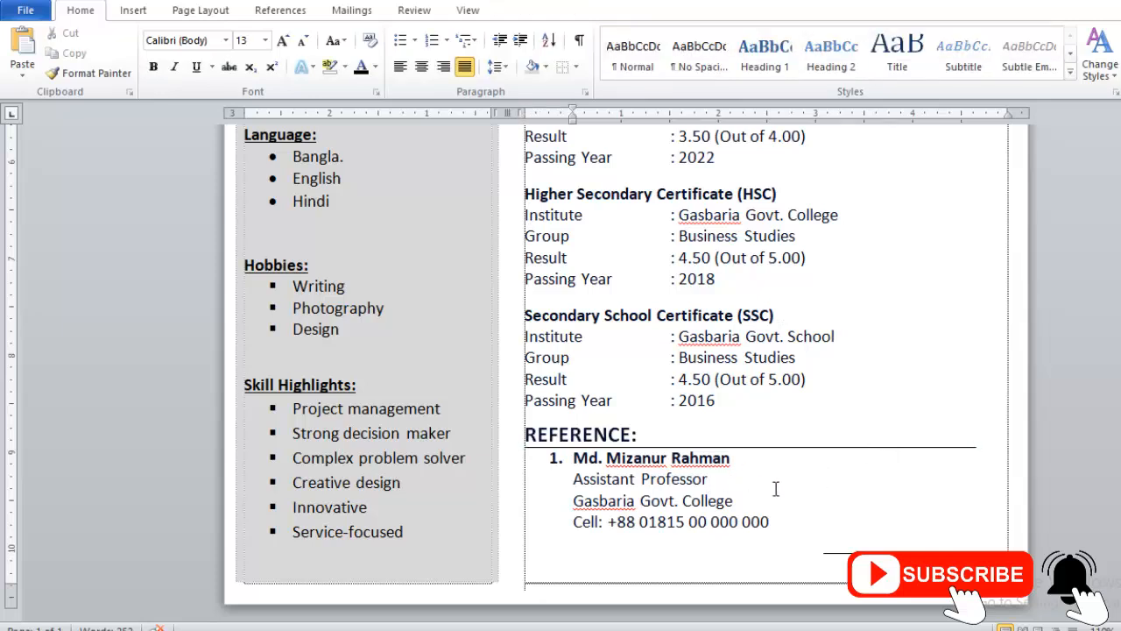
{"action": "left_click", "coordinate": [701, 554]}
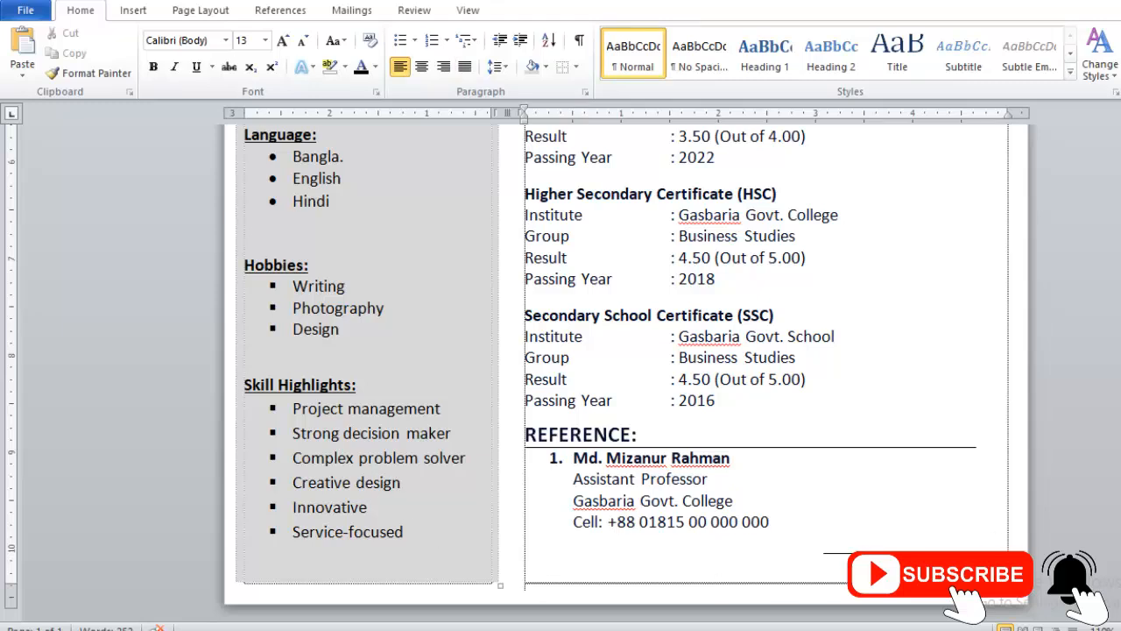
Step: Draw a thin rectangle along the page's lower edge, spanning the full width below the sidebar and the Signature line
{"action": "left_click", "coordinate": [132, 11]}
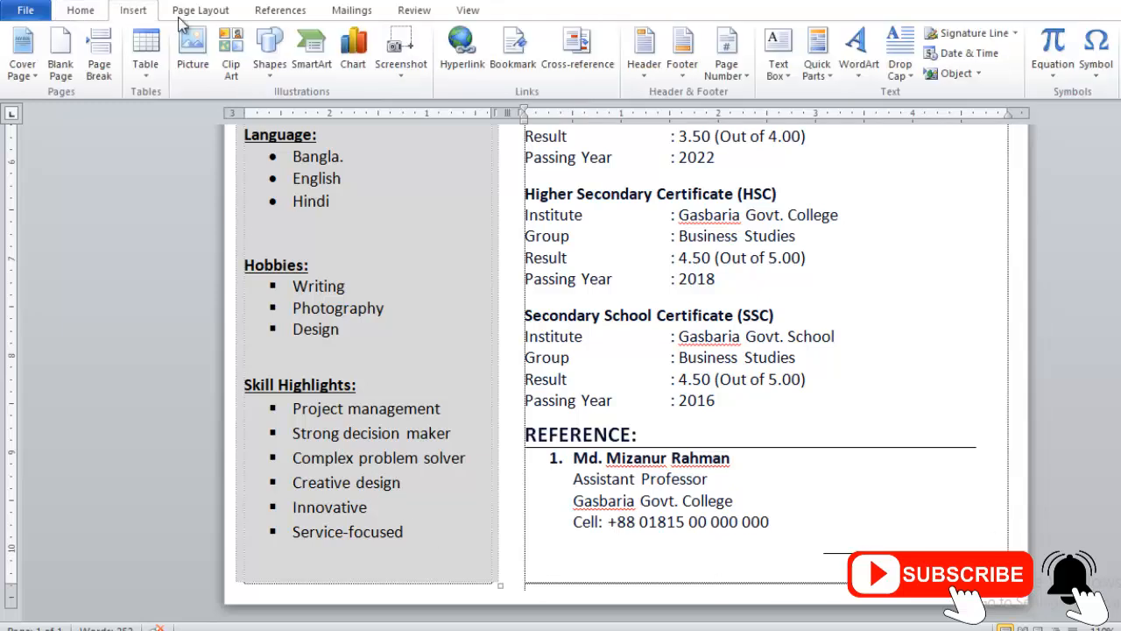
{"action": "left_click", "coordinate": [269, 49]}
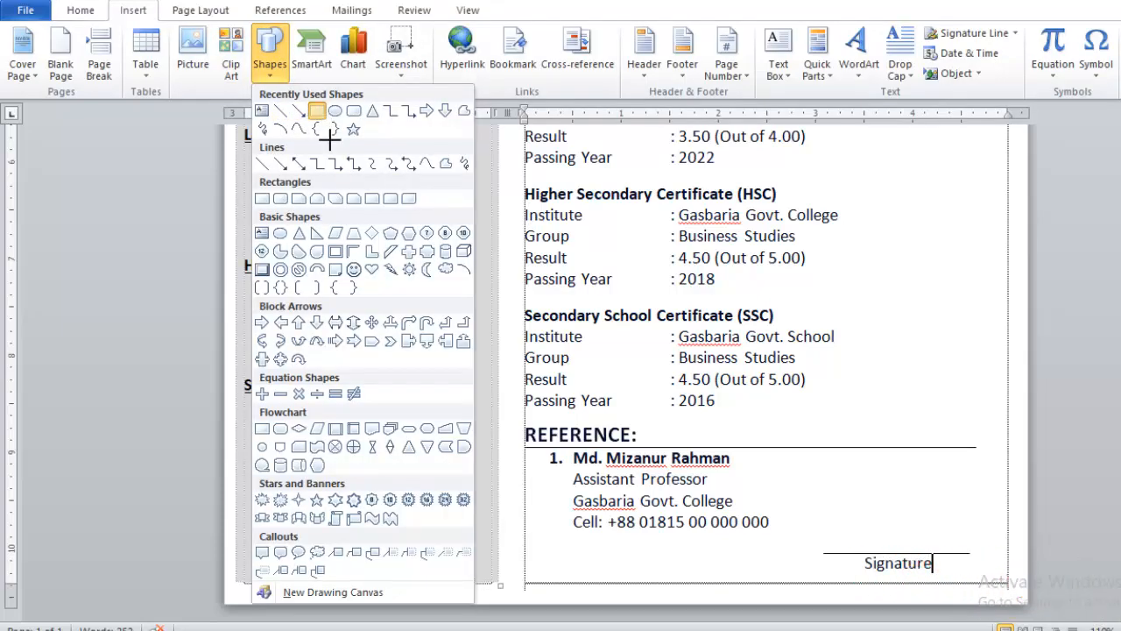
{"action": "left_click", "coordinate": [317, 111]}
{"action": "left_click", "coordinate": [273, 52]}
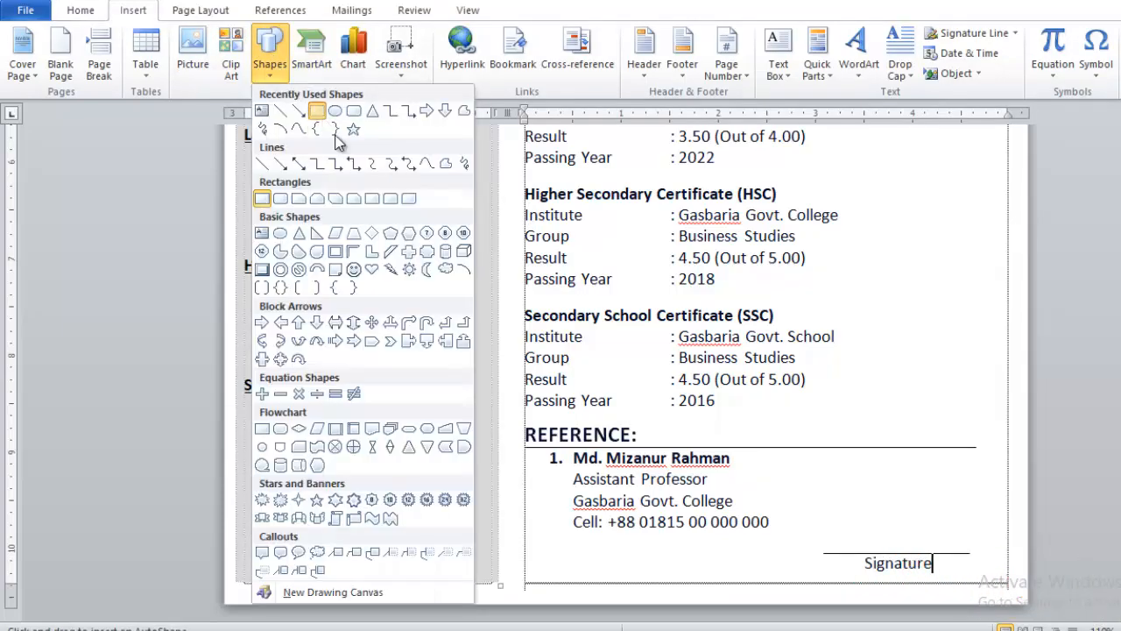
{"action": "left_click", "coordinate": [317, 112]}
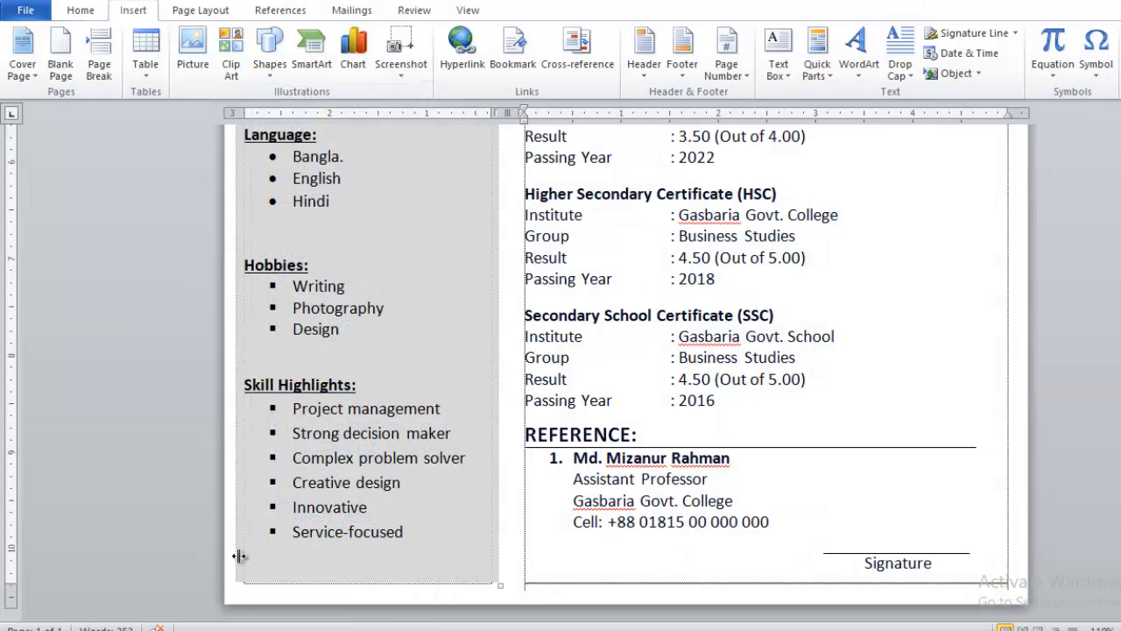
{"action": "left_click", "coordinate": [288, 56]}
{"action": "left_click", "coordinate": [317, 112]}
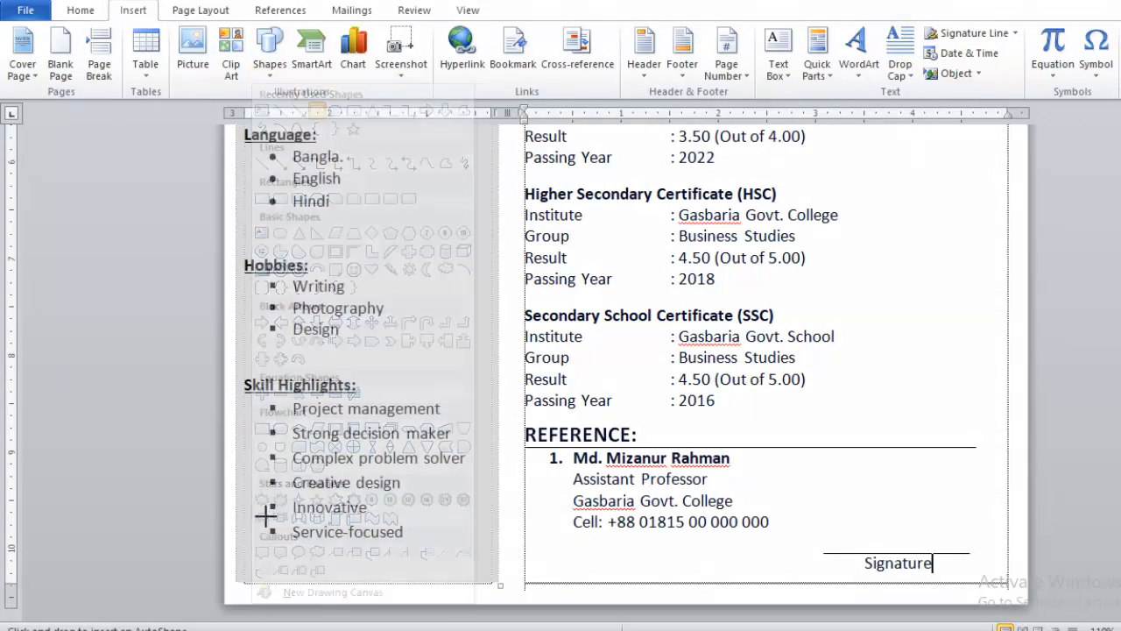
{"action": "left_click_drag", "start_coordinate": [234, 578], "coordinate": [1021, 599]}
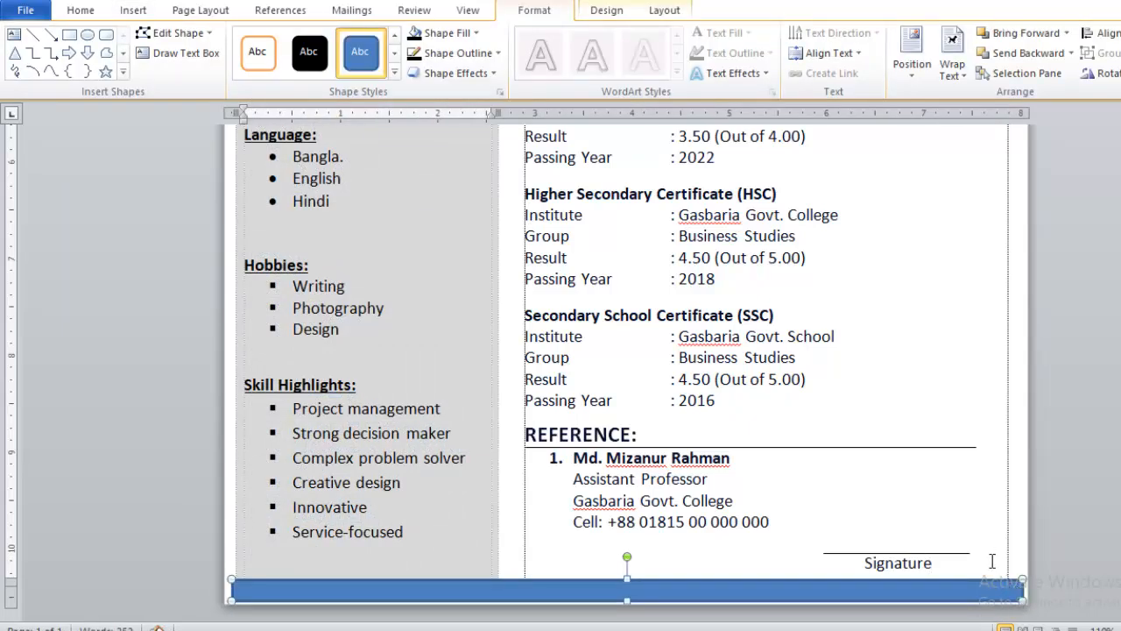
Step: Remove the outline of the footer rectangle, fill it black, and deselect it
{"action": "left_click", "coordinate": [446, 52]}
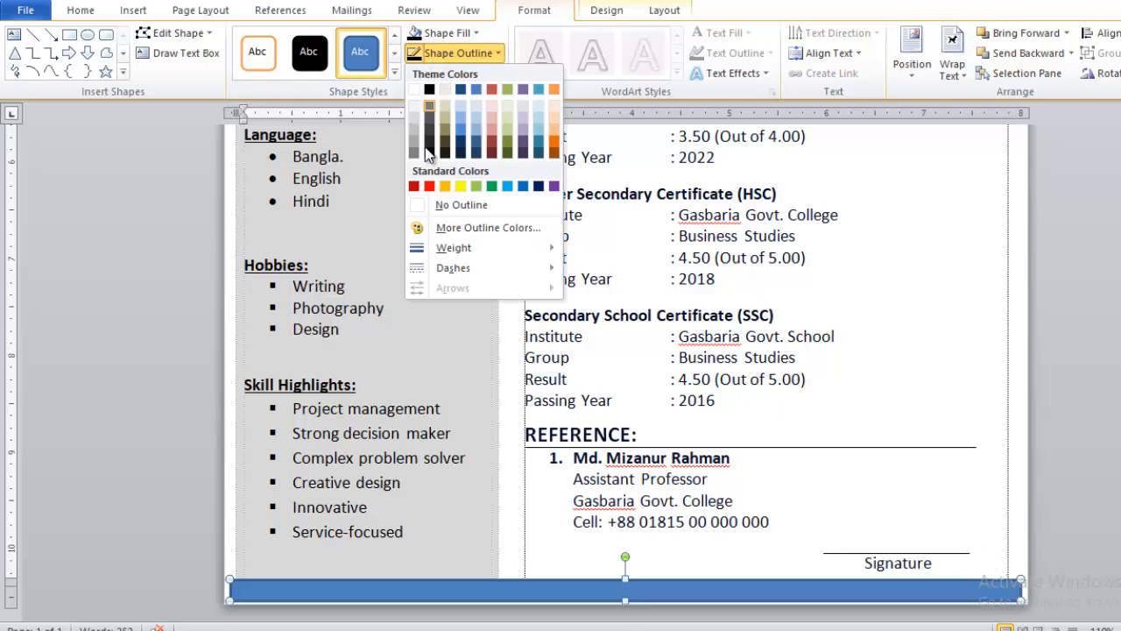
{"action": "left_click", "coordinate": [458, 204]}
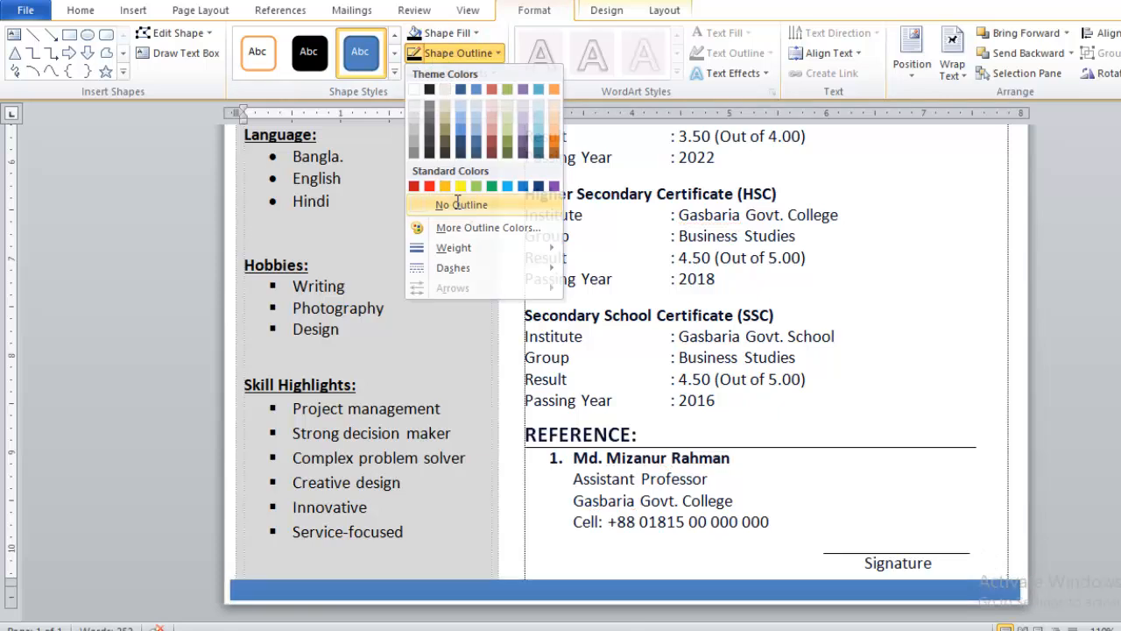
{"action": "left_click", "coordinate": [414, 35]}
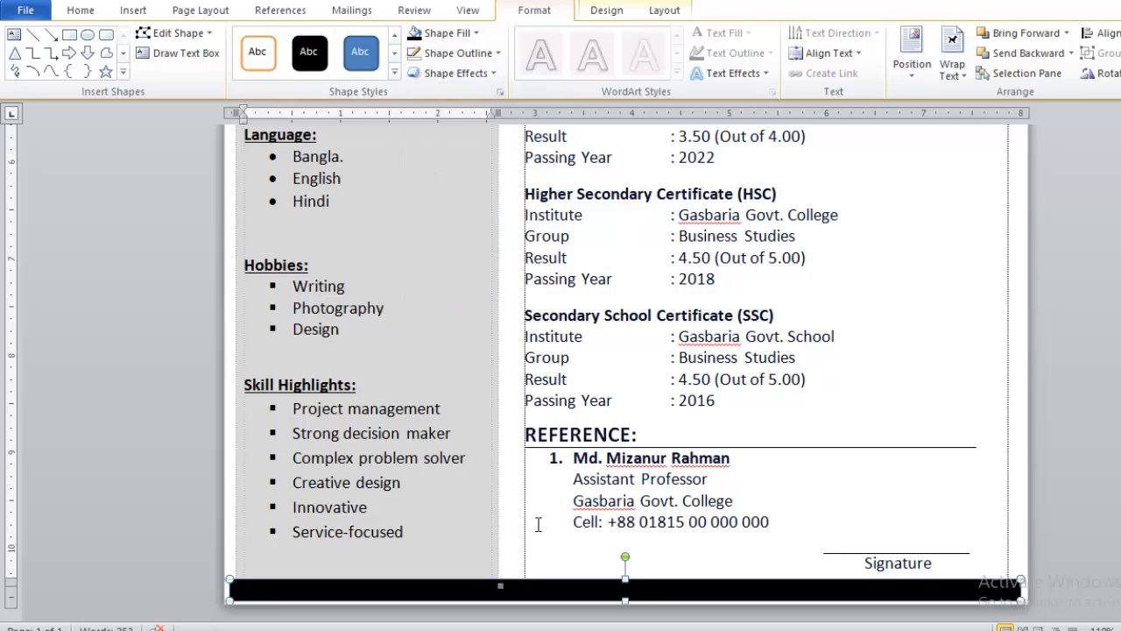
{"action": "left_click", "coordinate": [775, 318]}
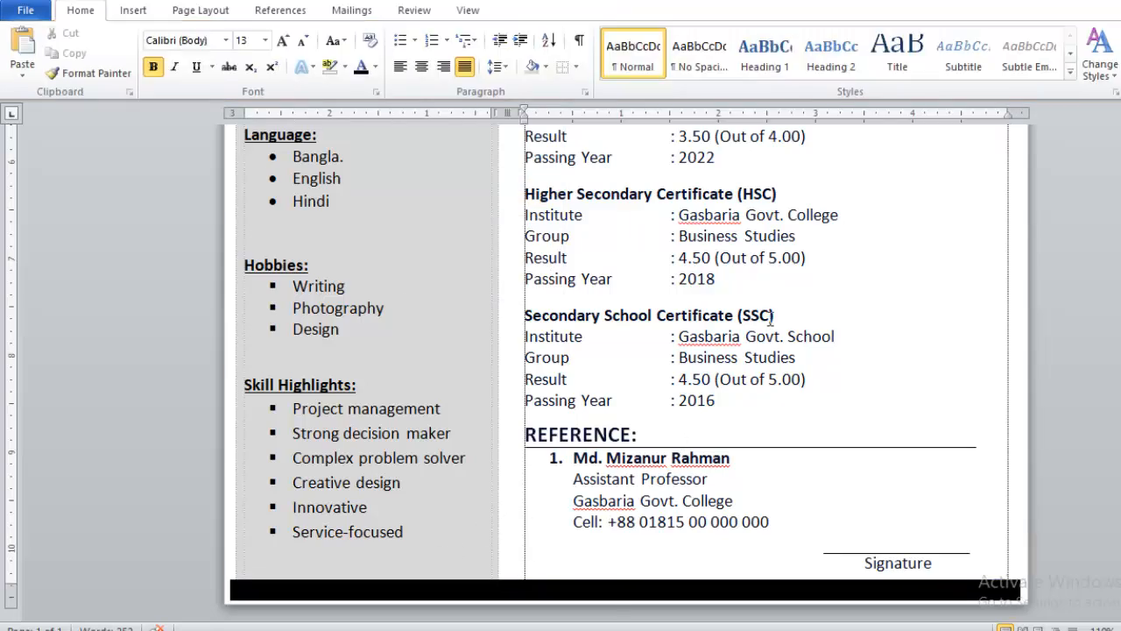
Step: Check the full resume page in the print preview and return to the document
{"action": "key", "text": "ctrl+p"}
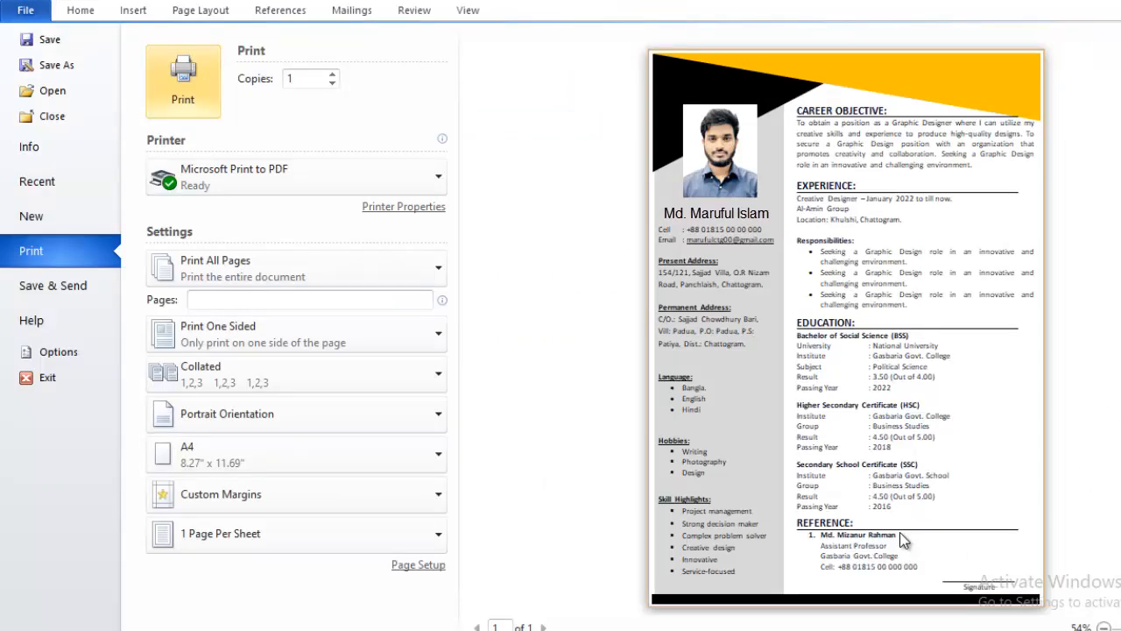
{"action": "key", "text": "Escape"}
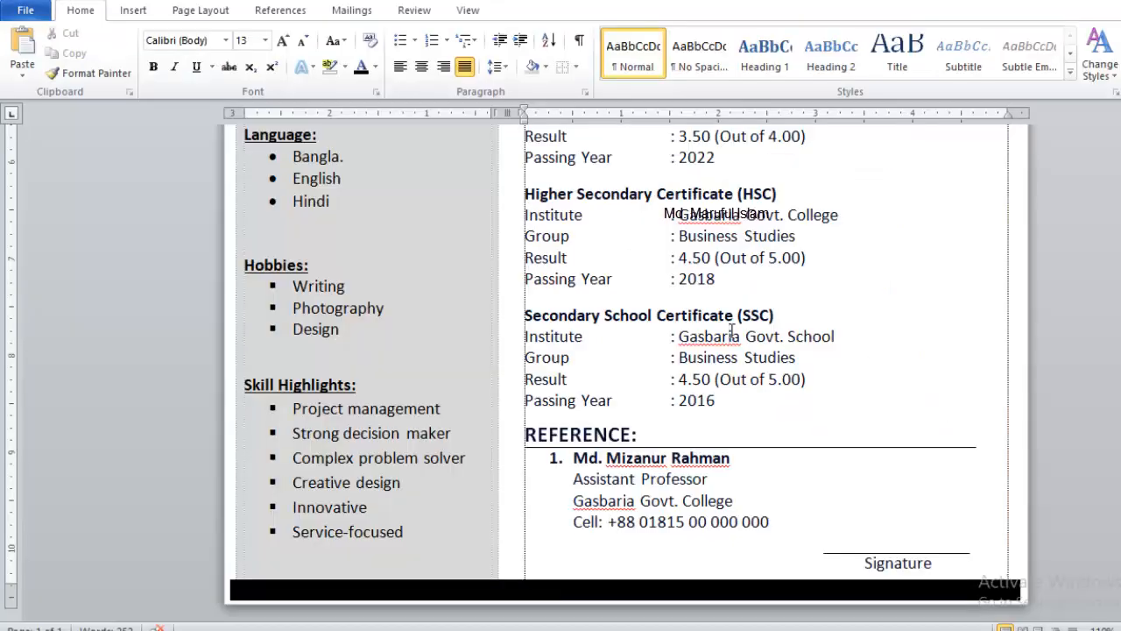
{"action": "key", "text": "ctrl+p"}
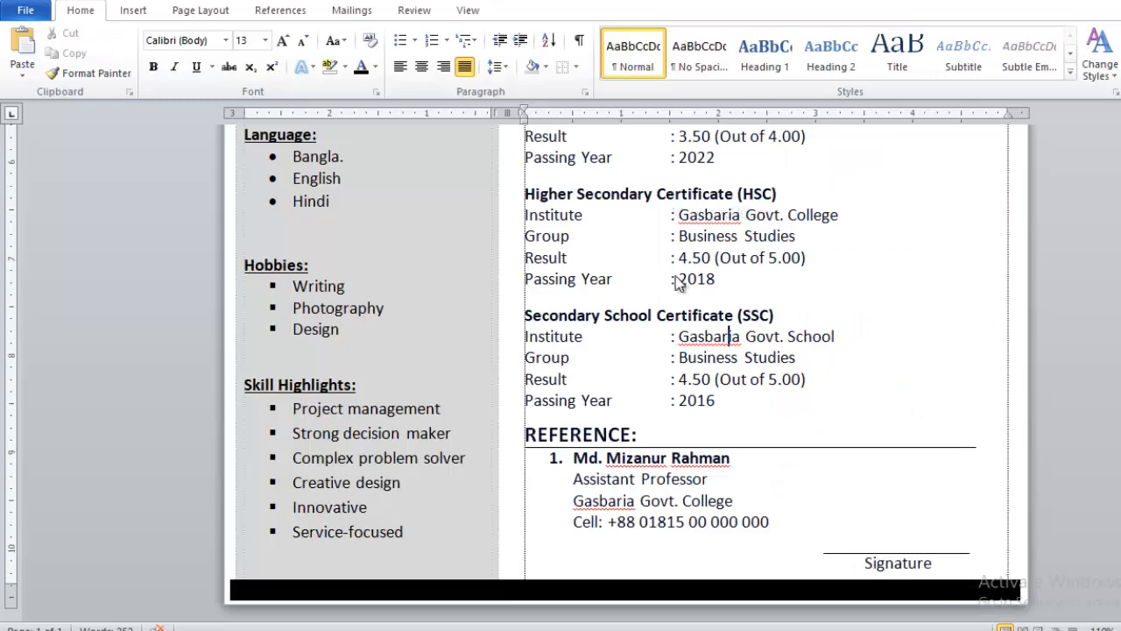
Step: Save the resume as the Word document Cell.docx in the Video folder on the Desktop
{"action": "key", "text": "F12"}
{"action": "scroll", "coordinate": [74, 182], "scroll_direction": "up", "scroll_amount": 3}
{"action": "scroll", "coordinate": [74, 182], "scroll_direction": "up", "scroll_amount": 5}
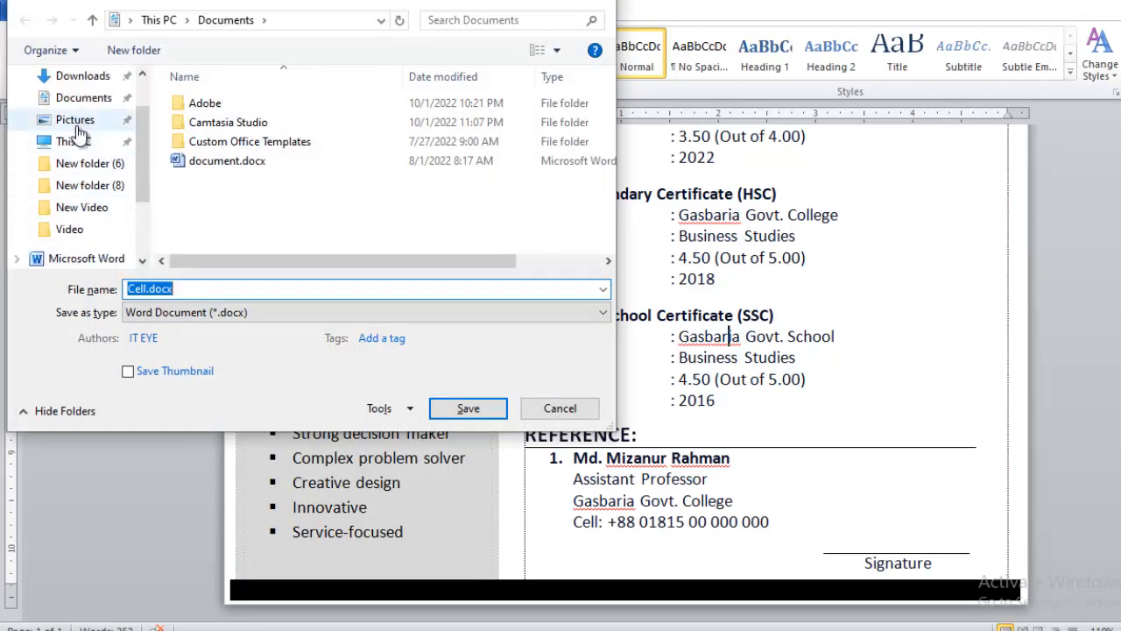
{"action": "left_click", "coordinate": [123, 114]}
{"action": "scroll", "coordinate": [470, 205], "scroll_direction": "down", "scroll_amount": 5}
{"action": "double_click", "coordinate": [319, 199]}
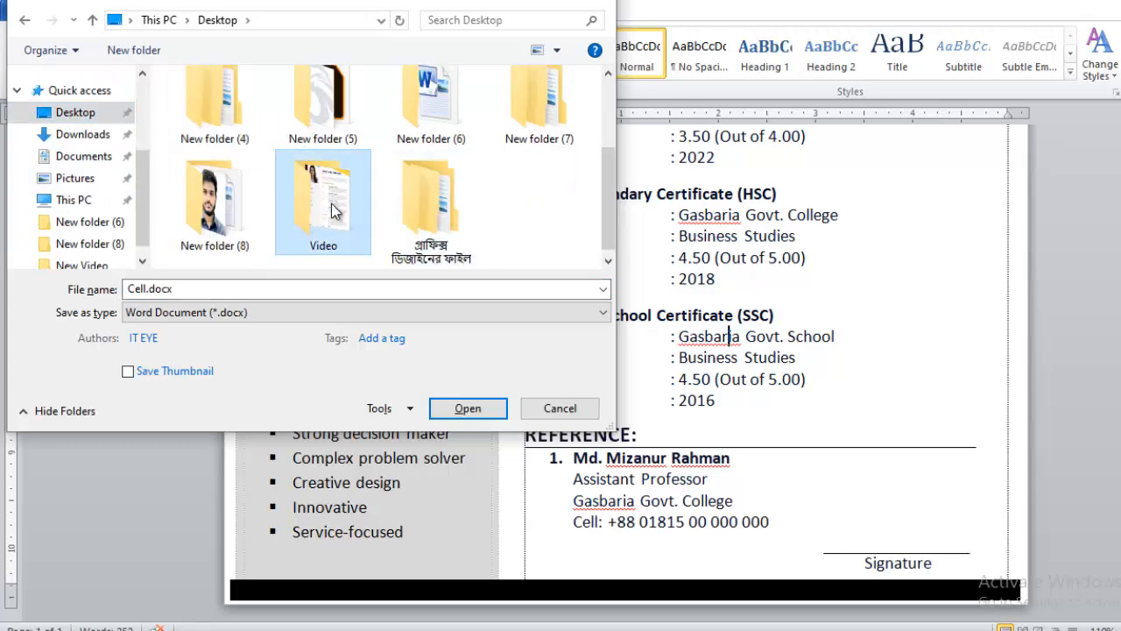
{"action": "left_click", "coordinate": [471, 408]}
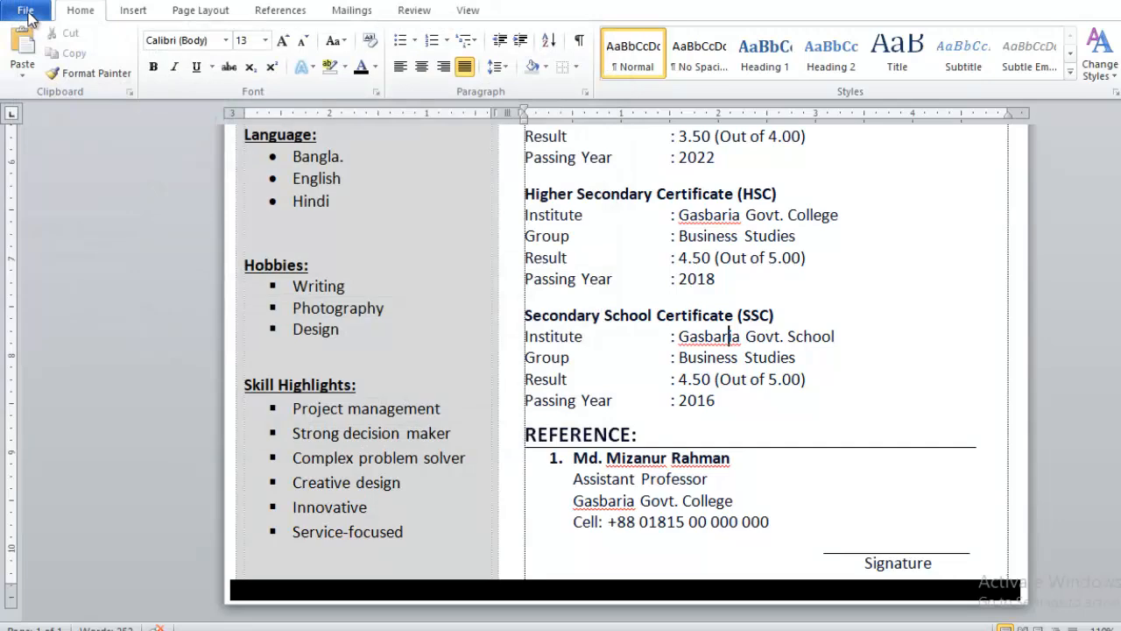
Step: Export the resume as a PDF named CV in the Video folder and view the published file
{"action": "left_click", "coordinate": [26, 14]}
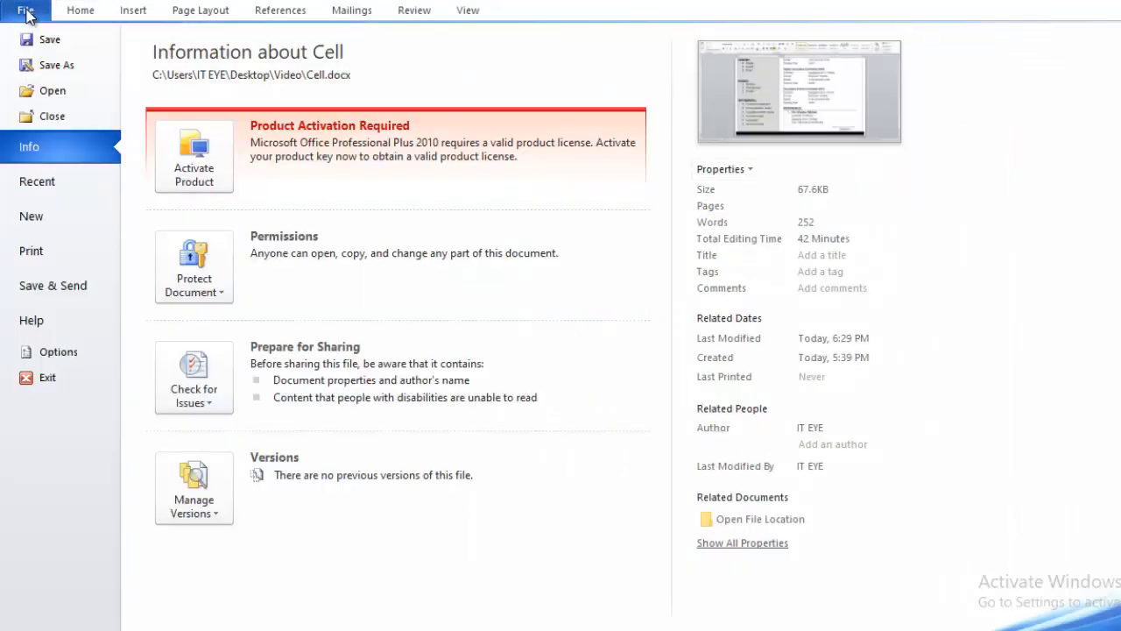
{"action": "left_click", "coordinate": [61, 67]}
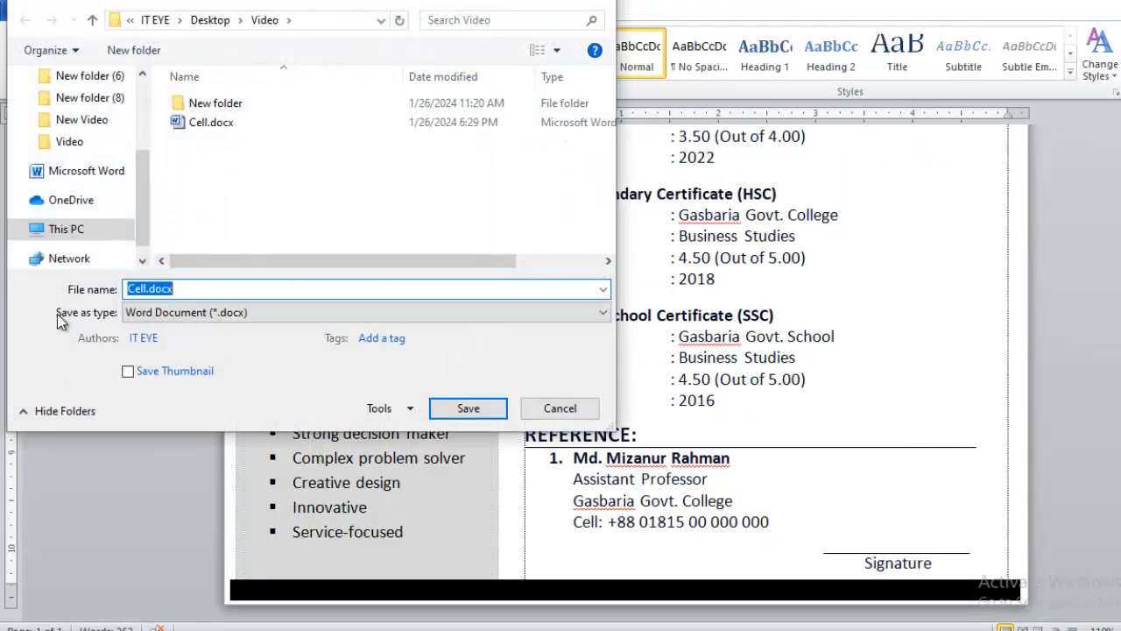
{"action": "left_click", "coordinate": [168, 313]}
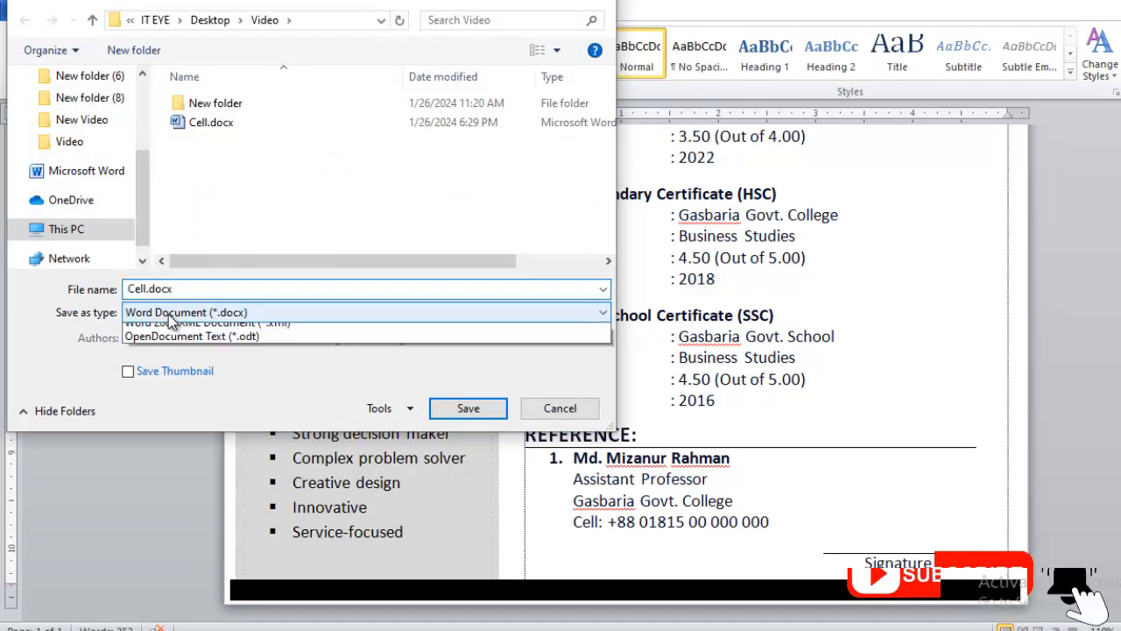
{"action": "left_click", "coordinate": [161, 414]}
{"action": "left_click", "coordinate": [176, 289]}
{"action": "double_click", "coordinate": [176, 289]}
{"action": "type", "text": "CV"}
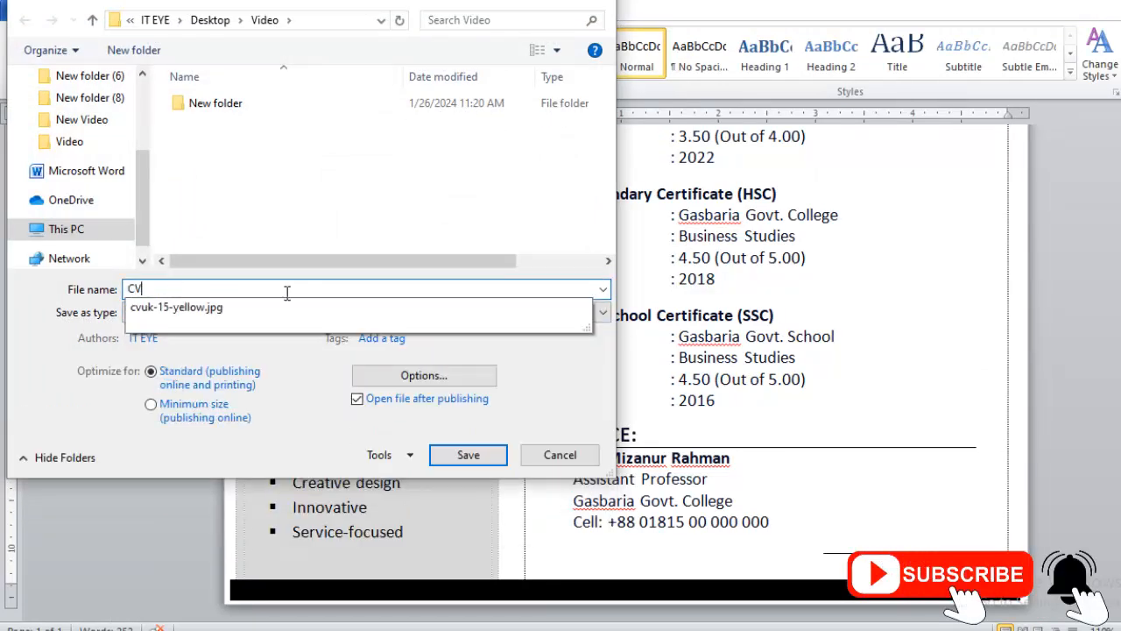
{"action": "left_click", "coordinate": [467, 454]}
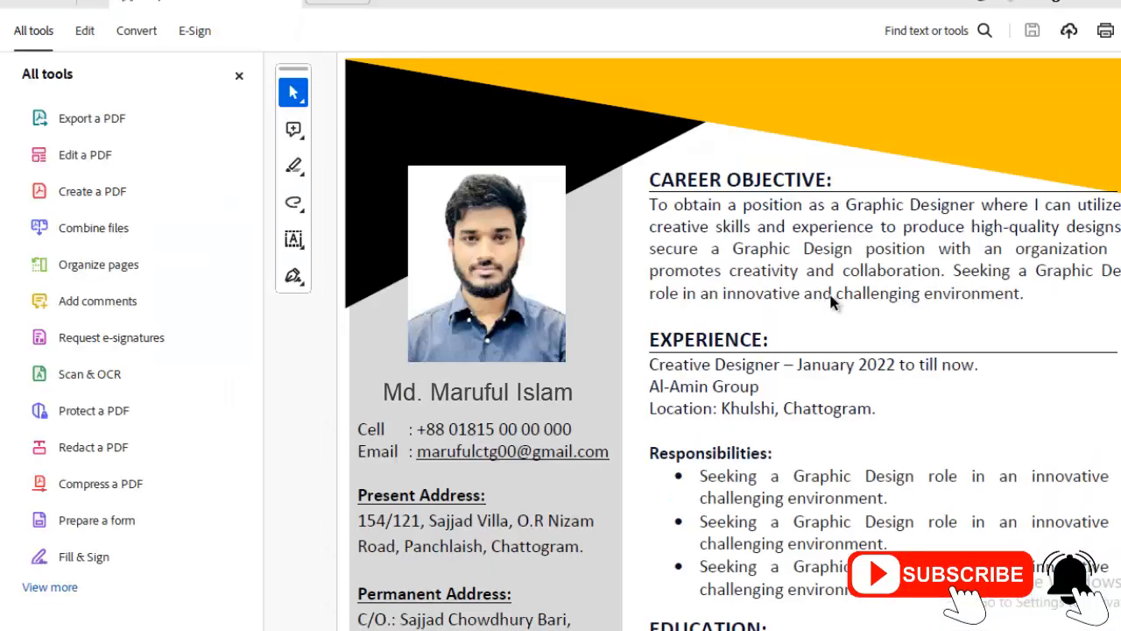
{"action": "scroll", "coordinate": [872, 269], "scroll_direction": "down", "scroll_amount": 3}
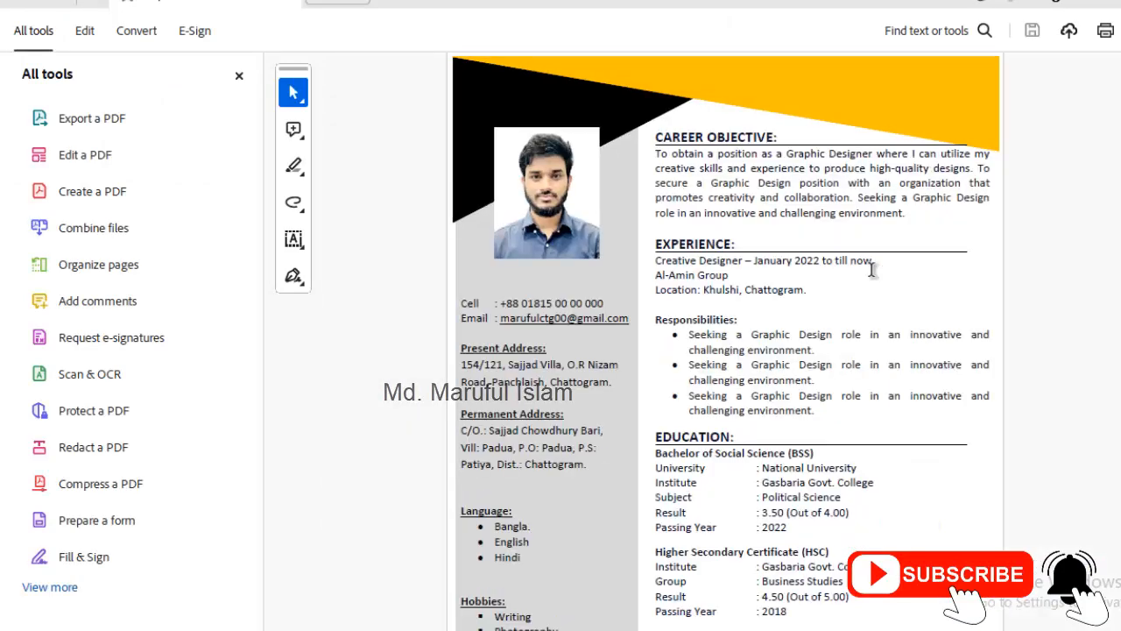